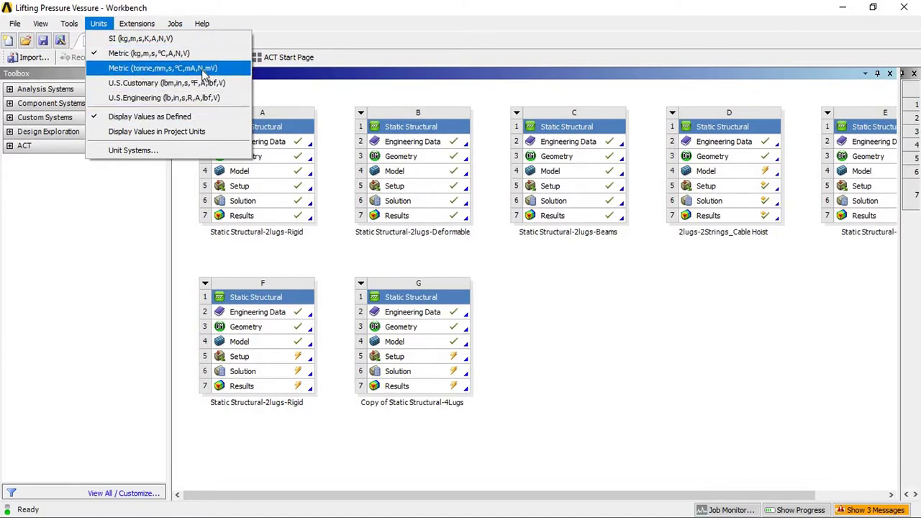
- Open the geometry of system F, Static Structural-2lugs-Rigid, in DesignModeler
{"action": "mouse_move", "coordinate": [175, 23]}
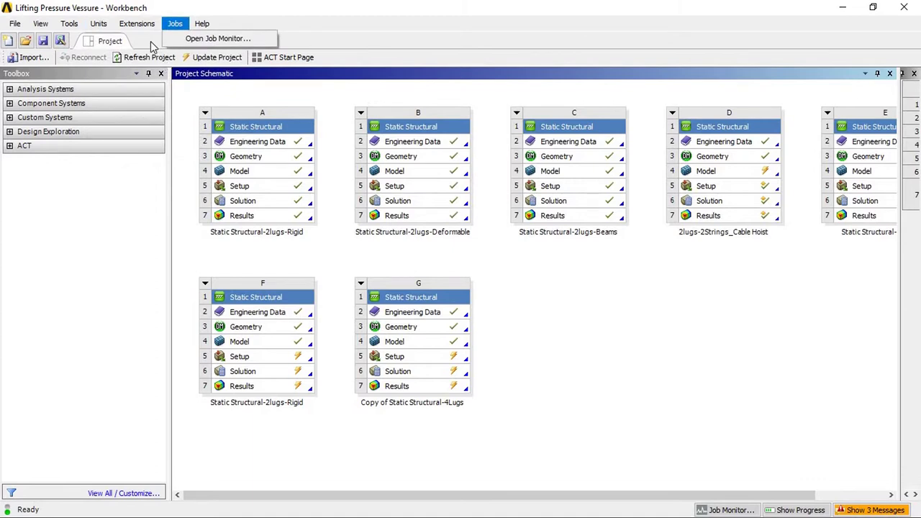
{"action": "left_click", "coordinate": [192, 256]}
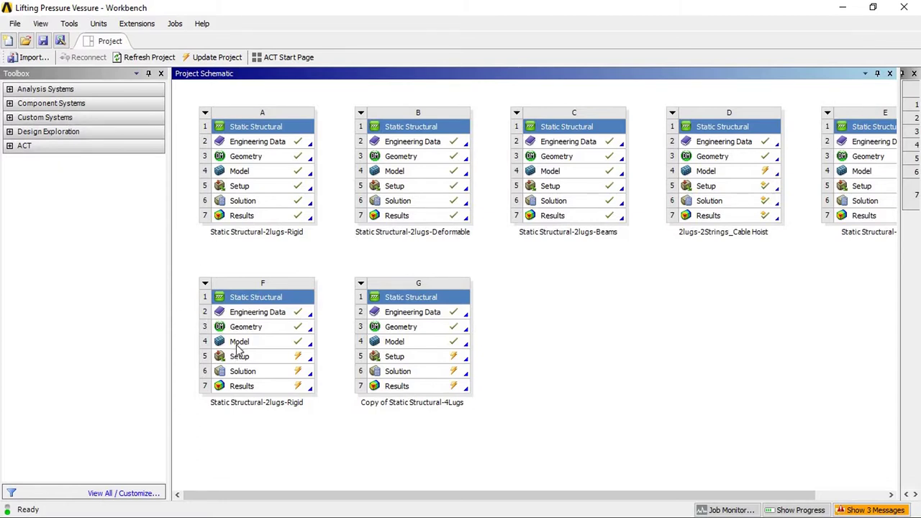
{"action": "double_click", "coordinate": [250, 328]}
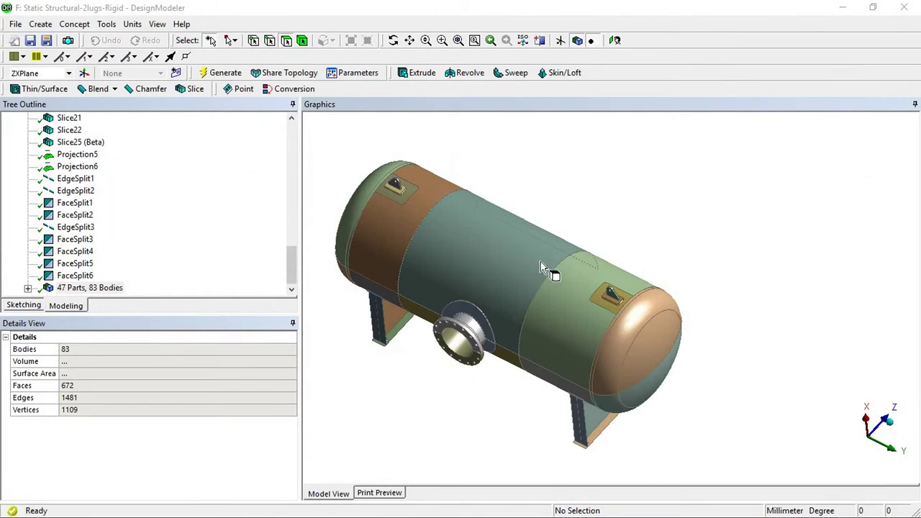
{"action": "scroll", "coordinate": [517, 284], "scroll_direction": "down", "scroll_amount": 2}
{"action": "middle_click_drag", "start_coordinate": [574, 223], "coordinate": [585, 288]}
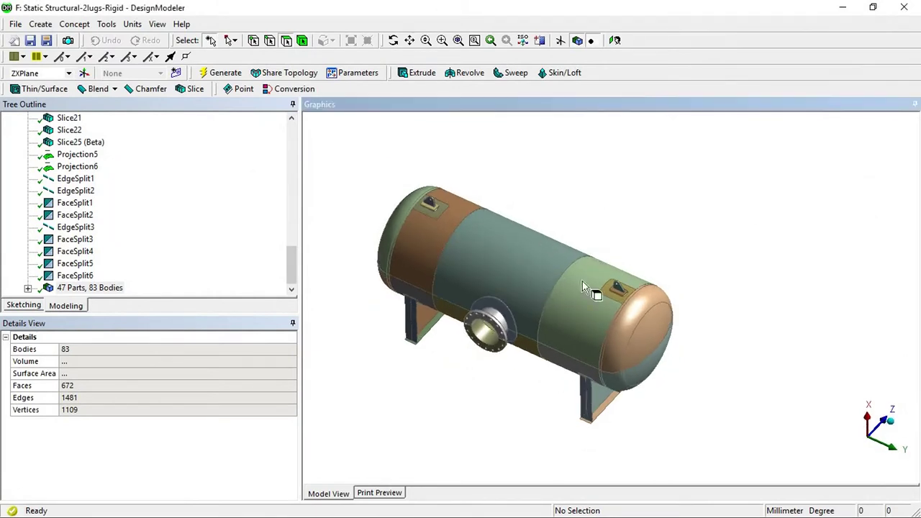
- Examine the whole pressure vessel geometry from the side and at an angle, including its shell, heads, saddles and nozzle
{"action": "left_click", "coordinate": [16, 25]}
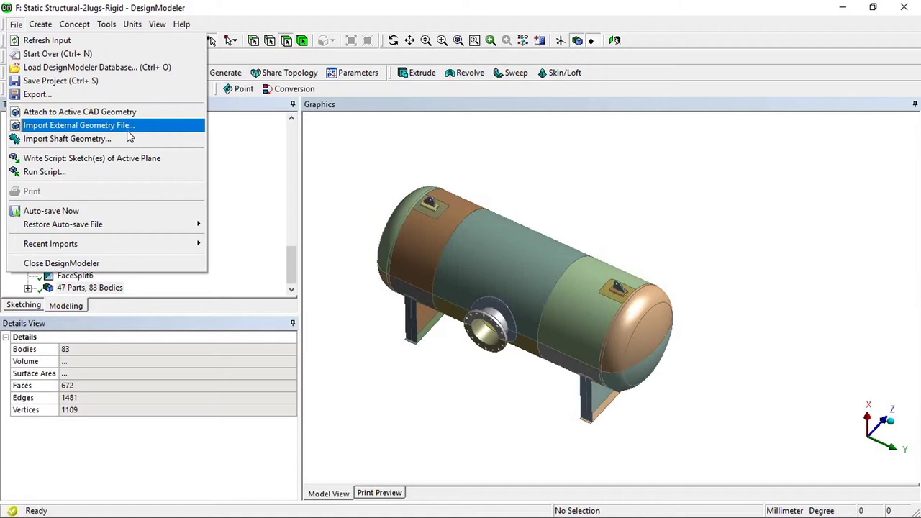
{"action": "left_click", "coordinate": [608, 218]}
{"action": "middle_click_drag", "start_coordinate": [502, 278], "coordinate": [461, 303]}
{"action": "scroll", "coordinate": [461, 304], "scroll_direction": "up", "scroll_amount": 2}
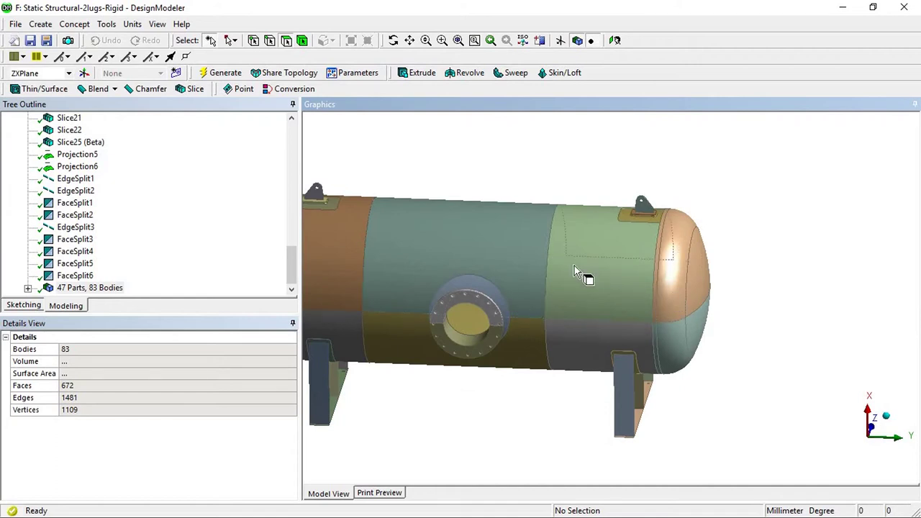
{"action": "scroll", "coordinate": [524, 294], "scroll_direction": "down", "scroll_amount": 4}
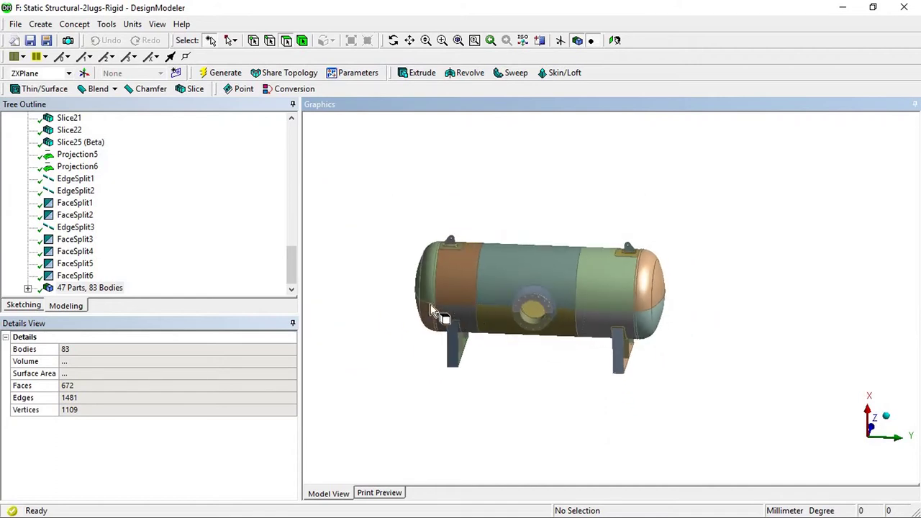
{"action": "scroll", "coordinate": [510, 247], "scroll_direction": "up", "scroll_amount": 2}
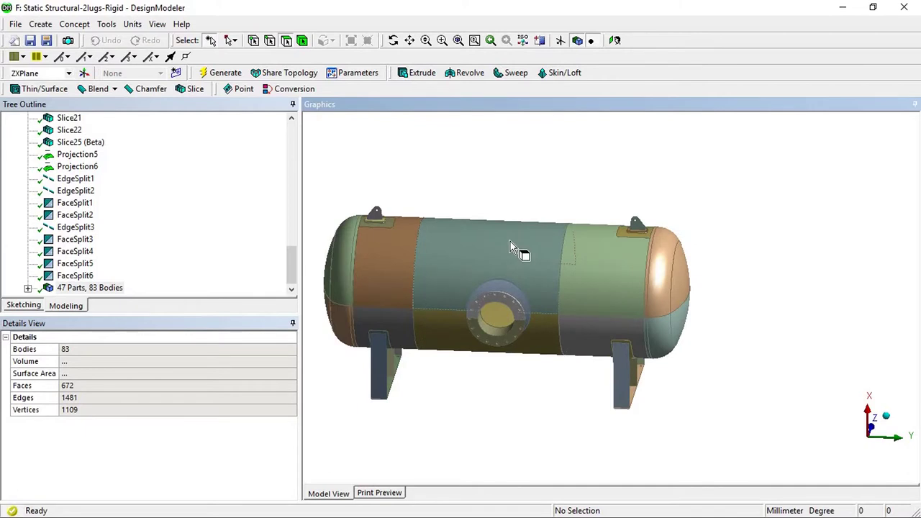
{"action": "middle_click_drag", "start_coordinate": [547, 230], "coordinate": [551, 306]}
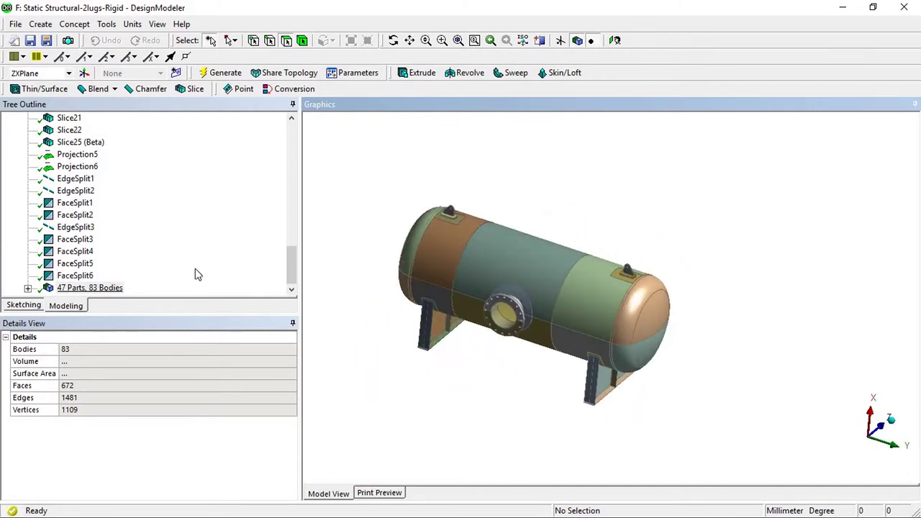
- Make the tree outline taller and narrower so that the graphics area is wider
{"action": "left_click_drag", "start_coordinate": [294, 265], "coordinate": [269, 290]}
{"action": "scroll", "coordinate": [616, 285], "scroll_direction": "up", "scroll_amount": 3}
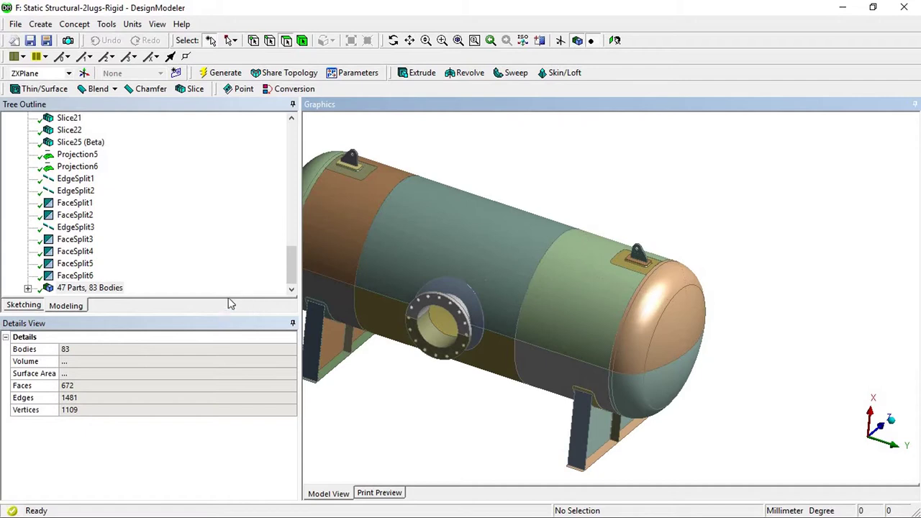
{"action": "left_click_drag", "start_coordinate": [209, 314], "coordinate": [208, 362]}
{"action": "left_click_drag", "start_coordinate": [297, 263], "coordinate": [257, 261]}
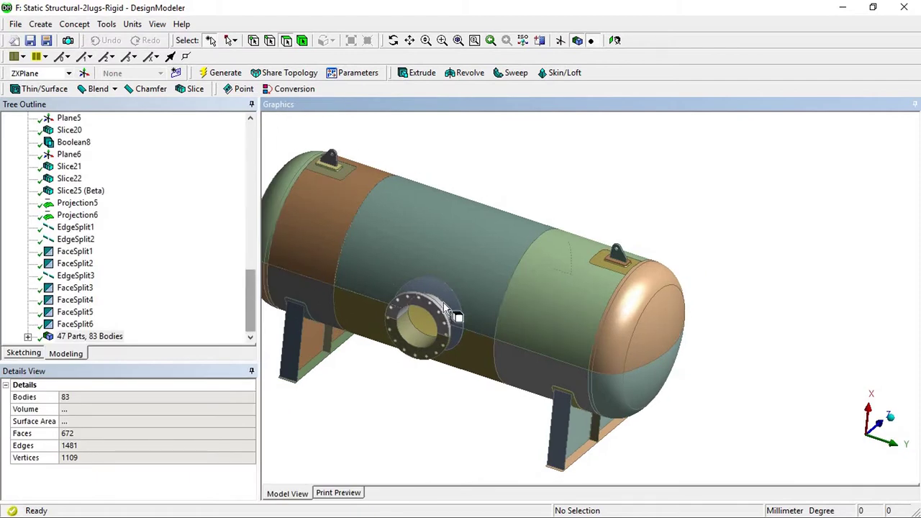
{"action": "scroll", "coordinate": [587, 316], "scroll_direction": "down", "scroll_amount": 2}
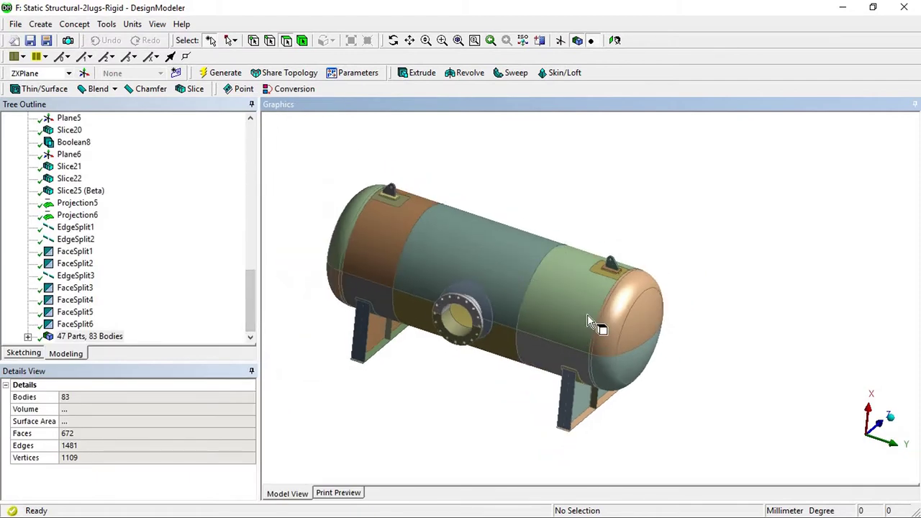
- Set the selection filter to bodies and pick the lifting lugs and the vessel heads to identify them
{"action": "left_click", "coordinate": [302, 42]}
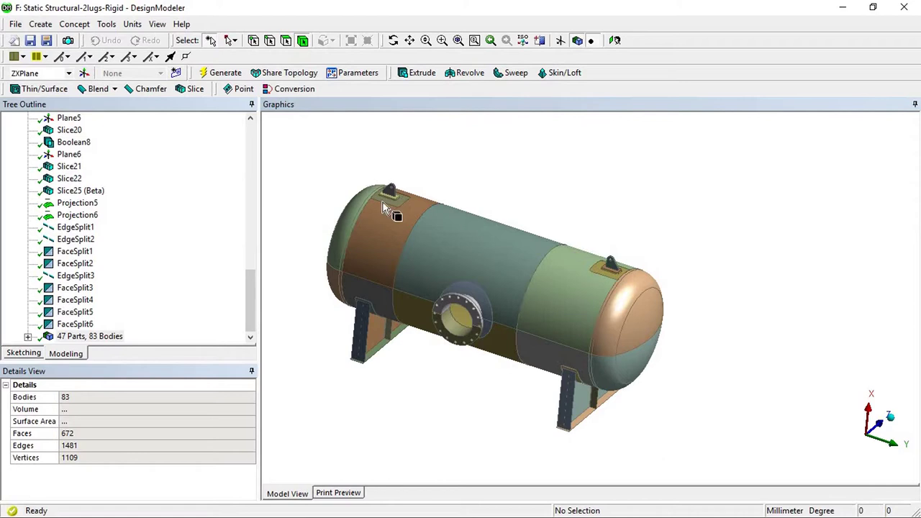
{"action": "left_click", "coordinate": [614, 265]}
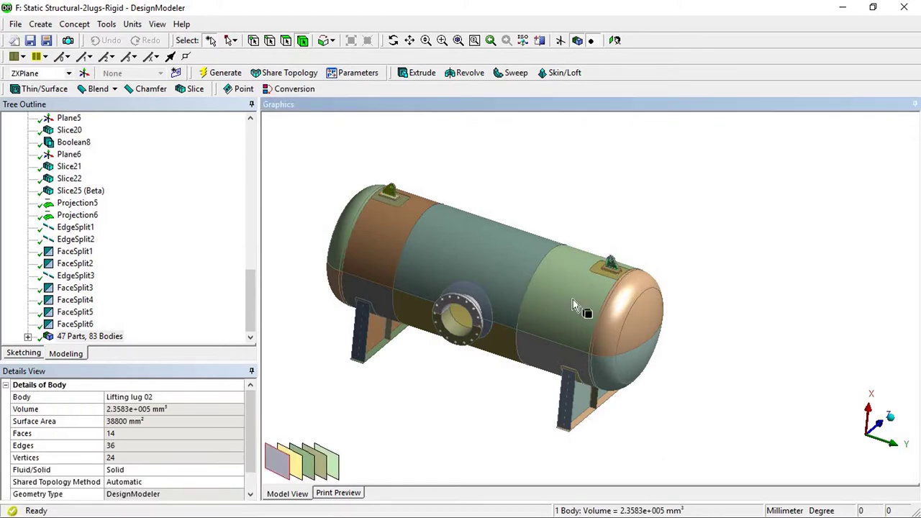
{"action": "left_click", "coordinate": [611, 265], "text": "ctrl"}
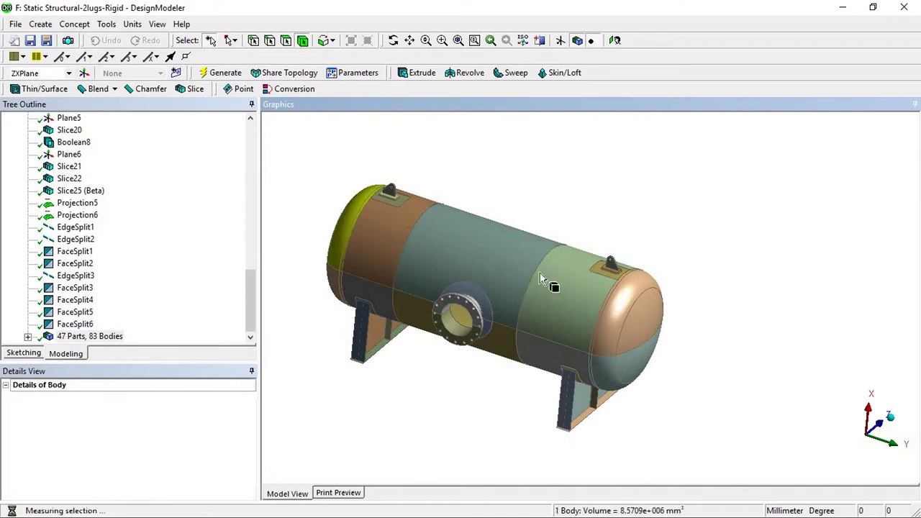
{"action": "left_click", "coordinate": [625, 313]}
{"action": "left_click", "coordinate": [342, 225]}
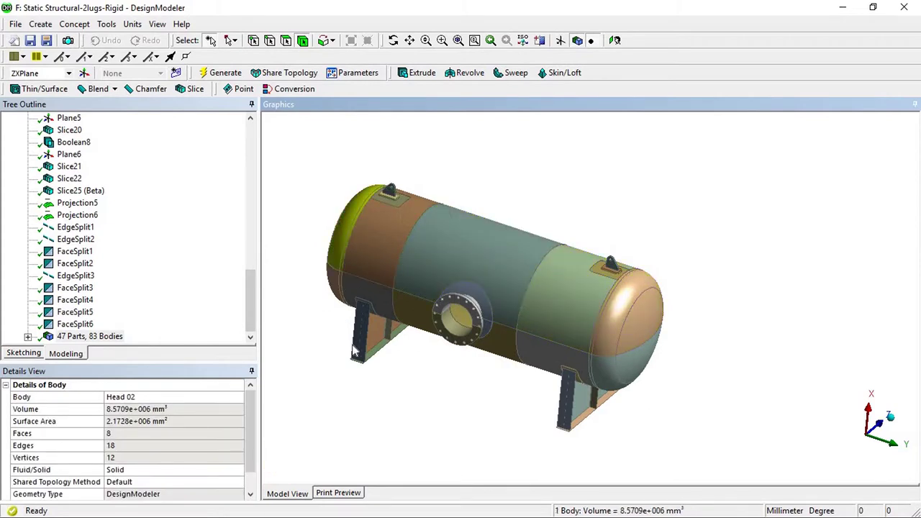
- Pick a saddle leg plate and the nozzle flange bodies to identify these parts of the vessel
{"action": "left_click", "coordinate": [495, 413]}
{"action": "left_click", "coordinate": [565, 409]}
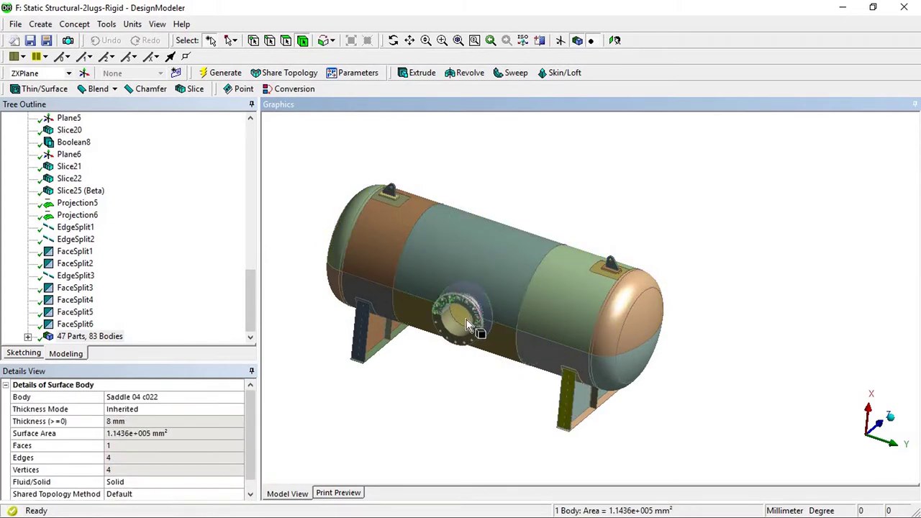
{"action": "left_click", "coordinate": [465, 329]}
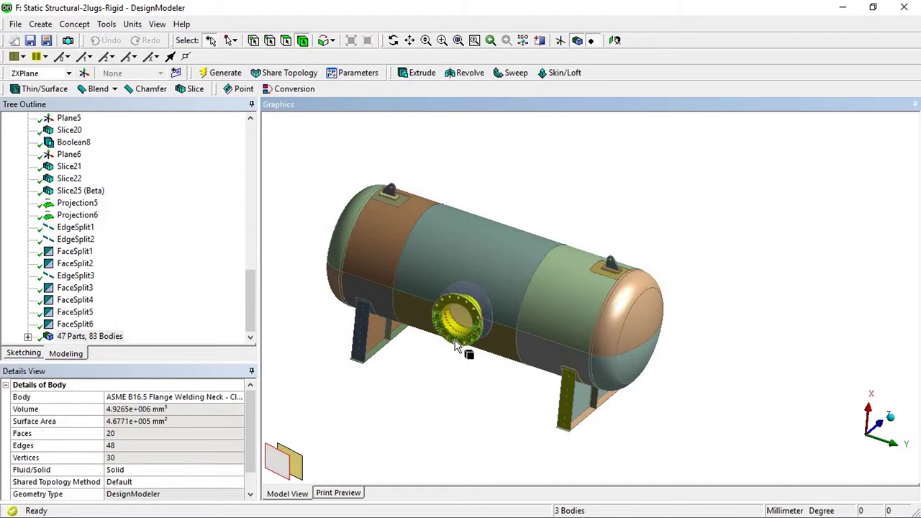
{"action": "scroll", "coordinate": [686, 340], "scroll_direction": "up", "scroll_amount": 4}
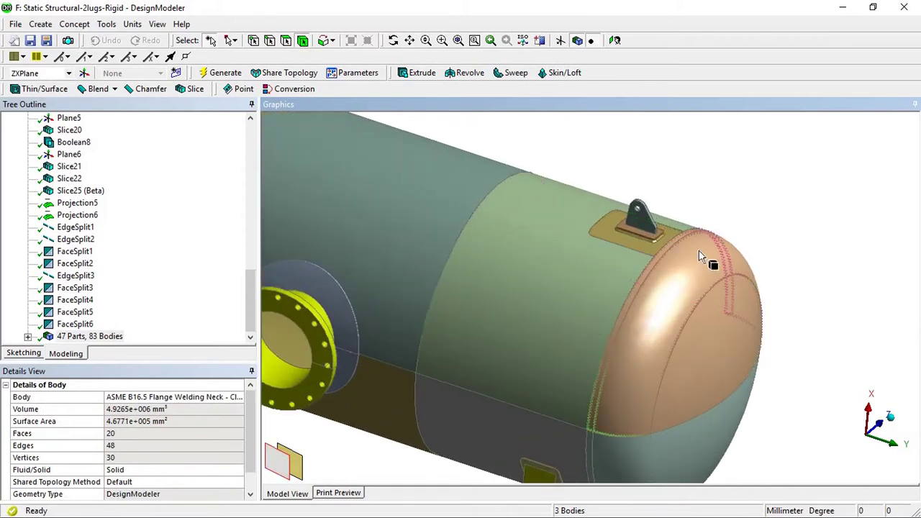
{"action": "scroll", "coordinate": [724, 339], "scroll_direction": "down", "scroll_amount": 4}
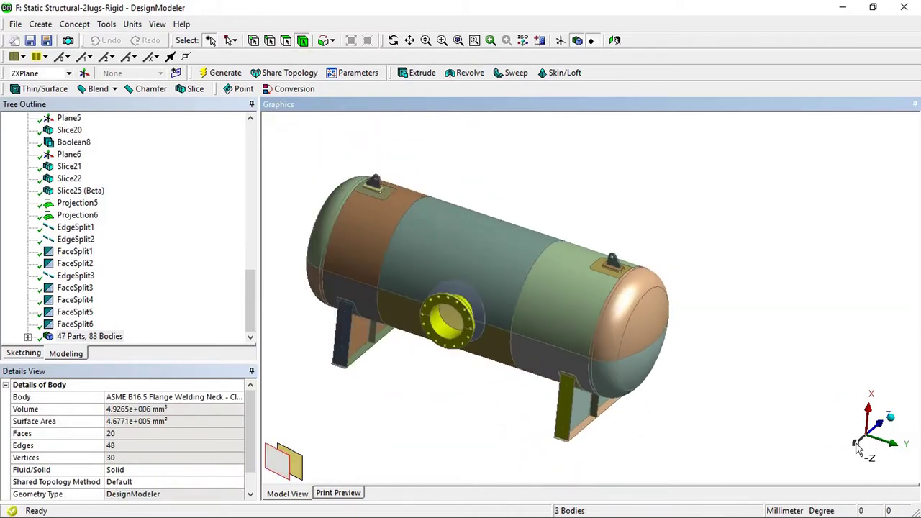
- Examine the nozzle flange and the full vessel along the Z axis, and rotate the model back to an angled view
{"action": "left_click", "coordinate": [858, 436]}
{"action": "scroll", "coordinate": [603, 295], "scroll_direction": "up", "scroll_amount": 3}
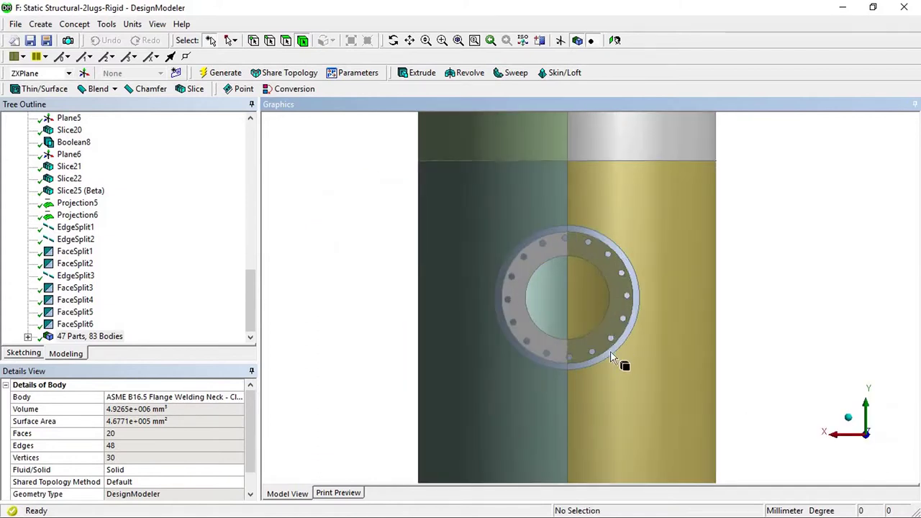
{"action": "scroll", "coordinate": [595, 387], "scroll_direction": "down", "scroll_amount": 5}
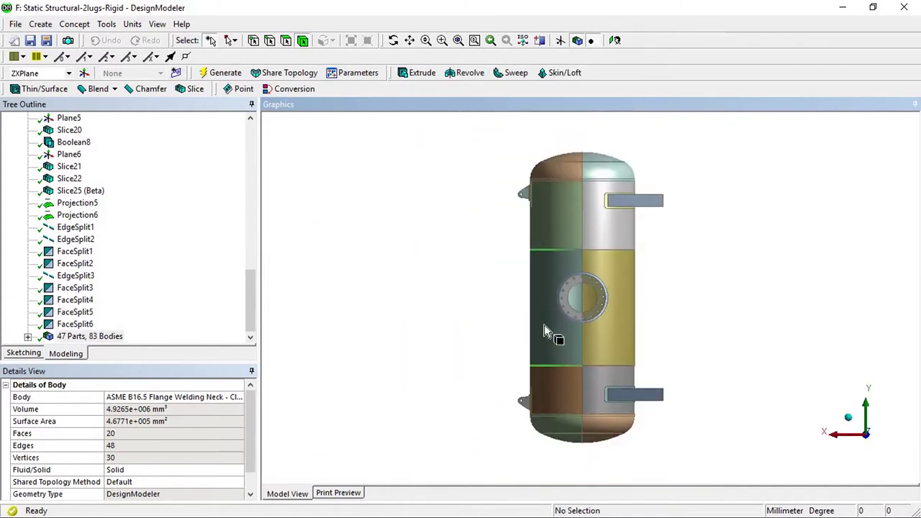
{"action": "left_click", "coordinate": [393, 40]}
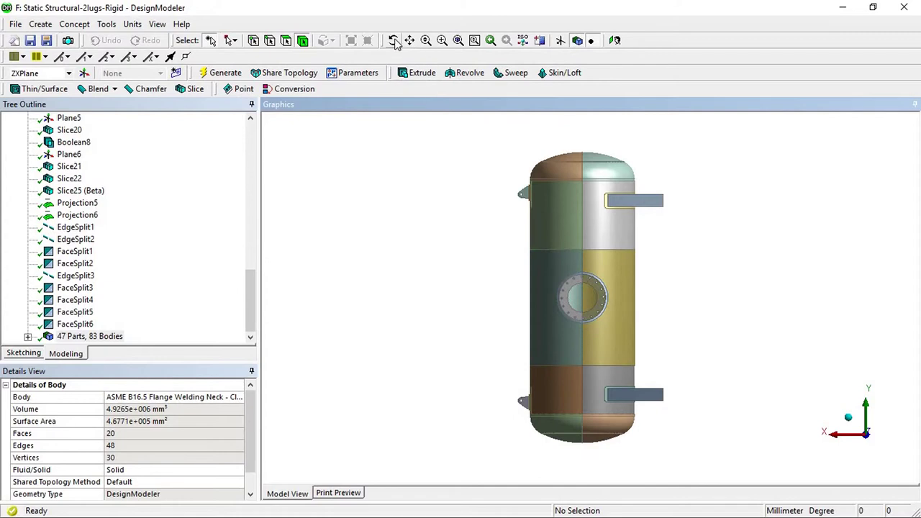
{"action": "left_click_drag", "start_coordinate": [593, 267], "coordinate": [410, 180]}
{"action": "left_click_drag", "start_coordinate": [520, 182], "coordinate": [512, 259]}
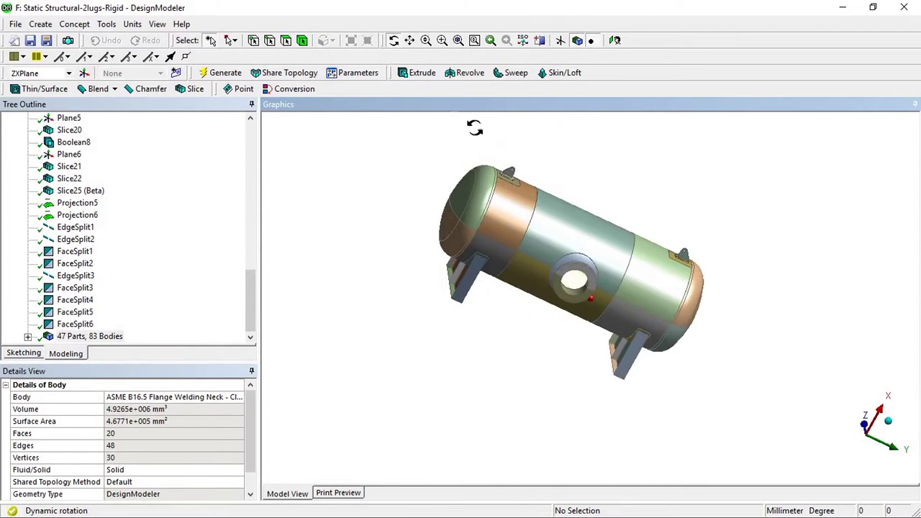
- Examine the lifting lug next to the head close up, including its base plate, weld and reinforcement pad area
{"action": "middle_click_drag", "start_coordinate": [501, 154], "coordinate": [557, 316], "text": "shift"}
{"action": "scroll", "coordinate": [509, 153], "scroll_direction": "up", "scroll_amount": 4}
{"action": "scroll", "coordinate": [505, 231], "scroll_direction": "down", "scroll_amount": 5}
{"action": "scroll", "coordinate": [569, 310], "scroll_direction": "down", "scroll_amount": 2}
{"action": "scroll", "coordinate": [553, 321], "scroll_direction": "up", "scroll_amount": 6}
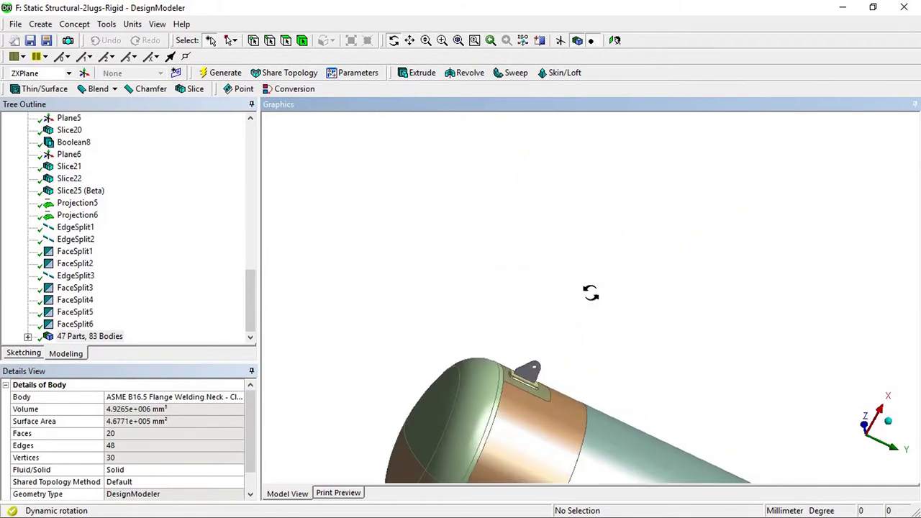
{"action": "left_click_drag", "start_coordinate": [539, 310], "coordinate": [472, 426]}
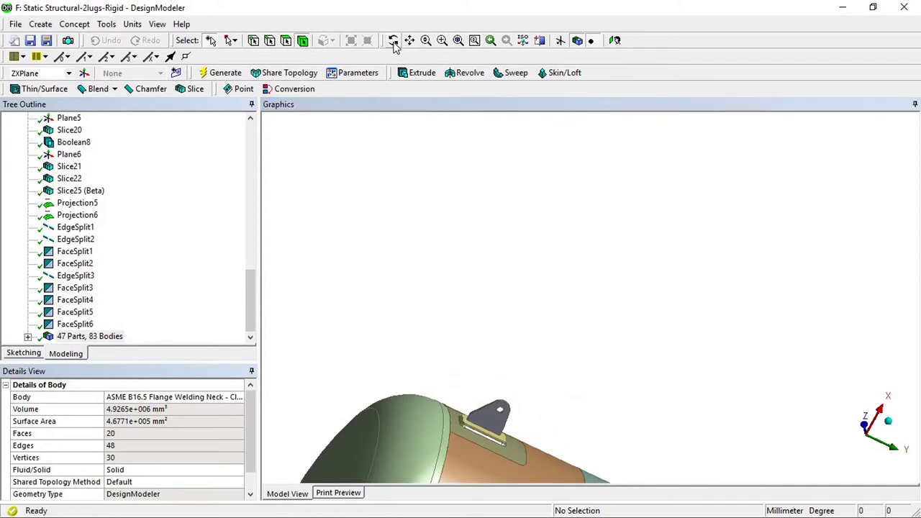
{"action": "left_click_drag", "start_coordinate": [490, 460], "coordinate": [627, 259]}
{"action": "scroll", "coordinate": [614, 233], "scroll_direction": "up", "scroll_amount": 3}
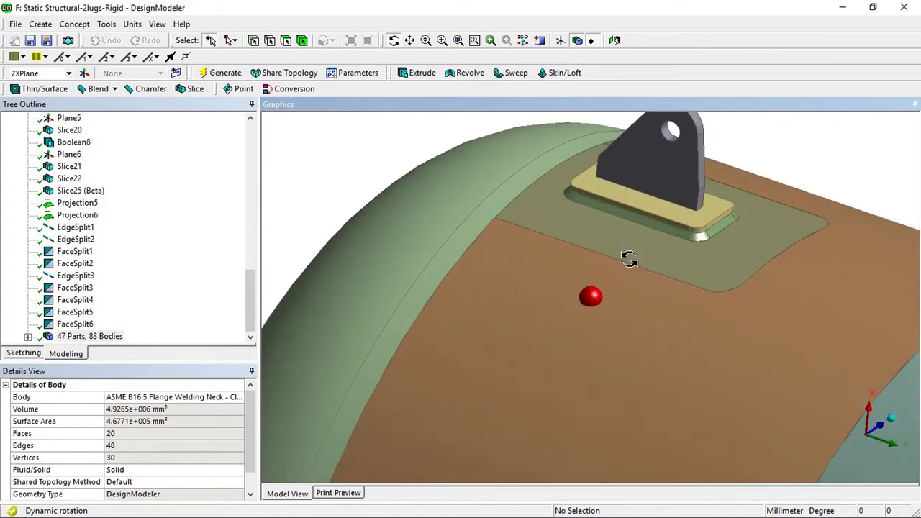
{"action": "left_click_drag", "start_coordinate": [670, 232], "coordinate": [711, 198]}
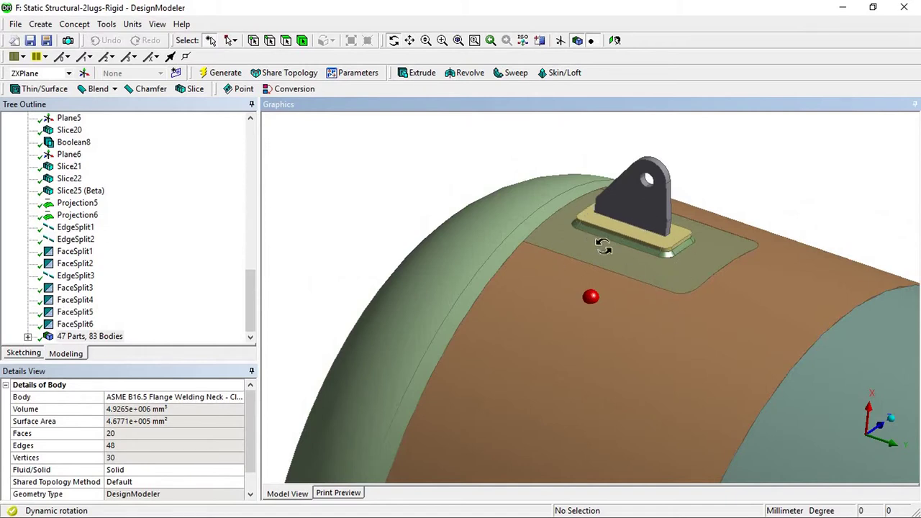
{"action": "left_click_drag", "start_coordinate": [656, 245], "coordinate": [654, 242]}
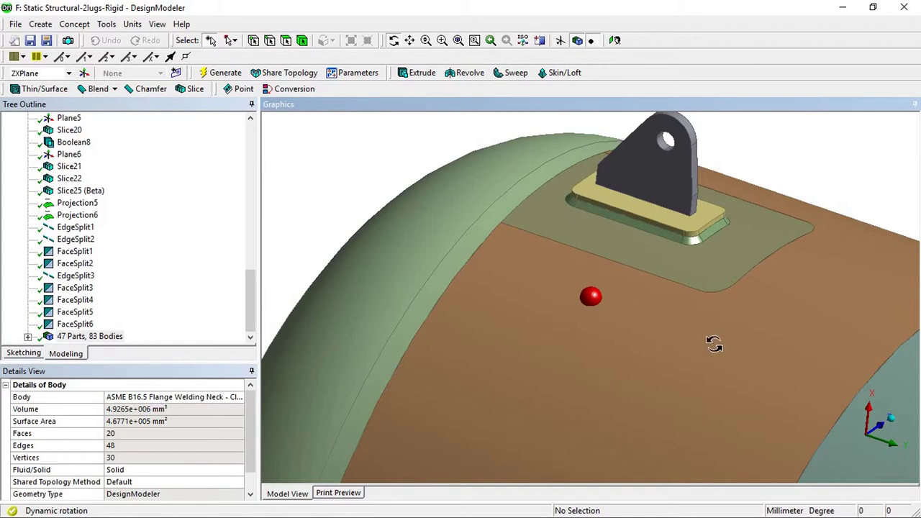
{"action": "left_click_drag", "start_coordinate": [680, 316], "coordinate": [594, 186]}
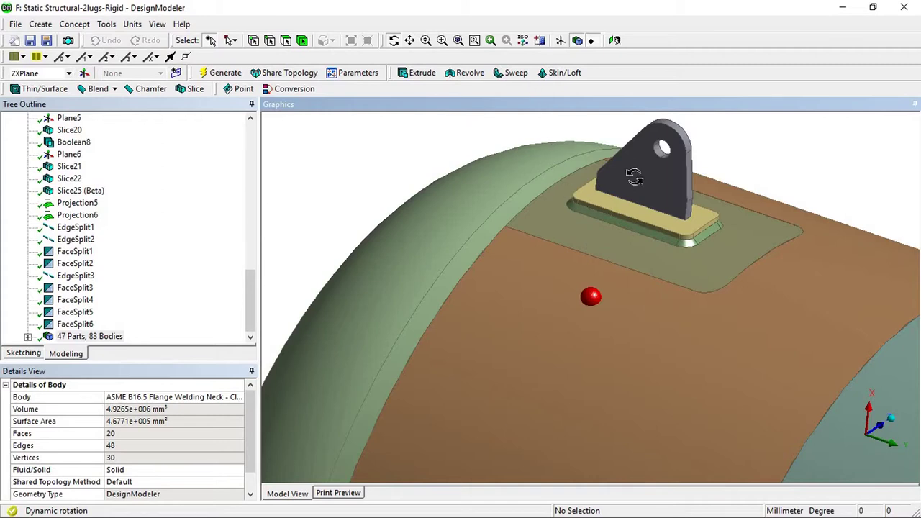
- Select a weld face beneath the lifting lug's base plate and extend the selection to limits around the plate
{"action": "left_click", "coordinate": [287, 42]}
{"action": "left_click", "coordinate": [684, 241]}
{"action": "left_click", "coordinate": [627, 219]}
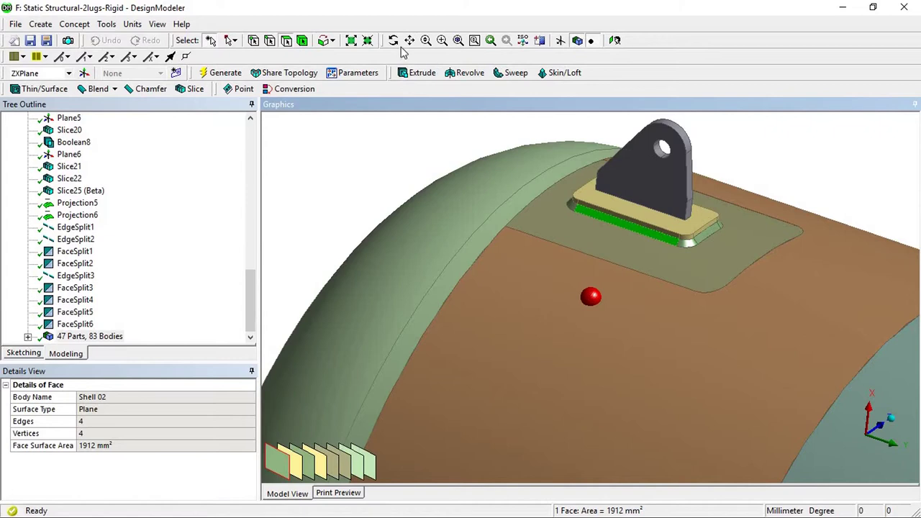
{"action": "left_click", "coordinate": [331, 41]}
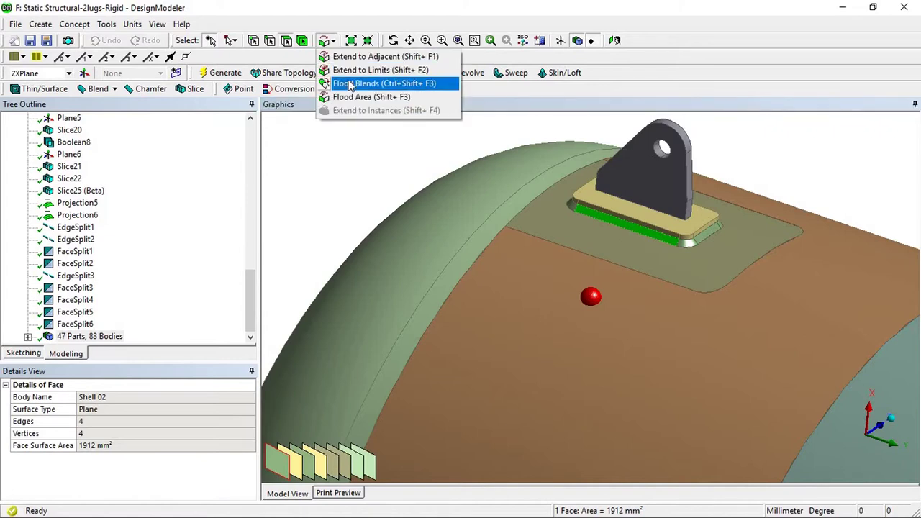
{"action": "left_click", "coordinate": [363, 70]}
{"action": "scroll", "coordinate": [699, 248], "scroll_direction": "up", "scroll_amount": 3}
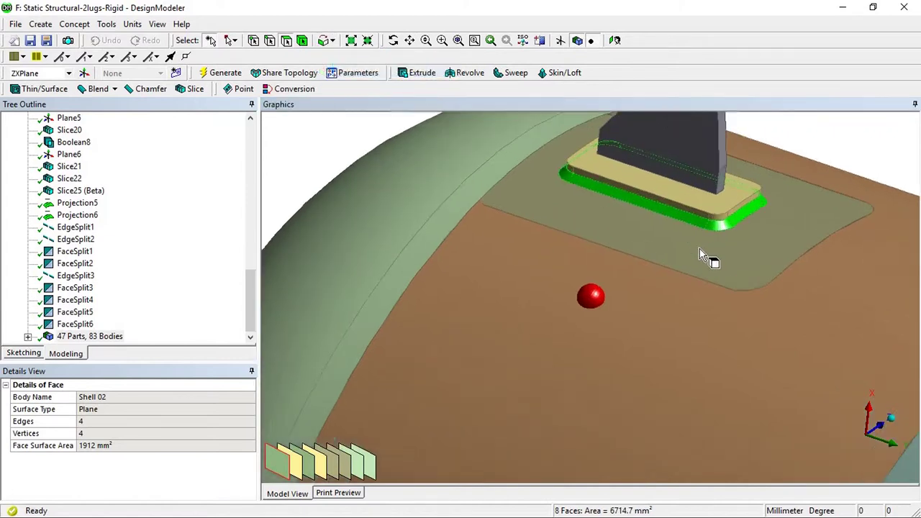
{"action": "scroll", "coordinate": [700, 255], "scroll_direction": "down", "scroll_amount": 3}
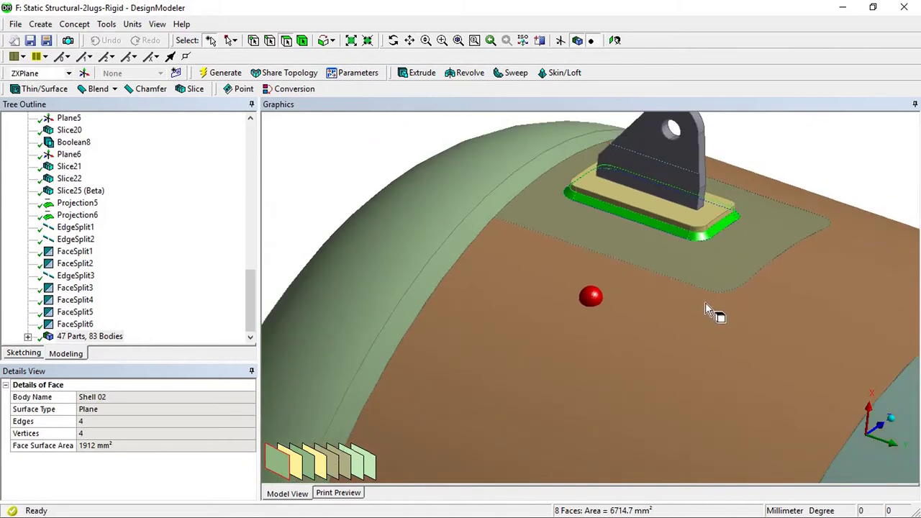
{"action": "left_click", "coordinate": [411, 41]}
{"action": "left_click_drag", "start_coordinate": [631, 231], "coordinate": [617, 328]}
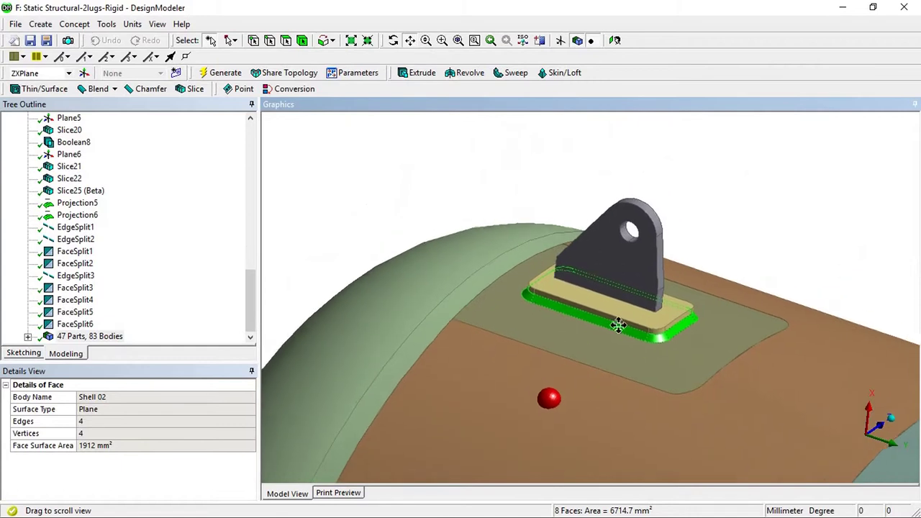
- Hide the weld body around the lifting lug's base plate to expose the joint beneath it
{"action": "scroll", "coordinate": [618, 328], "scroll_direction": "up", "scroll_amount": 6}
{"action": "scroll", "coordinate": [597, 339], "scroll_direction": "down", "scroll_amount": 4}
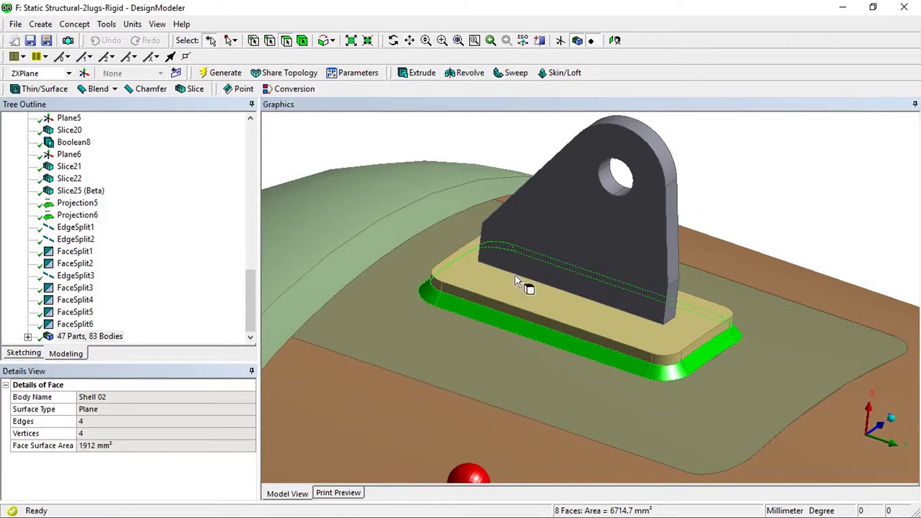
{"action": "right_click", "coordinate": [508, 327]}
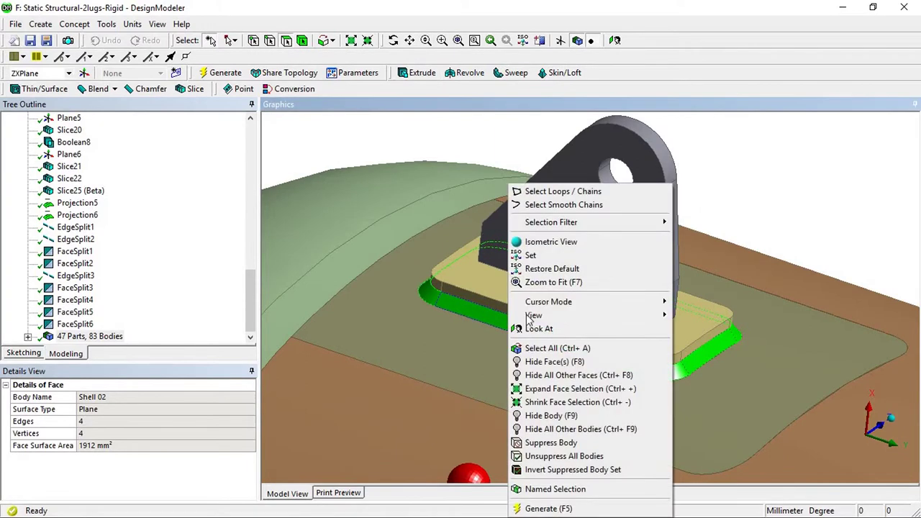
{"action": "left_click", "coordinate": [527, 415]}
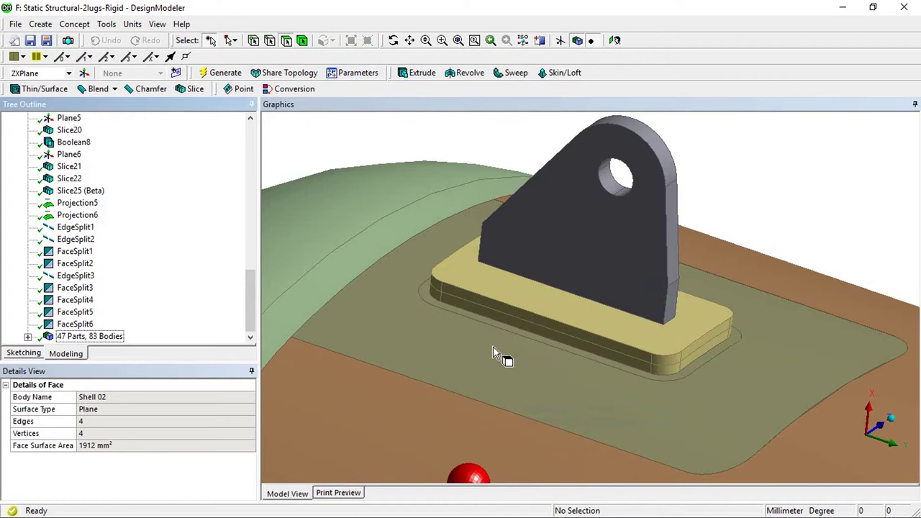
- With the face selection filter, pick the narrow face on the shell where the hidden weld sits around the base plate
{"action": "scroll", "coordinate": [455, 116], "scroll_direction": "up", "scroll_amount": 2}
{"action": "left_click", "coordinate": [287, 42]}
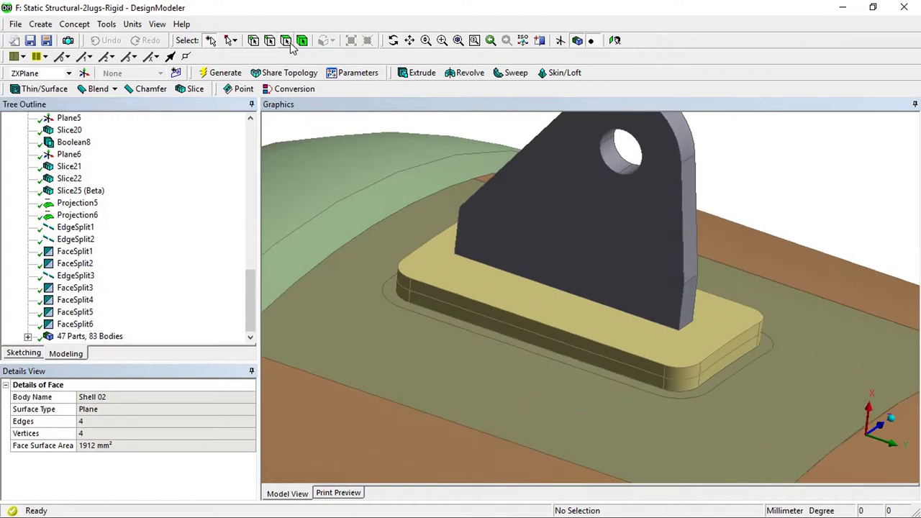
{"action": "left_click", "coordinate": [414, 301]}
{"action": "left_click", "coordinate": [405, 301]}
{"action": "left_click", "coordinate": [567, 344]}
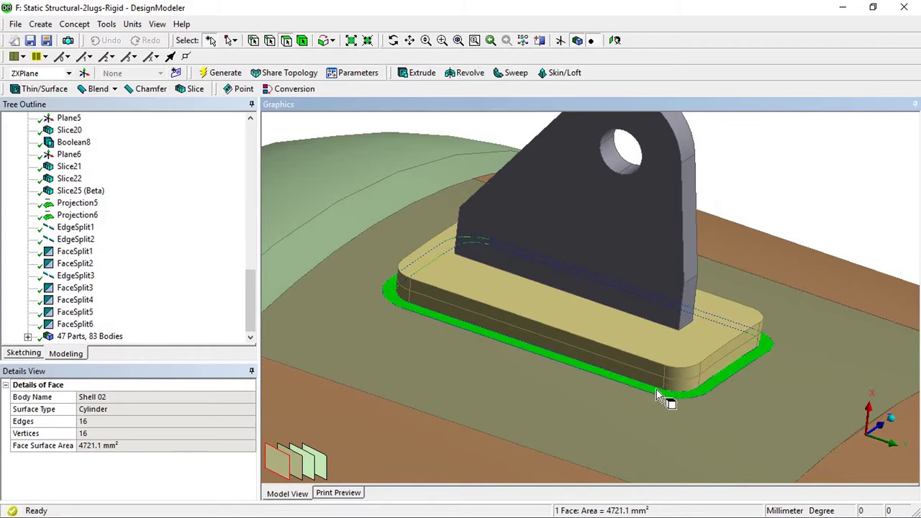
{"action": "scroll", "coordinate": [656, 422], "scroll_direction": "up", "scroll_amount": 1}
{"action": "scroll", "coordinate": [657, 422], "scroll_direction": "down", "scroll_amount": 2}
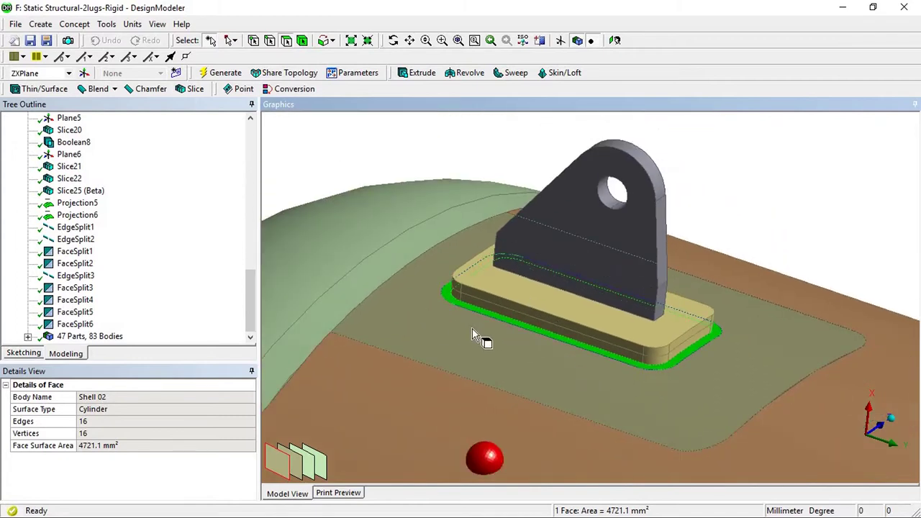
{"action": "scroll", "coordinate": [596, 389], "scroll_direction": "up", "scroll_amount": 1}
- Pick the base plate's upper face and the lifting lug's side face to inspect their joint, and clear the selection
{"action": "left_click", "coordinate": [655, 346]}
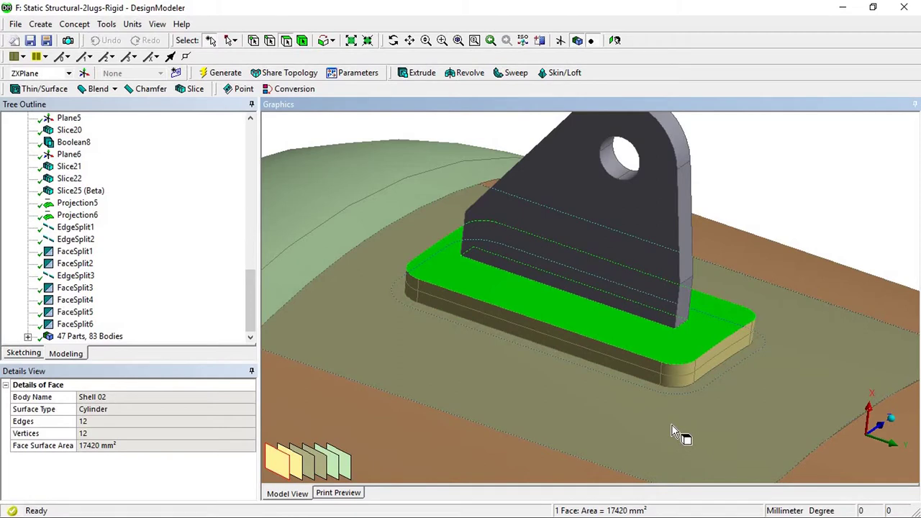
{"action": "left_click", "coordinate": [672, 426]}
{"action": "left_click", "coordinate": [670, 348]}
{"action": "left_click", "coordinate": [673, 322]}
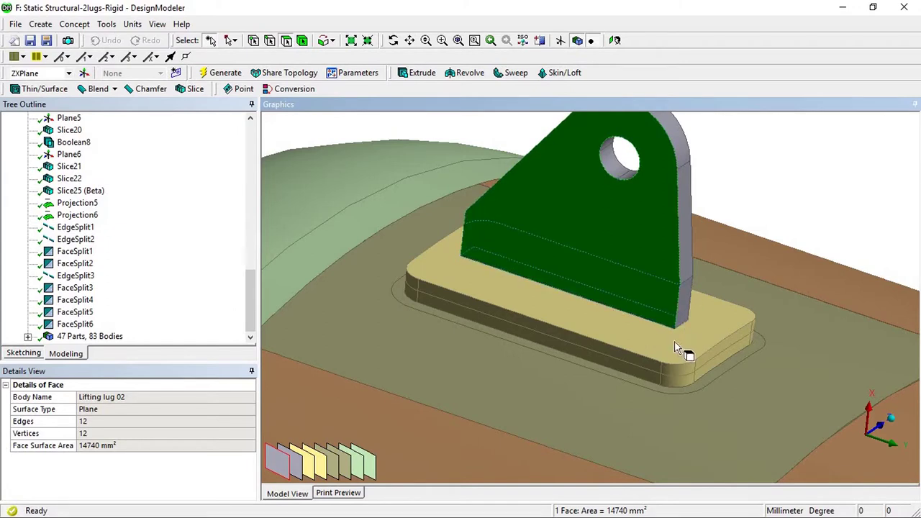
{"action": "left_click", "coordinate": [491, 267]}
{"action": "left_click", "coordinate": [501, 246]}
{"action": "left_click", "coordinate": [498, 277], "text": "ctrl"}
{"action": "left_click", "coordinate": [813, 202]}
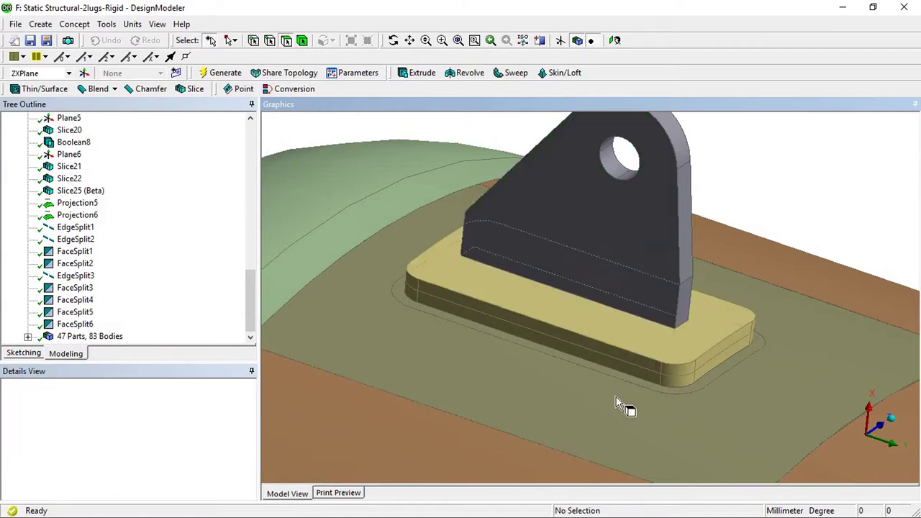
- Compare the weld's contact areas by picking its footprint face on the shell and the base plate's lower side face
{"action": "left_click", "coordinate": [610, 364]}
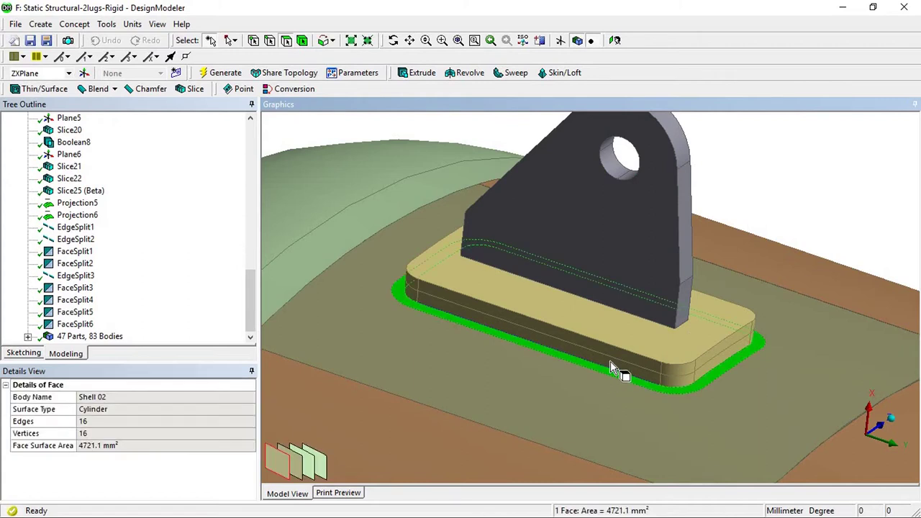
{"action": "left_click", "coordinate": [612, 363]}
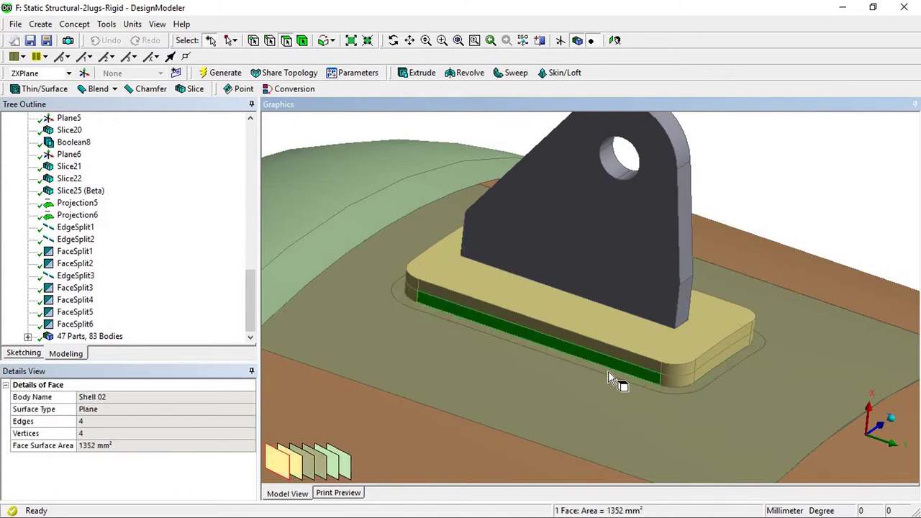
{"action": "left_click", "coordinate": [609, 372]}
- Show all bodies again and pick the weld's corner and long faces and the base plate's exposed side face
{"action": "right_click", "coordinate": [754, 212]}
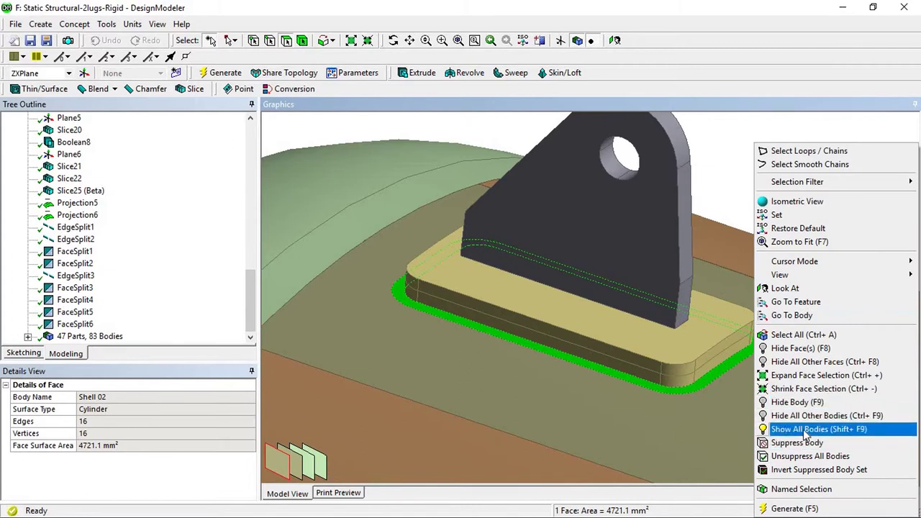
{"action": "left_click", "coordinate": [805, 430]}
{"action": "left_click", "coordinate": [658, 381]}
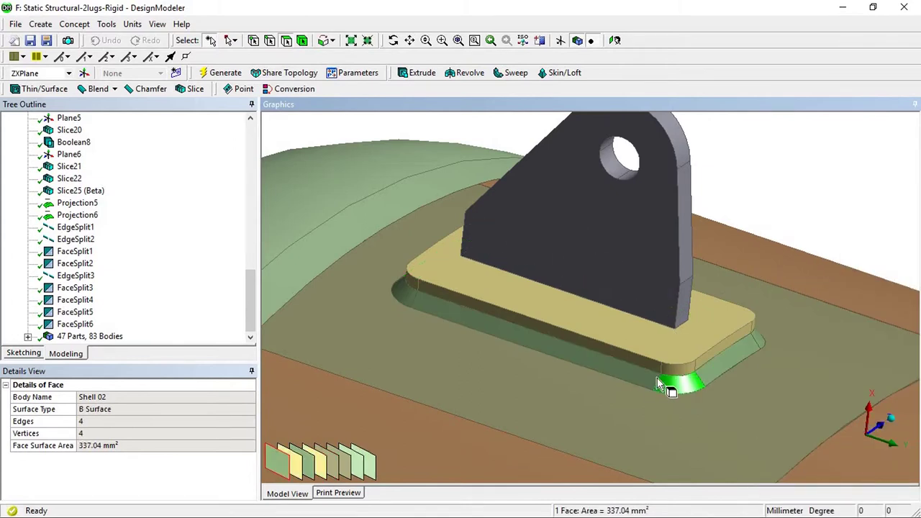
{"action": "left_click", "coordinate": [633, 372]}
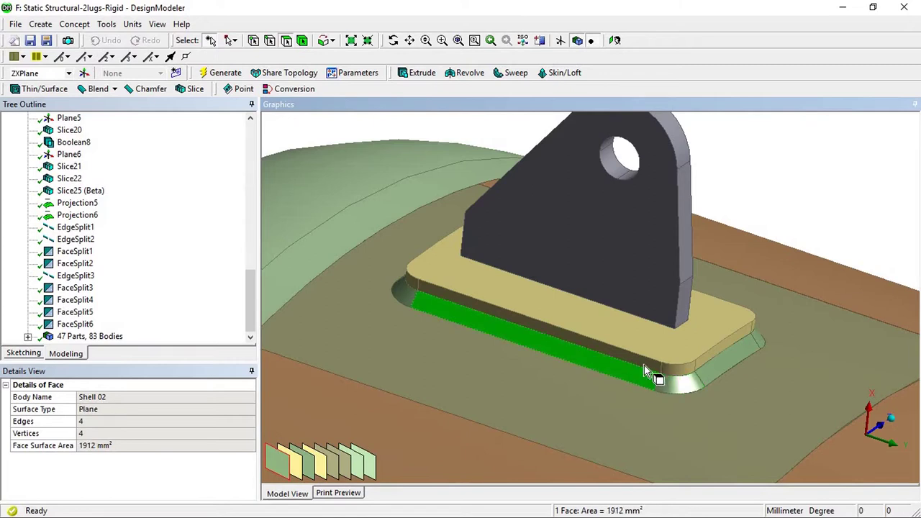
{"action": "left_click", "coordinate": [645, 365]}
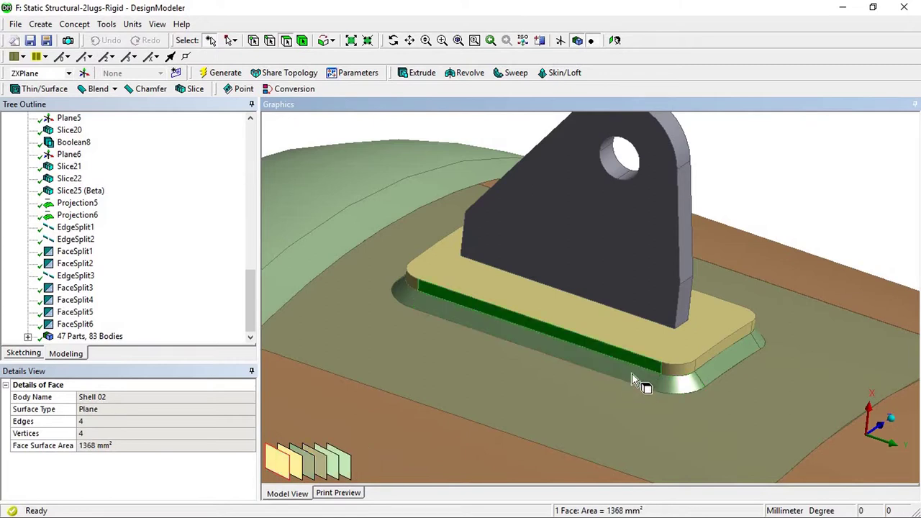
{"action": "left_click", "coordinate": [632, 373]}
- Pick the reinforcement pad area surrounding the weld and clear the selection
{"action": "left_click", "coordinate": [624, 395]}
{"action": "scroll", "coordinate": [544, 332], "scroll_direction": "down", "scroll_amount": 5}
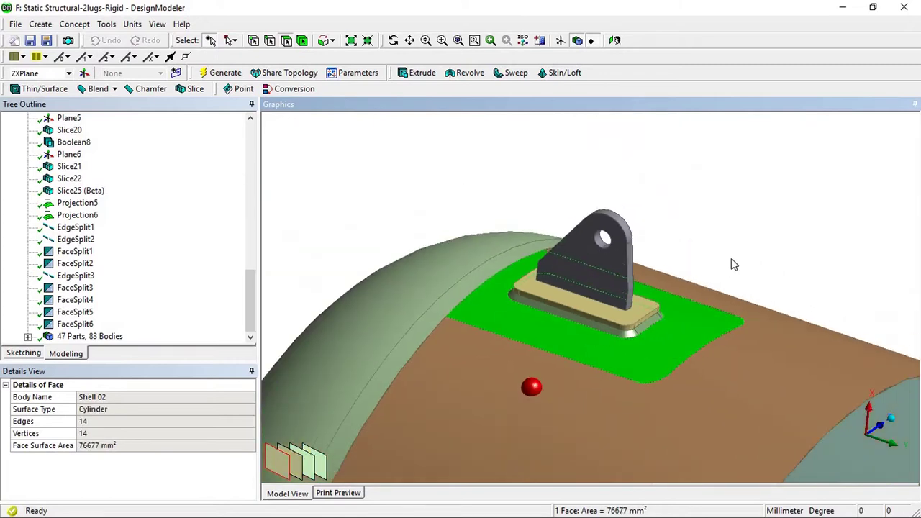
{"action": "left_click", "coordinate": [731, 259]}
- Pick the lifting lug's flat side face and the inner surface of its hole
{"action": "scroll", "coordinate": [567, 268], "scroll_direction": "down", "scroll_amount": 3}
{"action": "scroll", "coordinate": [575, 279], "scroll_direction": "up", "scroll_amount": 3}
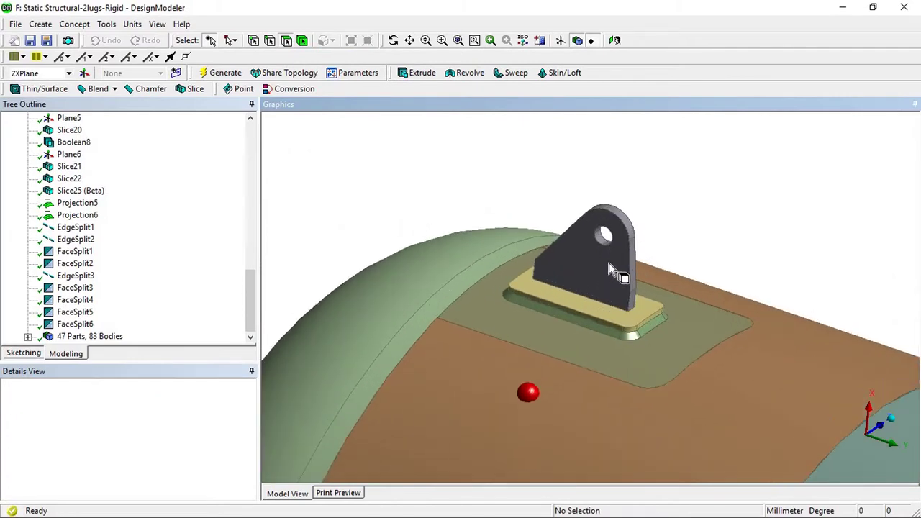
{"action": "left_click", "coordinate": [602, 243]}
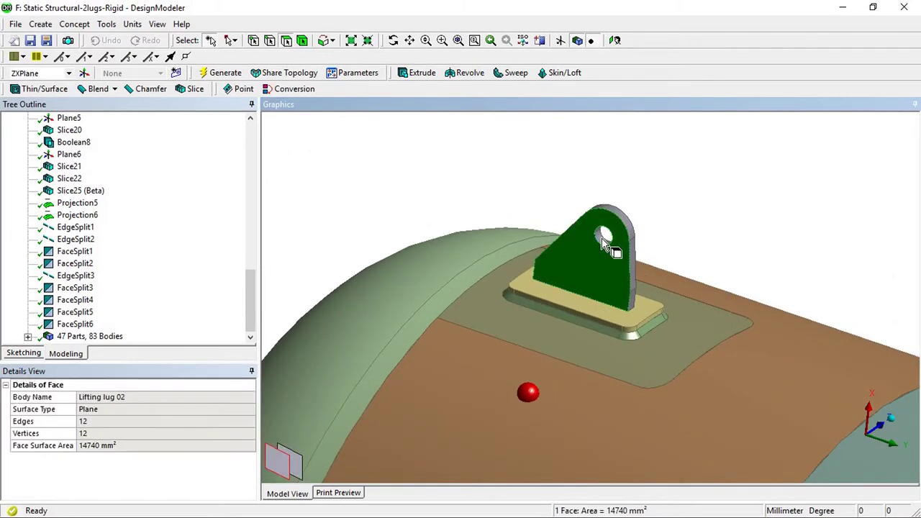
{"action": "left_click", "coordinate": [603, 240]}
{"action": "scroll", "coordinate": [556, 328], "scroll_direction": "up", "scroll_amount": 5}
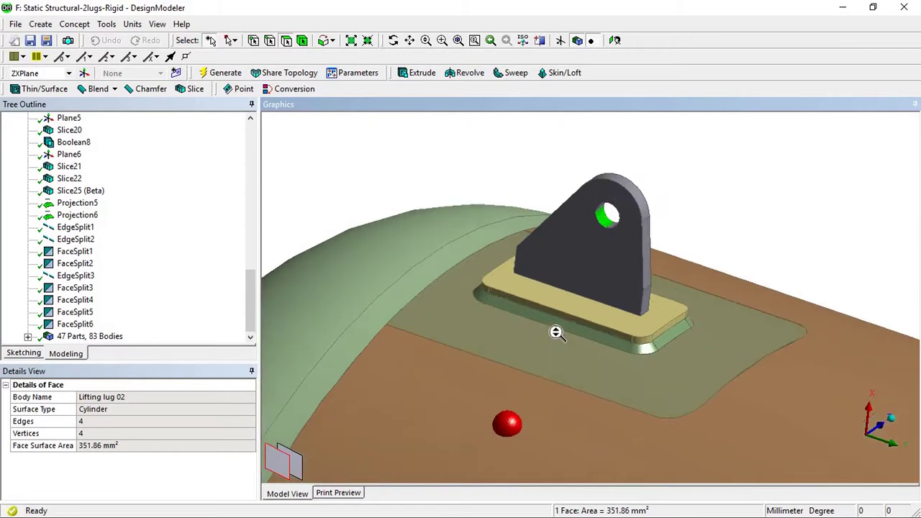
- Select the pad area together with neighbouring faces at the weld and base plate, and clear the selection
{"action": "left_click", "coordinate": [639, 341]}
{"action": "left_click", "coordinate": [620, 397]}
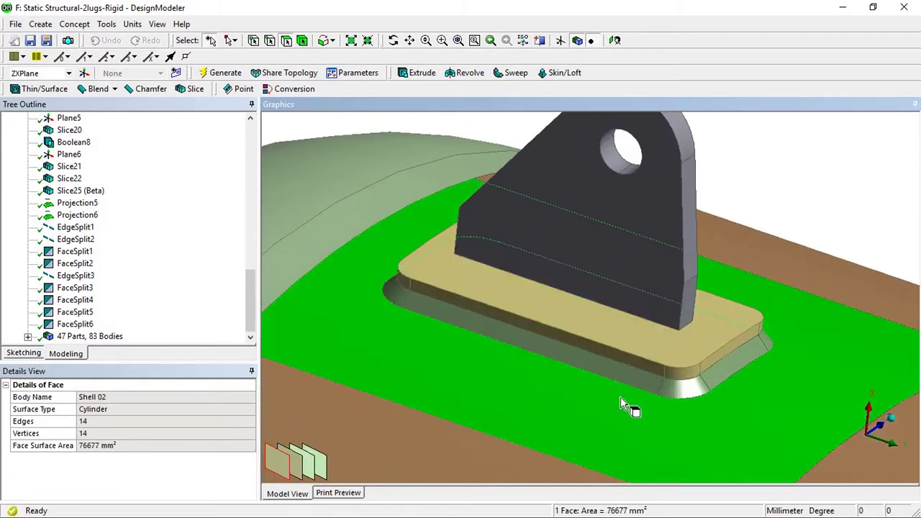
{"action": "left_click", "coordinate": [415, 331], "text": "ctrl"}
{"action": "left_click", "coordinate": [426, 293], "text": "ctrl"}
{"action": "scroll", "coordinate": [719, 213], "scroll_direction": "down", "scroll_amount": 4}
{"action": "left_click", "coordinate": [720, 210]}
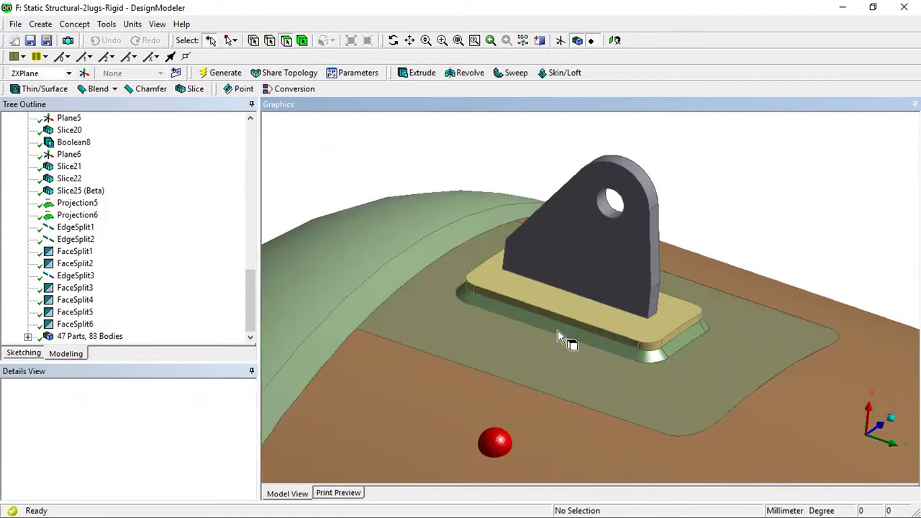
- Pick the base plate's upper face and the pad area beneath it in turn, and clear the selection
{"action": "left_click", "coordinate": [597, 320]}
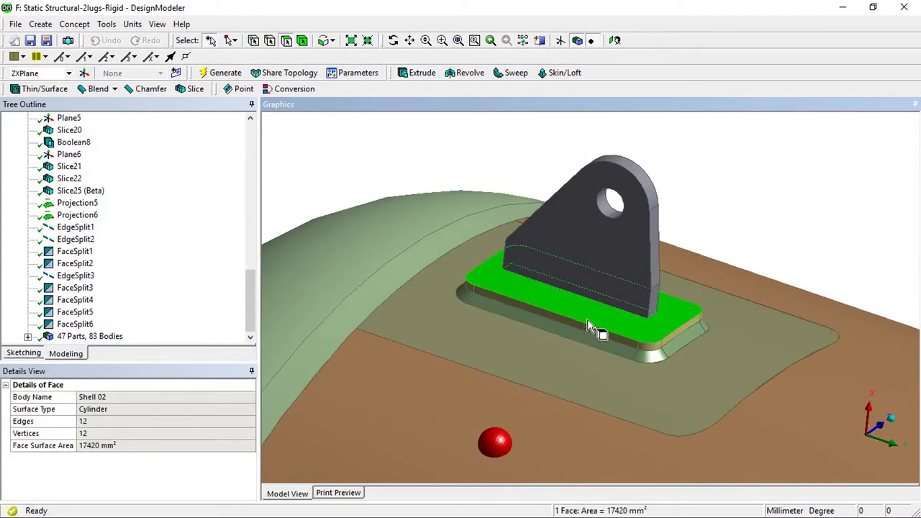
{"action": "left_click", "coordinate": [596, 370]}
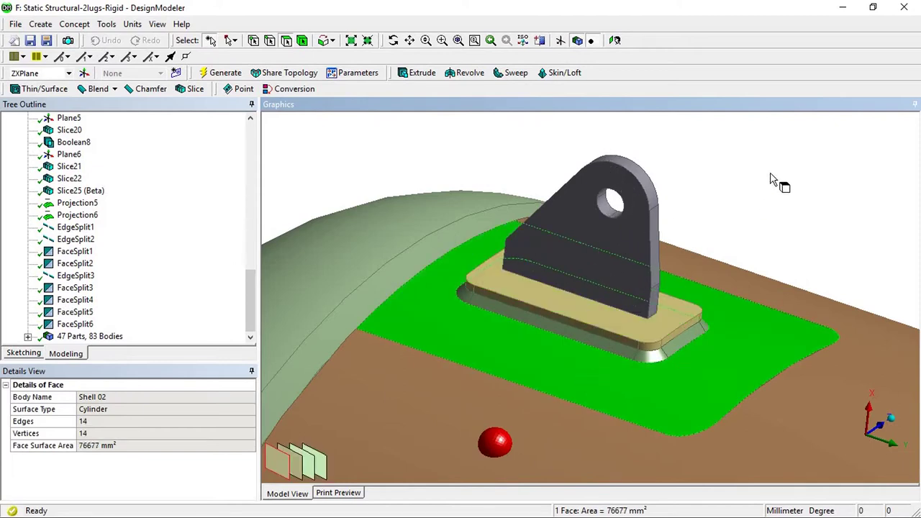
{"action": "left_click", "coordinate": [712, 233]}
- Highlight the pad area, sweep the selection across the lug and base plate faces, and reselect only the pad area
{"action": "scroll", "coordinate": [621, 313], "scroll_direction": "down", "scroll_amount": 3}
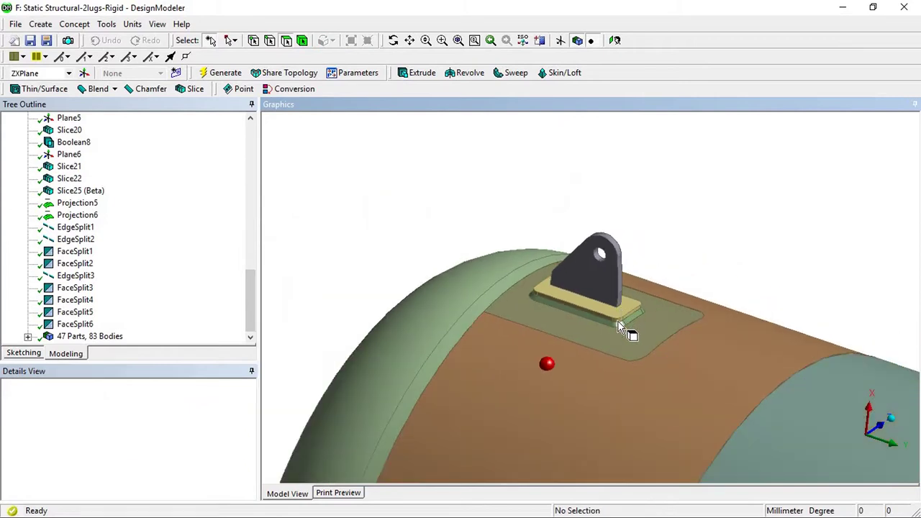
{"action": "scroll", "coordinate": [618, 322], "scroll_direction": "up", "scroll_amount": 3}
{"action": "left_click", "coordinate": [424, 344]}
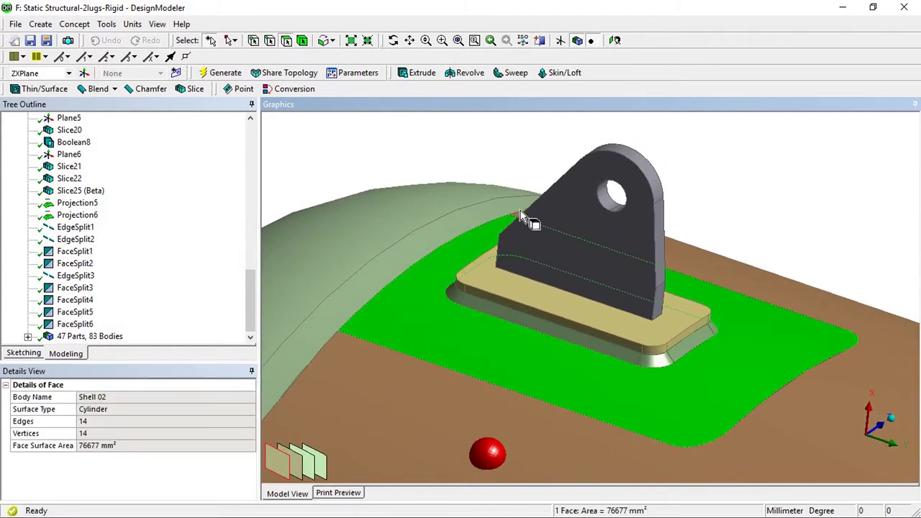
{"action": "scroll", "coordinate": [732, 308], "scroll_direction": "down", "scroll_amount": 2}
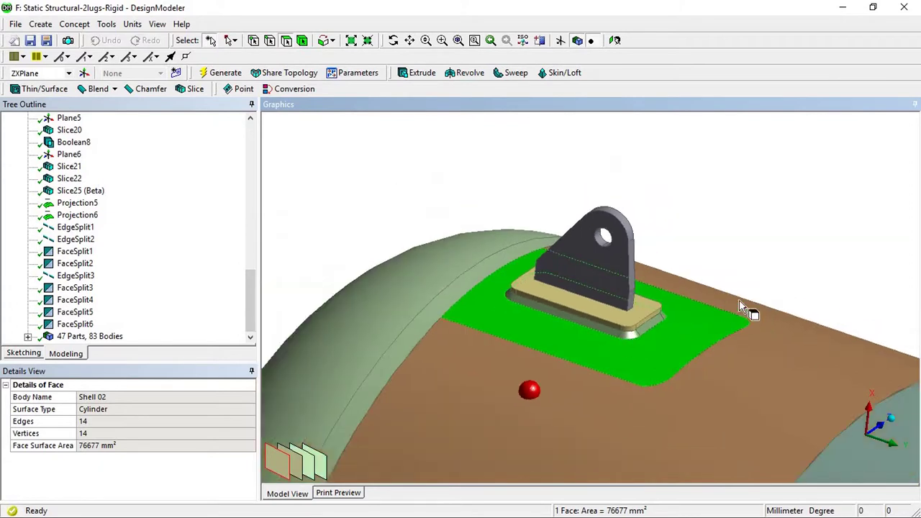
{"action": "mouse_move", "coordinate": [612, 354]}
{"action": "left_mouse_down"}
{"action": "mouse_move", "coordinate": [609, 279]}
{"action": "mouse_move", "coordinate": [622, 237]}
{"action": "left_mouse_up"}
{"action": "scroll", "coordinate": [565, 373], "scroll_direction": "up", "scroll_amount": 2}
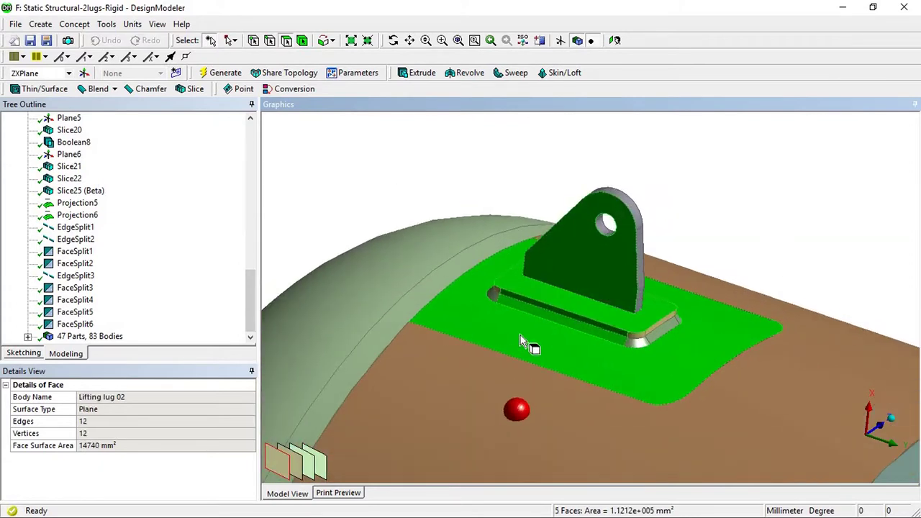
{"action": "left_click", "coordinate": [516, 336]}
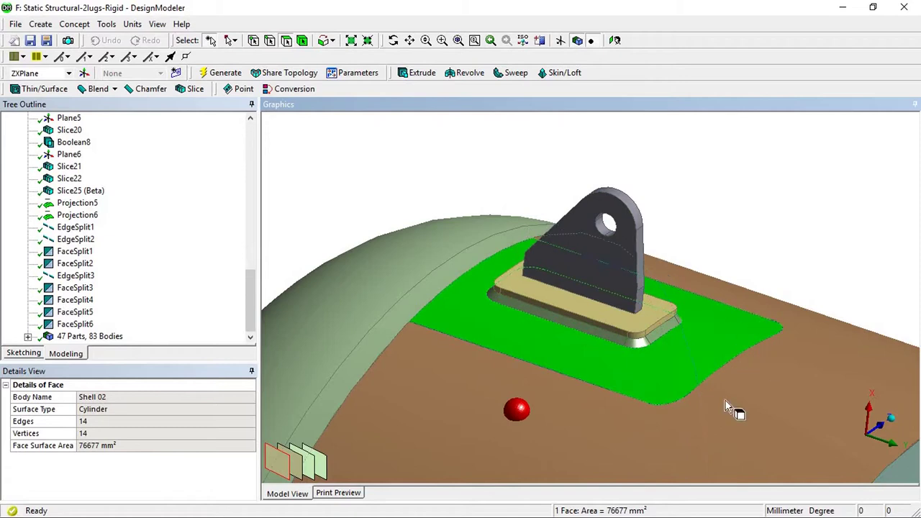
- Clear the selection, examine the second lifting lug at the opposite head, and bring the whole vessel with both lugs into view
{"action": "left_click", "coordinate": [682, 256]}
{"action": "scroll", "coordinate": [679, 262], "scroll_direction": "down", "scroll_amount": 5}
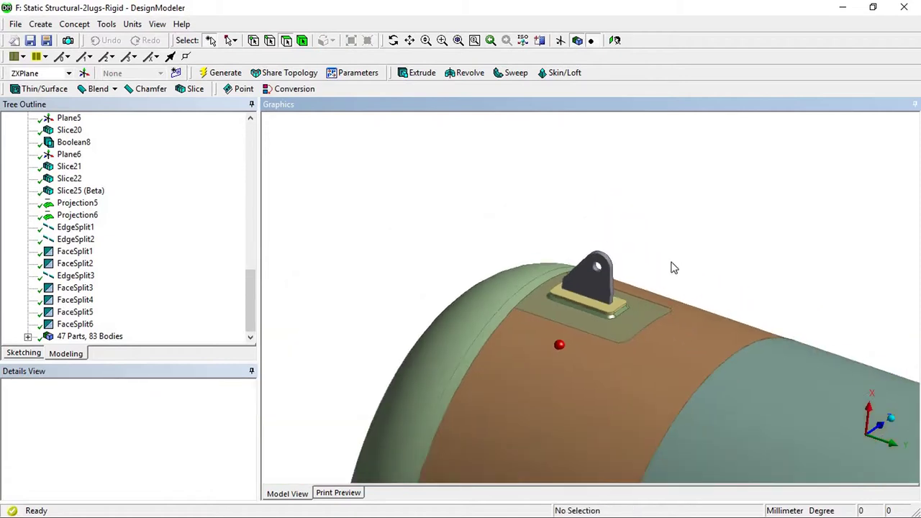
{"action": "scroll", "coordinate": [645, 321], "scroll_direction": "down", "scroll_amount": 1}
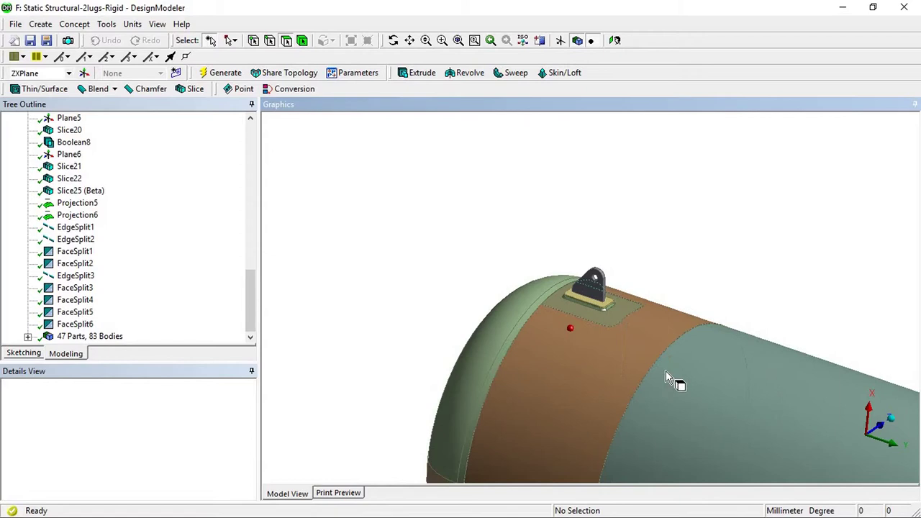
{"action": "scroll", "coordinate": [666, 371], "scroll_direction": "down", "scroll_amount": 4}
{"action": "scroll", "coordinate": [615, 294], "scroll_direction": "up", "scroll_amount": 4}
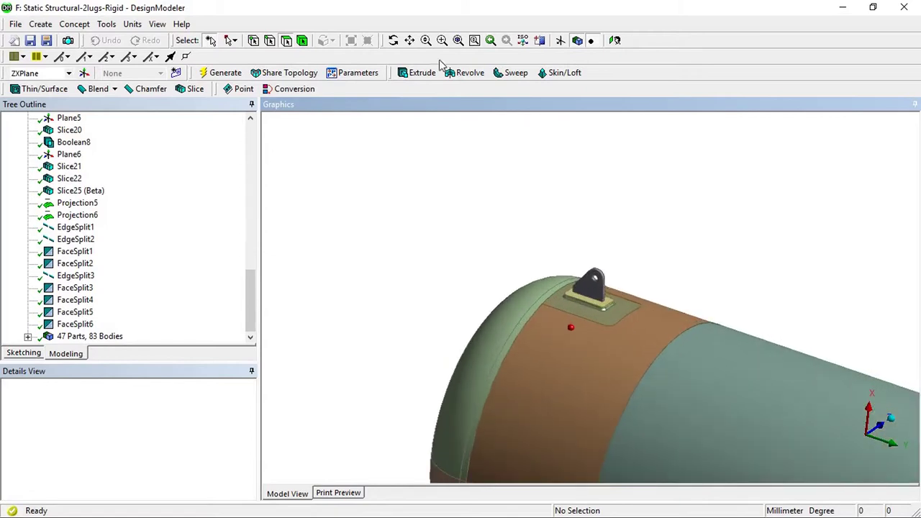
{"action": "left_click", "coordinate": [409, 41]}
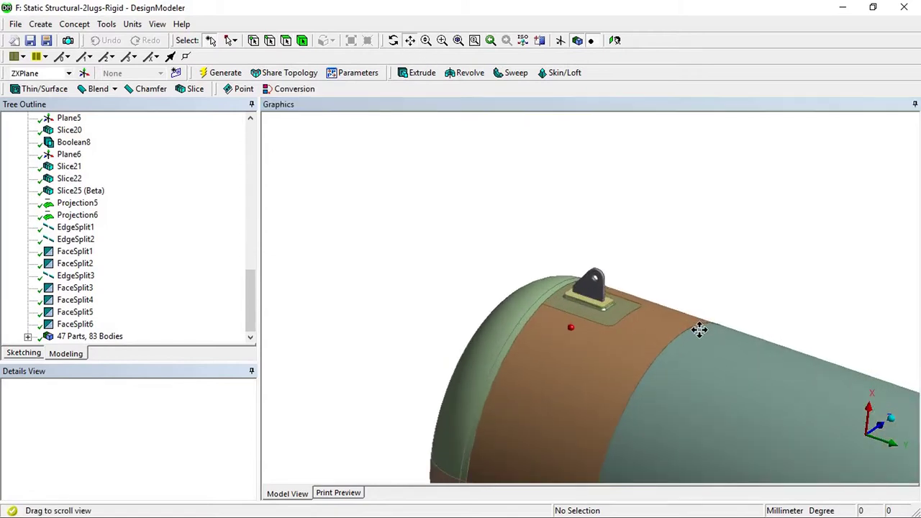
{"action": "left_click_drag", "start_coordinate": [699, 329], "coordinate": [282, 132]}
{"action": "scroll", "coordinate": [823, 322], "scroll_direction": "up", "scroll_amount": 3}
{"action": "scroll", "coordinate": [822, 323], "scroll_direction": "down", "scroll_amount": 2}
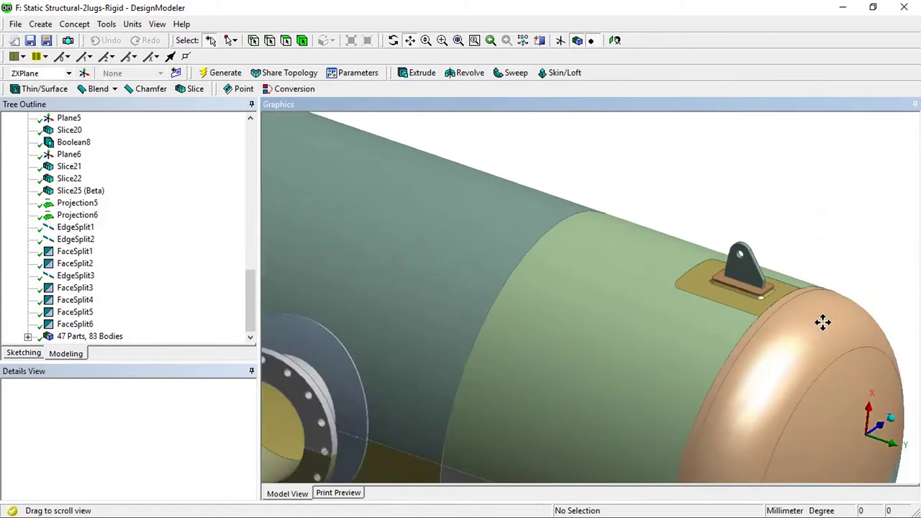
{"action": "scroll", "coordinate": [822, 323], "scroll_direction": "down", "scroll_amount": 6}
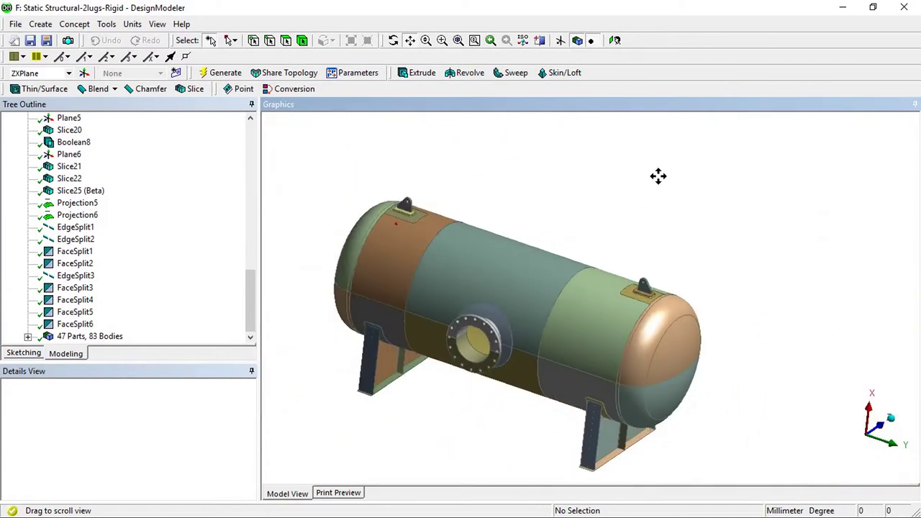
{"action": "left_click_drag", "start_coordinate": [579, 206], "coordinate": [659, 177]}
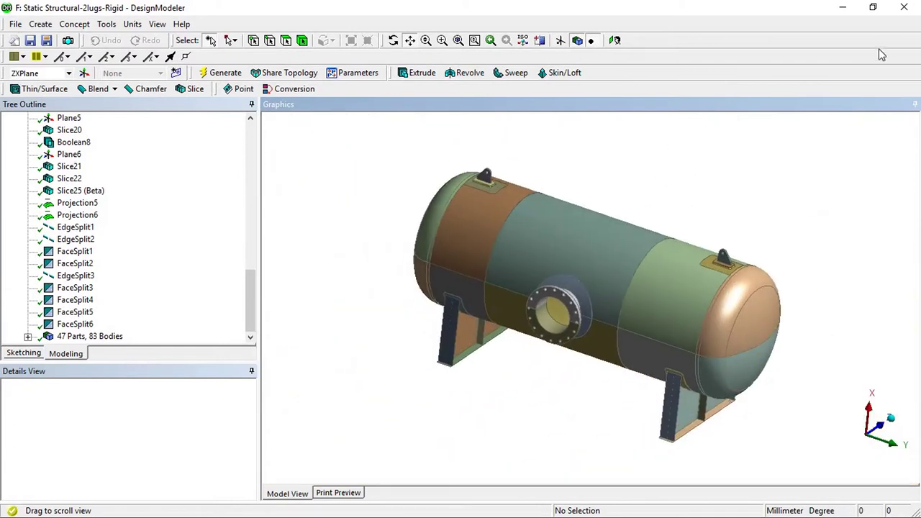
- Switch to Workbench and open the Model of system F, Static Structural-2lugs-Rigid, in Mechanical
{"action": "left_click", "coordinate": [843, 7]}
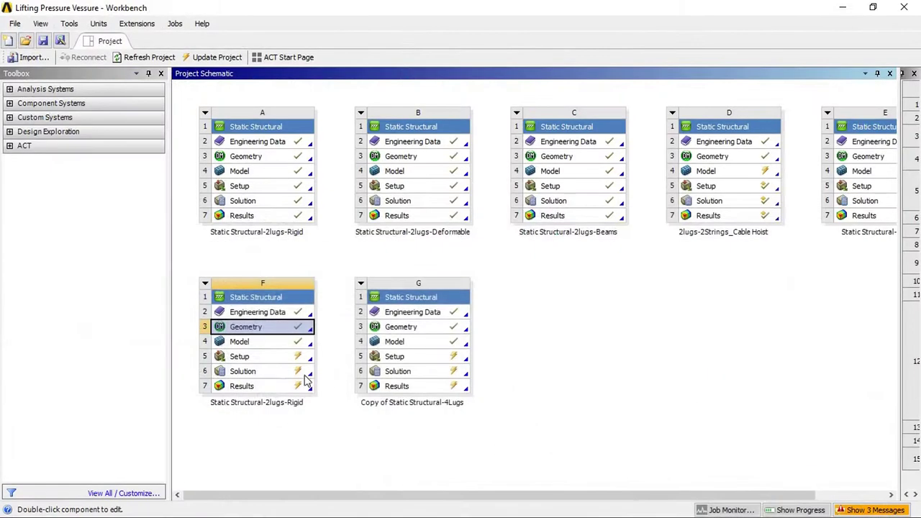
{"action": "double_click", "coordinate": [253, 346]}
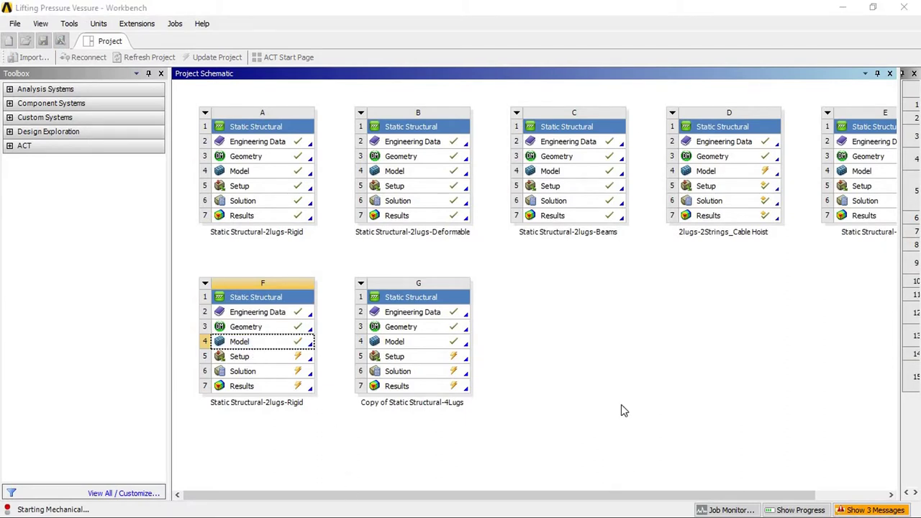
- Return to DesignModeler and examine the whole vessel with both lifting lugs from the side while Mechanical loads
{"action": "key", "text": "alt+Tab"}
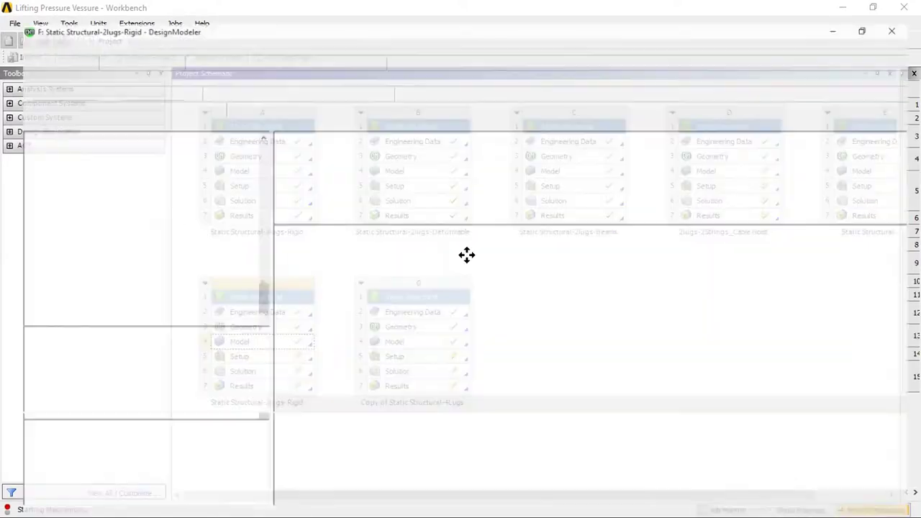
{"action": "scroll", "coordinate": [469, 197], "scroll_direction": "up", "scroll_amount": 5}
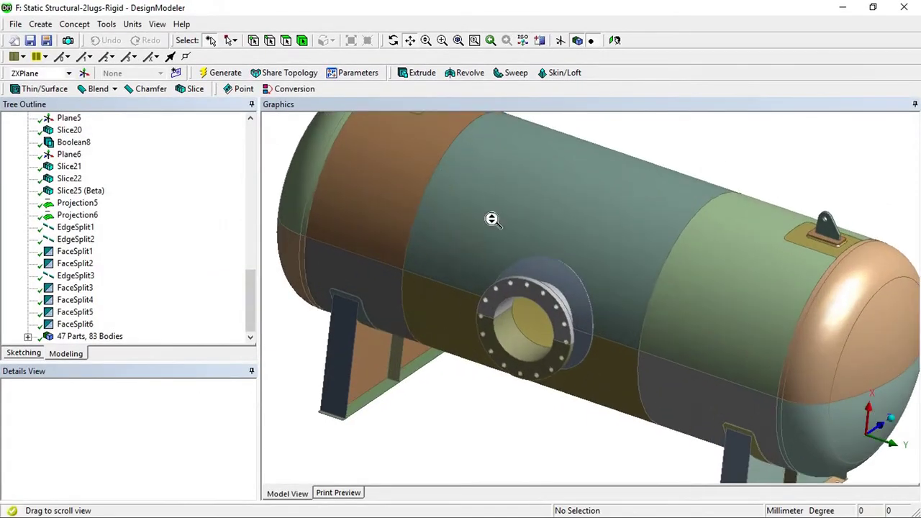
{"action": "scroll", "coordinate": [494, 220], "scroll_direction": "down", "scroll_amount": 4}
{"action": "middle_click_drag", "start_coordinate": [576, 277], "coordinate": [437, 180]}
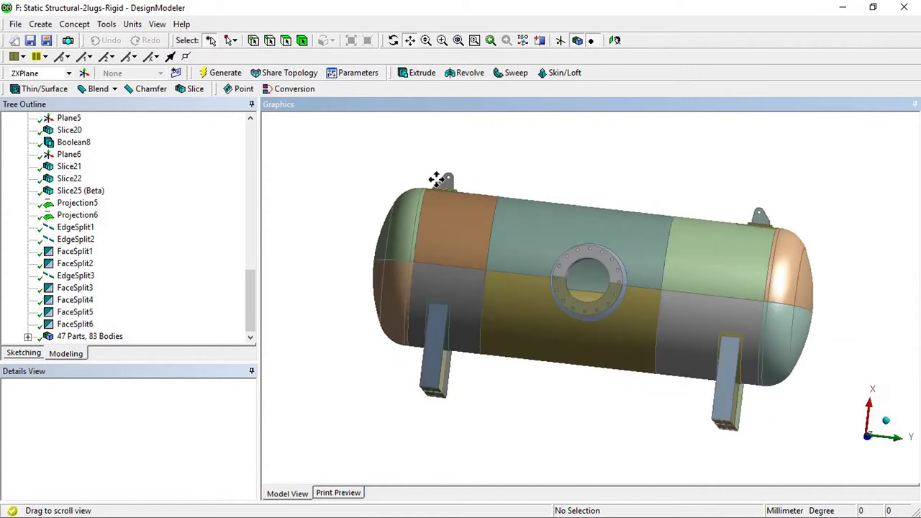
{"action": "middle_click_drag", "start_coordinate": [688, 256], "coordinate": [672, 271]}
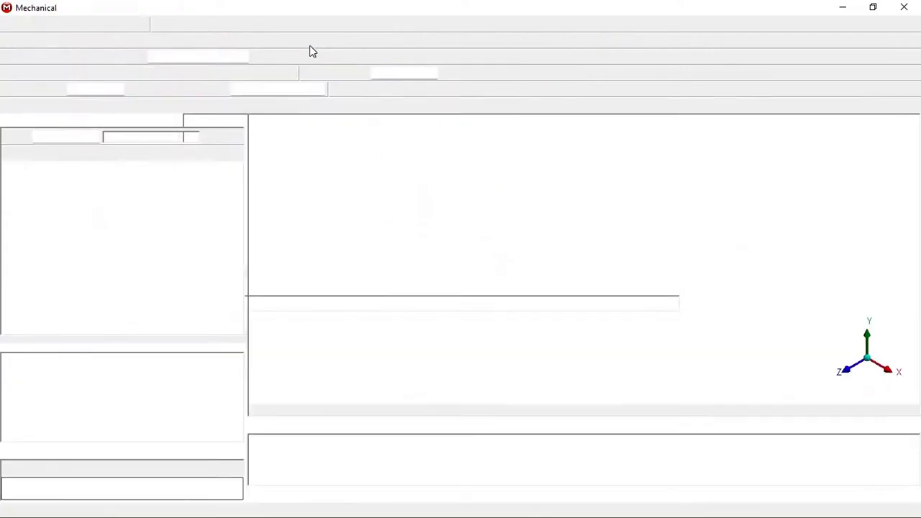
{"action": "left_click_drag", "start_coordinate": [360, 8], "coordinate": [400, 110]}
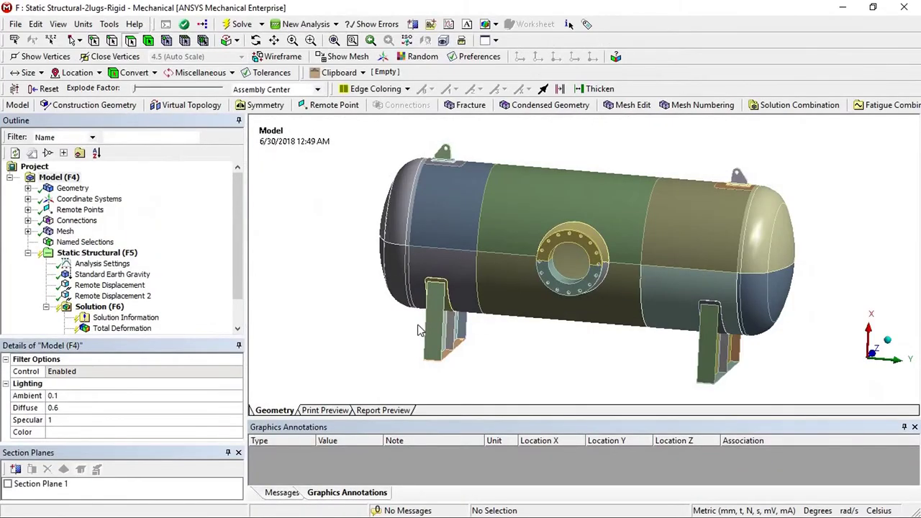
- Highlight the saddle faces and the upper shell and head faces in Mechanical, and clear the selection
{"action": "left_click", "coordinate": [436, 328]}
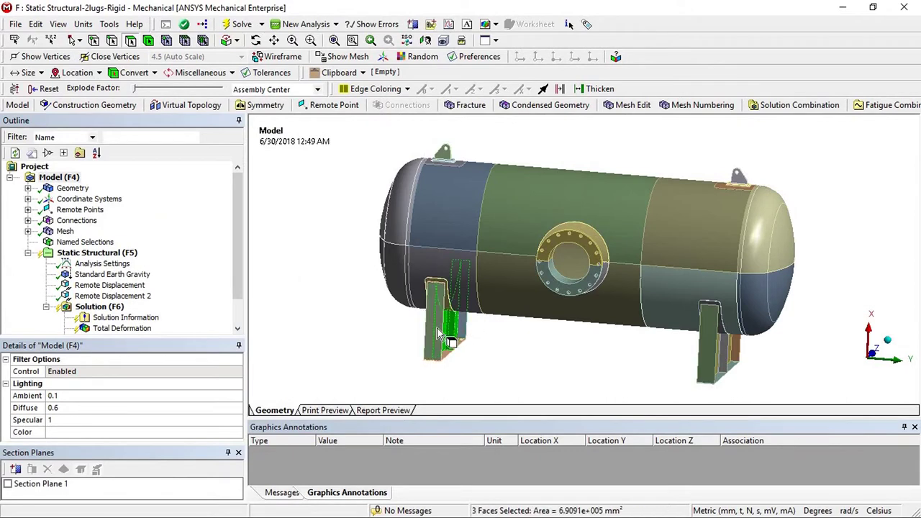
{"action": "mouse_move", "coordinate": [406, 243]}
{"action": "left_mouse_down"}
{"action": "mouse_move", "coordinate": [576, 220]}
{"action": "mouse_move", "coordinate": [709, 237]}
{"action": "left_mouse_up"}
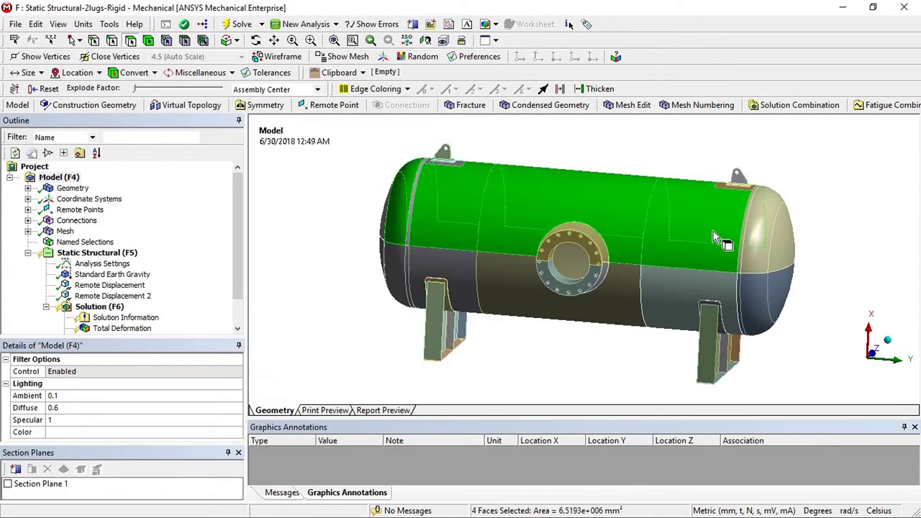
{"action": "left_click", "coordinate": [604, 155]}
{"action": "middle_click_drag", "start_coordinate": [451, 208], "coordinate": [469, 245]}
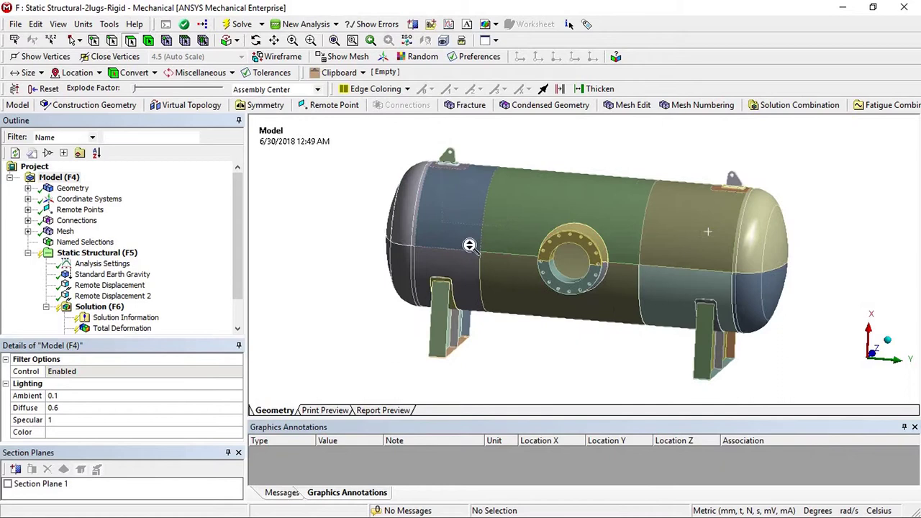
{"action": "scroll", "coordinate": [469, 246], "scroll_direction": "down", "scroll_amount": 5}
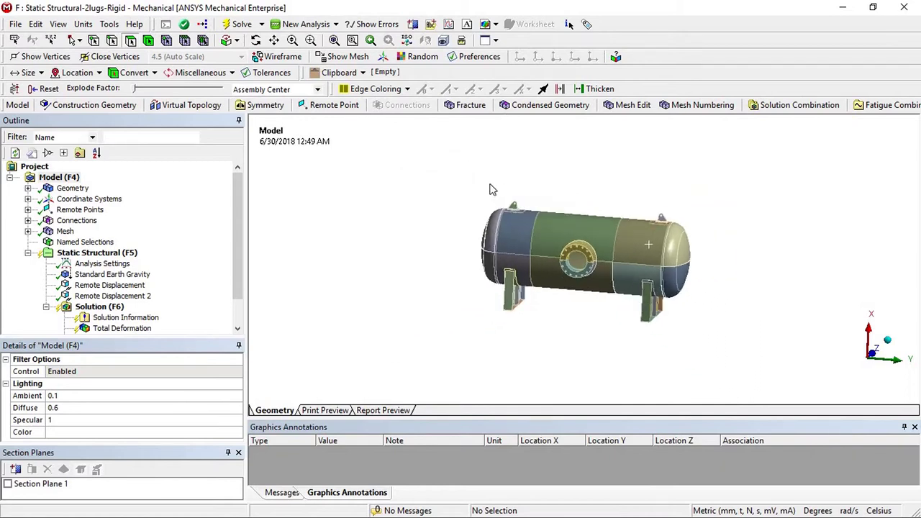
- Highlight the weld corner faces at the base plate of the lifting lug nearest the head, and clear the selection
{"action": "scroll", "coordinate": [471, 244], "scroll_direction": "up", "scroll_amount": 10}
{"action": "middle_click_drag", "start_coordinate": [484, 243], "coordinate": [377, 255]}
{"action": "scroll", "coordinate": [524, 264], "scroll_direction": "up", "scroll_amount": 5}
{"action": "left_click", "coordinate": [357, 242]}
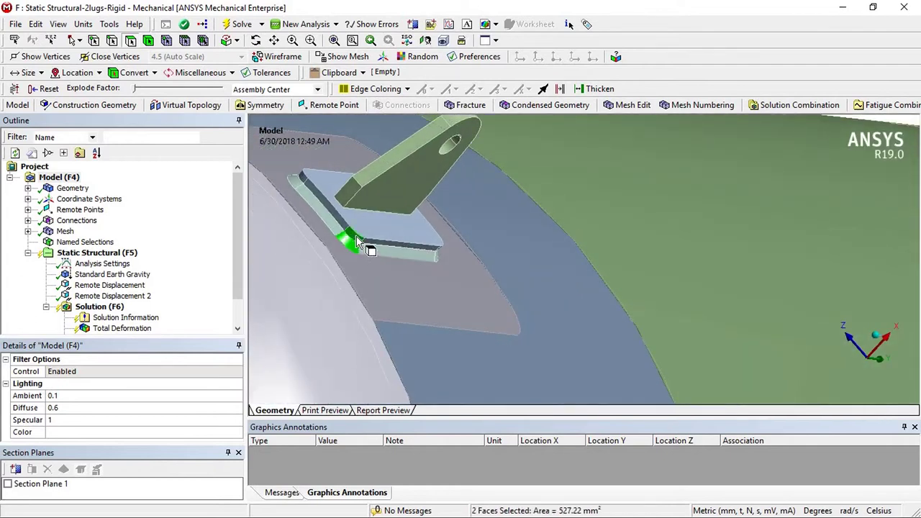
{"action": "left_click_drag", "start_coordinate": [358, 241], "coordinate": [349, 248]}
{"action": "scroll", "coordinate": [416, 196], "scroll_direction": "down", "scroll_amount": 1}
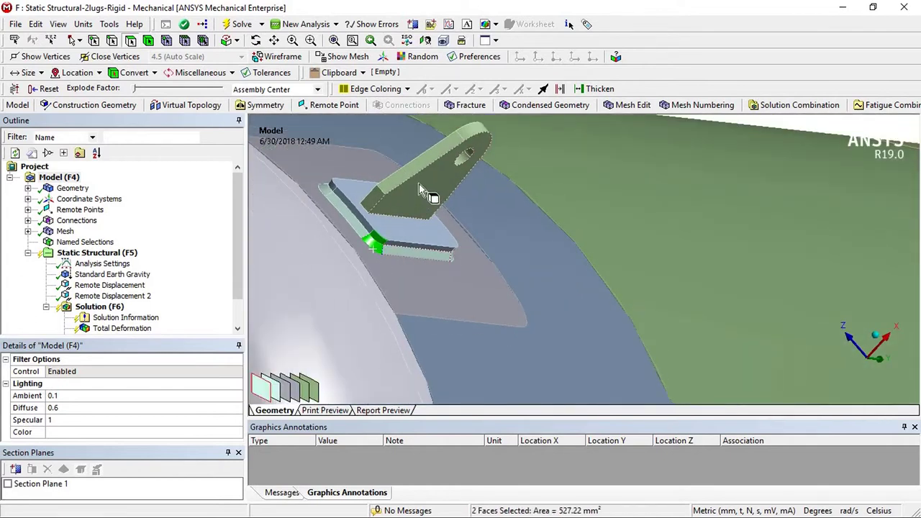
{"action": "scroll", "coordinate": [610, 238], "scroll_direction": "down", "scroll_amount": 5}
{"action": "left_click", "coordinate": [586, 200]}
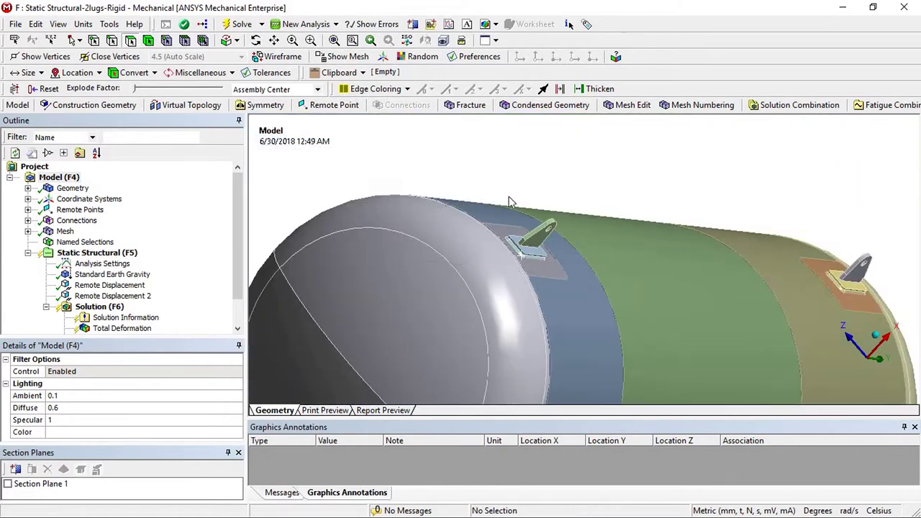
- Highlight Part, Part 2 and the six separate Shell 02 and Lifting lug 02 bodies under Geometry, and collapse the list
{"action": "left_click", "coordinate": [28, 188]}
{"action": "left_click", "coordinate": [83, 200]}
{"action": "left_click", "coordinate": [81, 263]}
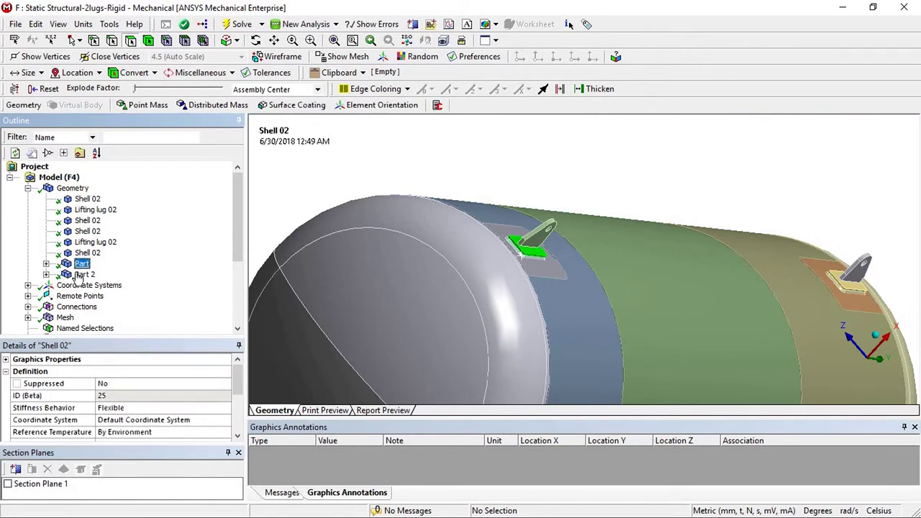
{"action": "left_click", "coordinate": [84, 275]}
{"action": "scroll", "coordinate": [569, 225], "scroll_direction": "down", "scroll_amount": 3}
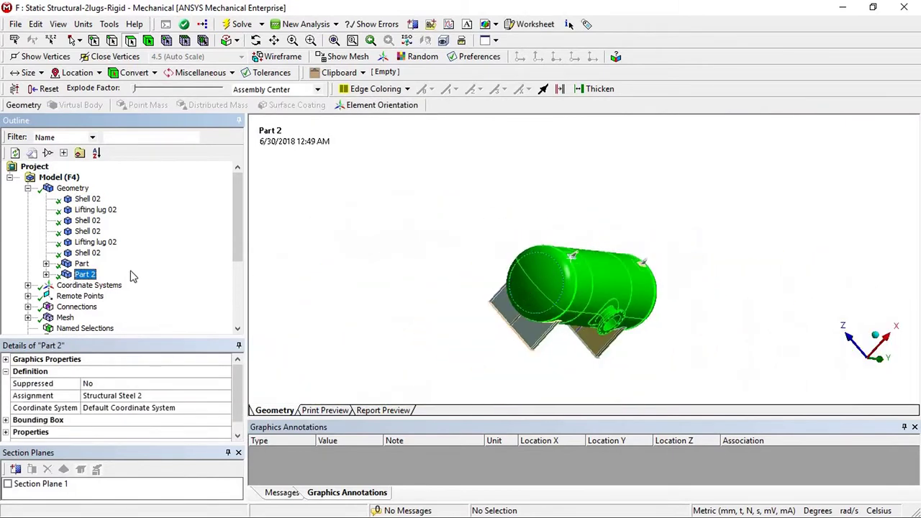
{"action": "left_click", "coordinate": [82, 265]}
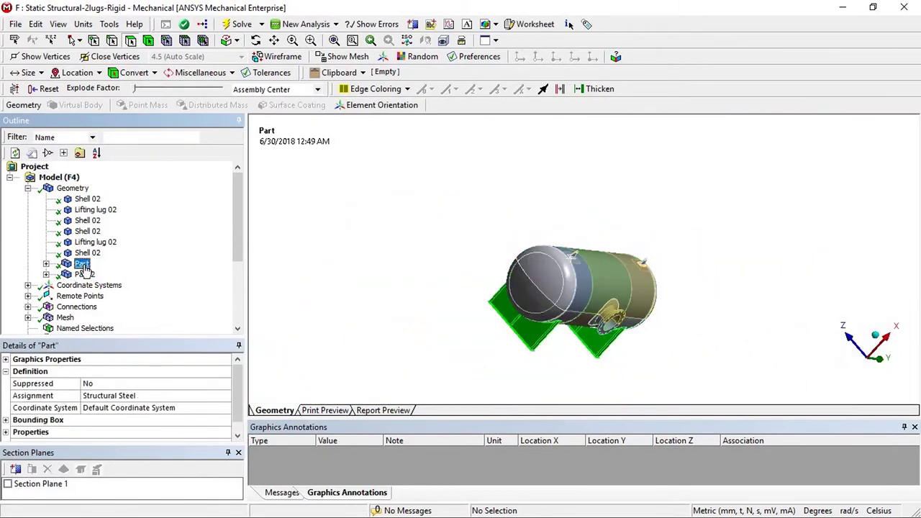
{"action": "left_click", "coordinate": [85, 199]}
{"action": "left_click", "coordinate": [87, 252], "text": "shift"}
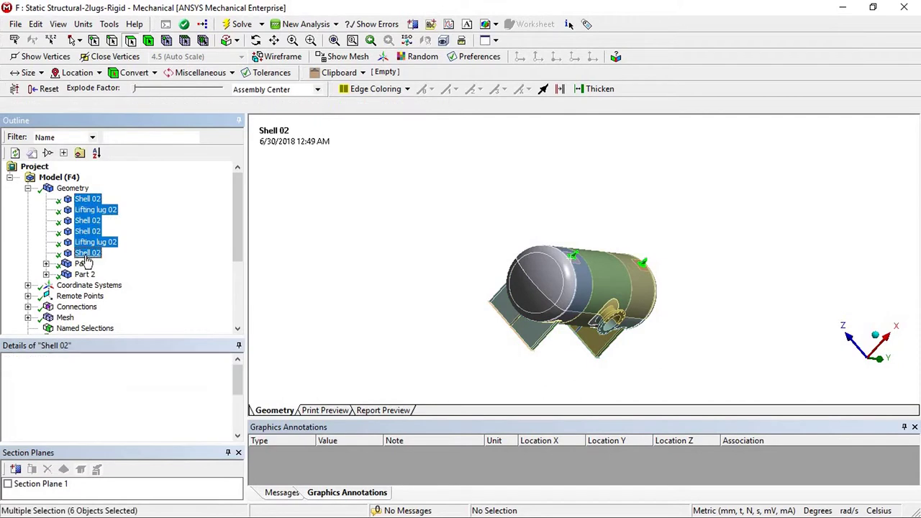
{"action": "left_click", "coordinate": [27, 188]}
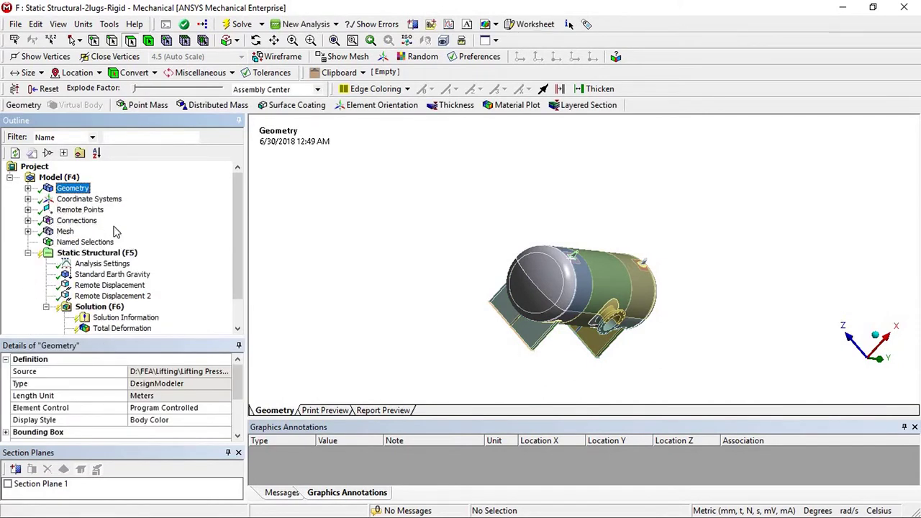
- Expand the contacts under Connections and examine the vessel from the lugs around to the underside and saddles
{"action": "left_click", "coordinate": [27, 220]}
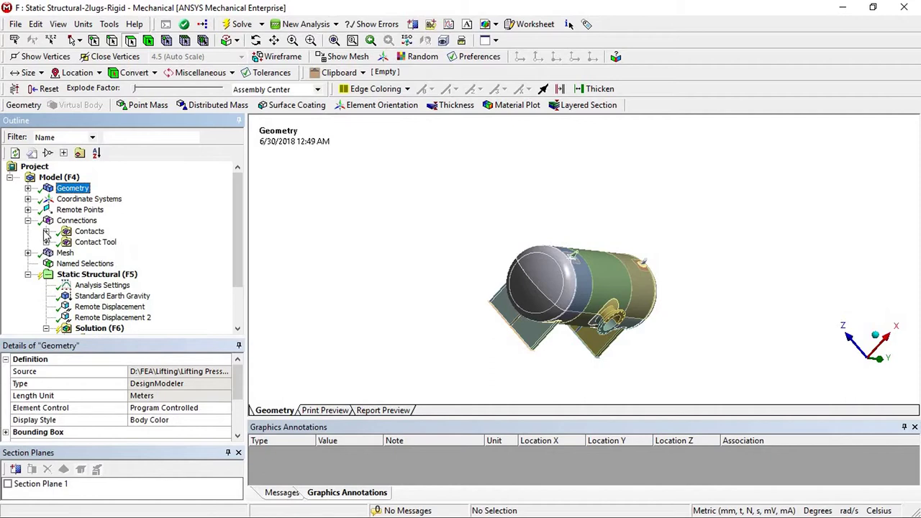
{"action": "left_click", "coordinate": [46, 232]}
{"action": "middle_click_drag", "start_coordinate": [541, 280], "coordinate": [475, 260]}
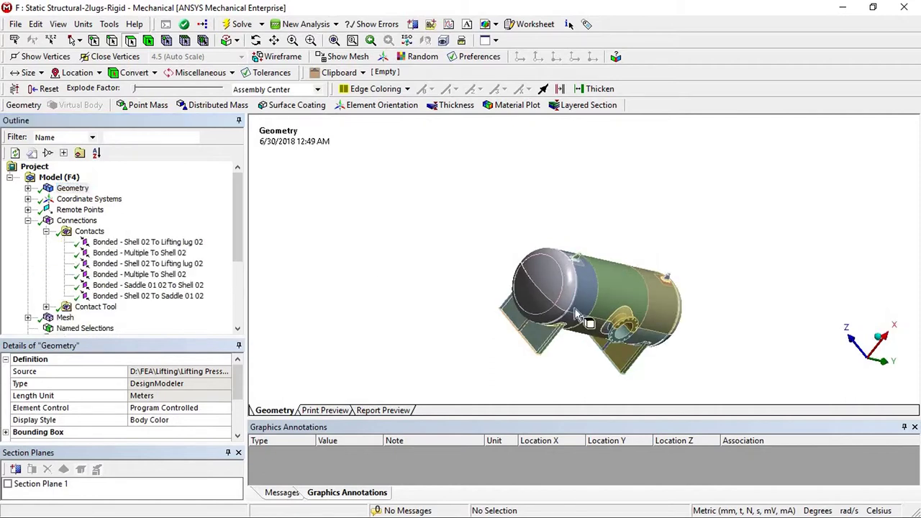
{"action": "left_click", "coordinate": [256, 40]}
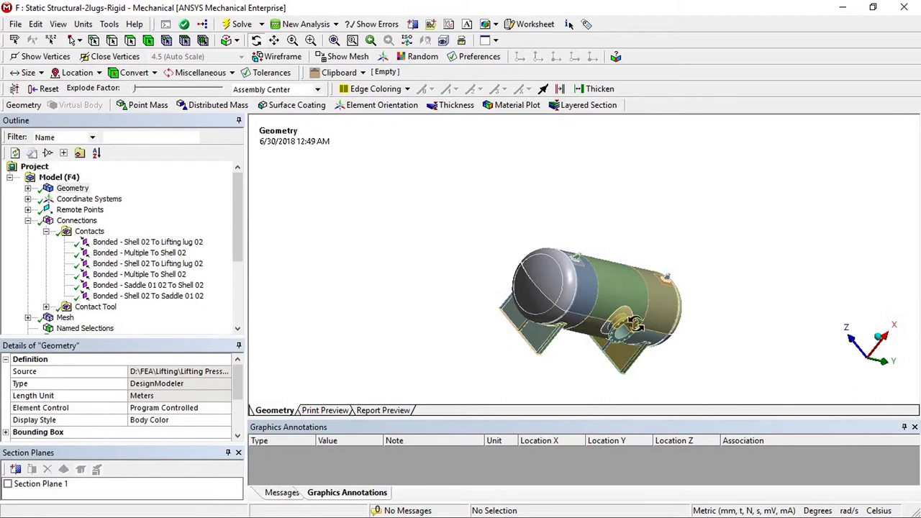
{"action": "left_click", "coordinate": [614, 296]}
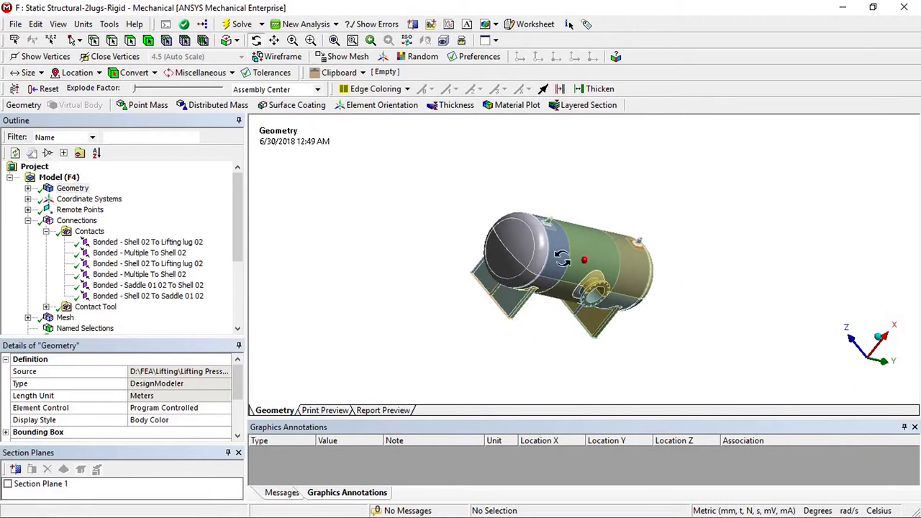
{"action": "left_click_drag", "start_coordinate": [563, 258], "coordinate": [569, 258]}
{"action": "scroll", "coordinate": [564, 262], "scroll_direction": "down", "scroll_amount": 4}
{"action": "scroll", "coordinate": [588, 278], "scroll_direction": "up", "scroll_amount": 10}
{"action": "left_click_drag", "start_coordinate": [603, 288], "coordinate": [624, 226]}
{"action": "scroll", "coordinate": [499, 265], "scroll_direction": "down", "scroll_amount": 5}
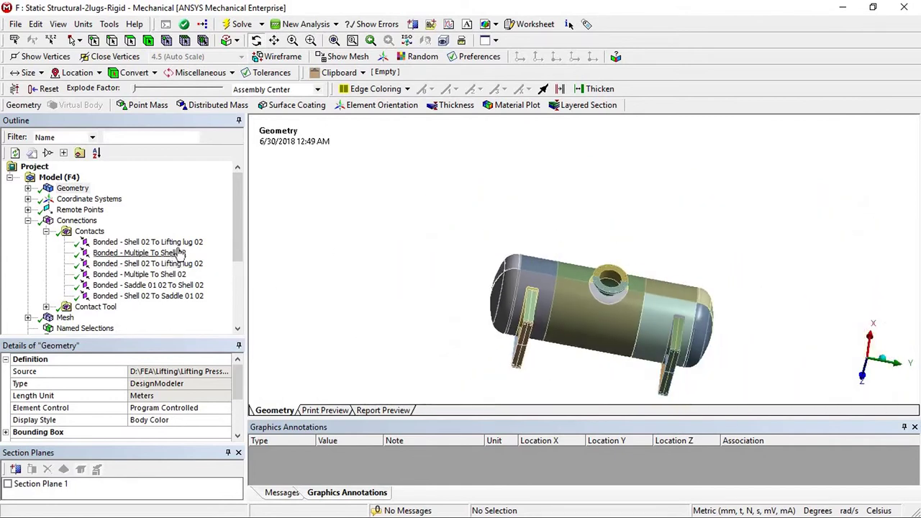
- Examine the contact and target faces of the first Bonded - Shell 02 To Lifting lug 02 contact and the lugs on the vessel
{"action": "left_click", "coordinate": [180, 244]}
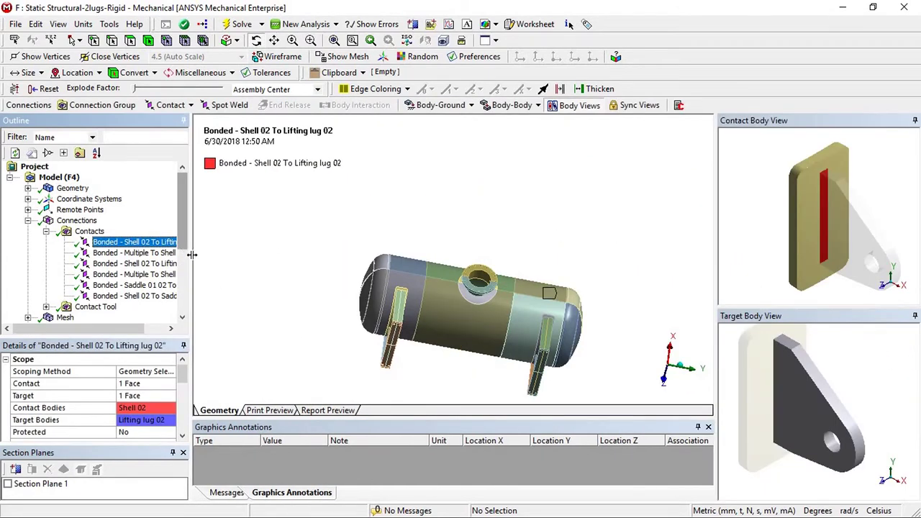
{"action": "left_click_drag", "start_coordinate": [488, 295], "coordinate": [456, 389]}
{"action": "scroll", "coordinate": [564, 307], "scroll_direction": "up", "scroll_amount": 5}
{"action": "scroll", "coordinate": [565, 307], "scroll_direction": "down", "scroll_amount": 2}
{"action": "mouse_move", "coordinate": [611, 275]}
{"action": "left_mouse_down"}
{"action": "mouse_move", "coordinate": [643, 261]}
{"action": "mouse_move", "coordinate": [618, 282]}
{"action": "left_mouse_up"}
{"action": "scroll", "coordinate": [618, 281], "scroll_direction": "down", "scroll_amount": 3}
{"action": "scroll", "coordinate": [587, 280], "scroll_direction": "up", "scroll_amount": 6}
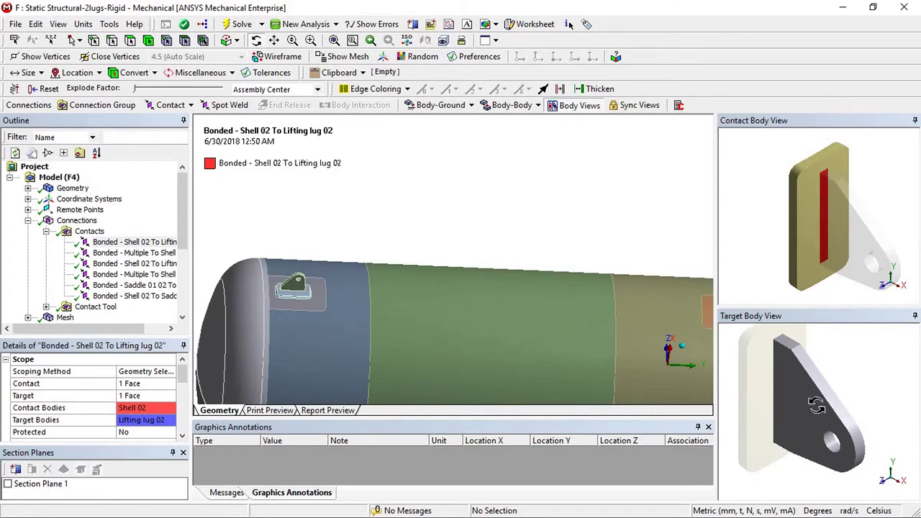
{"action": "left_click_drag", "start_coordinate": [789, 413], "coordinate": [858, 411]}
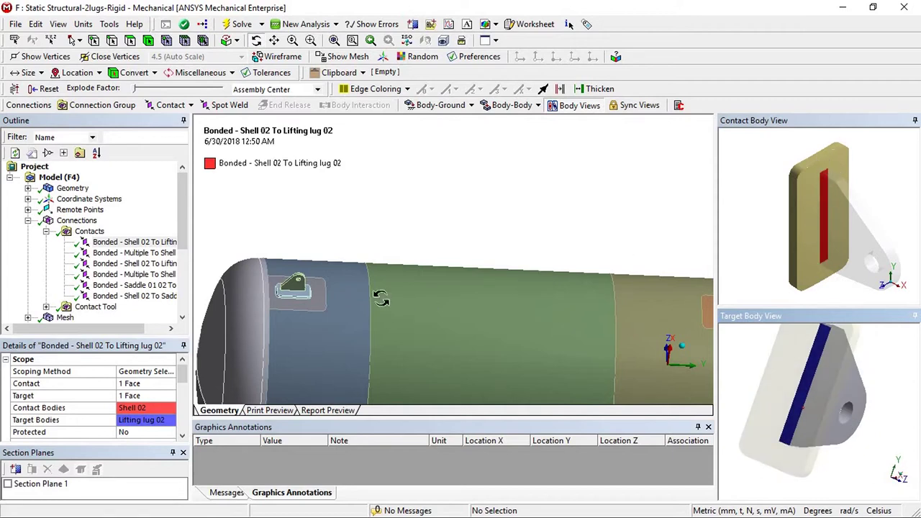
{"action": "left_click_drag", "start_coordinate": [487, 329], "coordinate": [585, 306]}
- Open the first Bonded - Multiple To Shell 02 contact and examine its target faces around the base plate's edge
{"action": "left_click", "coordinate": [138, 253]}
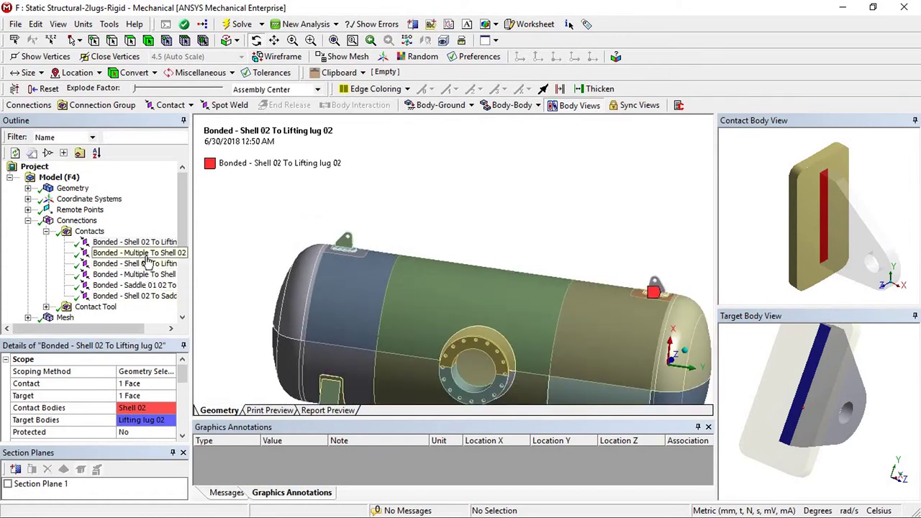
{"action": "left_click_drag", "start_coordinate": [812, 263], "coordinate": [835, 223]}
{"action": "left_click_drag", "start_coordinate": [776, 440], "coordinate": [723, 394]}
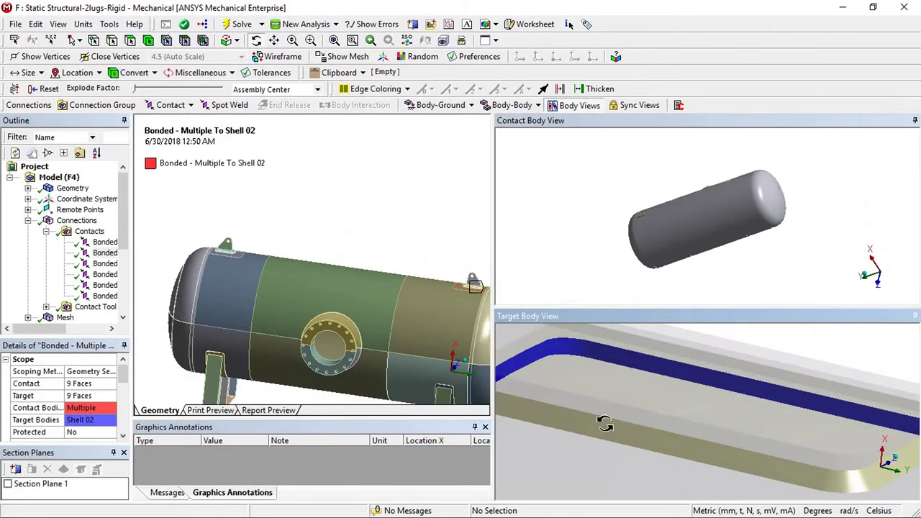
{"action": "left_click_drag", "start_coordinate": [603, 419], "coordinate": [498, 387]}
- Examine the contact-side faces of the Bonded - Multiple To Shell 02 contact where the base plate weld meets the shell
{"action": "left_click_drag", "start_coordinate": [696, 246], "coordinate": [641, 215]}
{"action": "scroll", "coordinate": [625, 202], "scroll_direction": "down", "scroll_amount": 3}
{"action": "scroll", "coordinate": [639, 208], "scroll_direction": "up", "scroll_amount": 9}
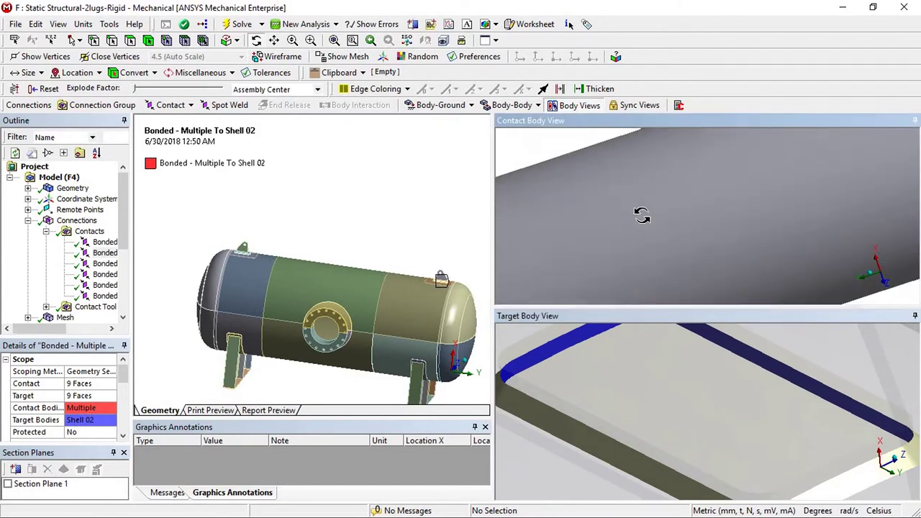
{"action": "scroll", "coordinate": [833, 211], "scroll_direction": "down", "scroll_amount": 4}
{"action": "scroll", "coordinate": [582, 212], "scroll_direction": "down", "scroll_amount": 2}
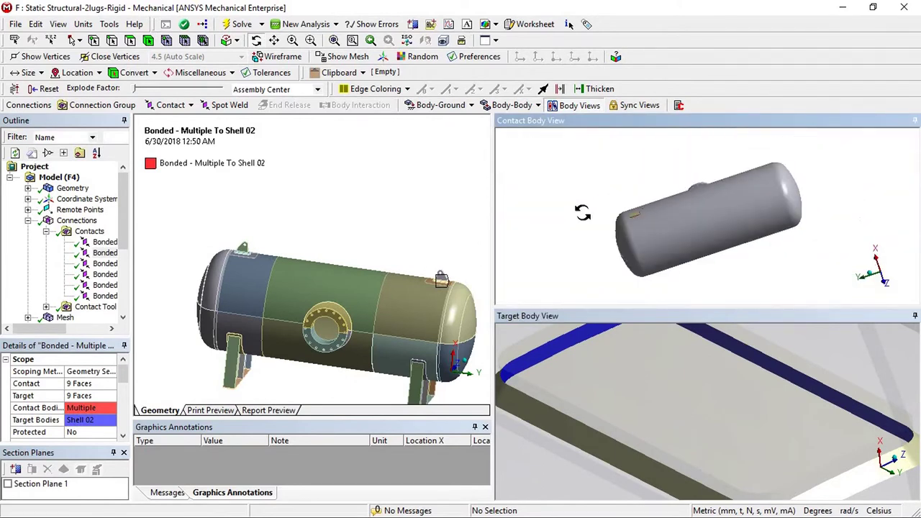
{"action": "scroll", "coordinate": [591, 206], "scroll_direction": "up", "scroll_amount": 4}
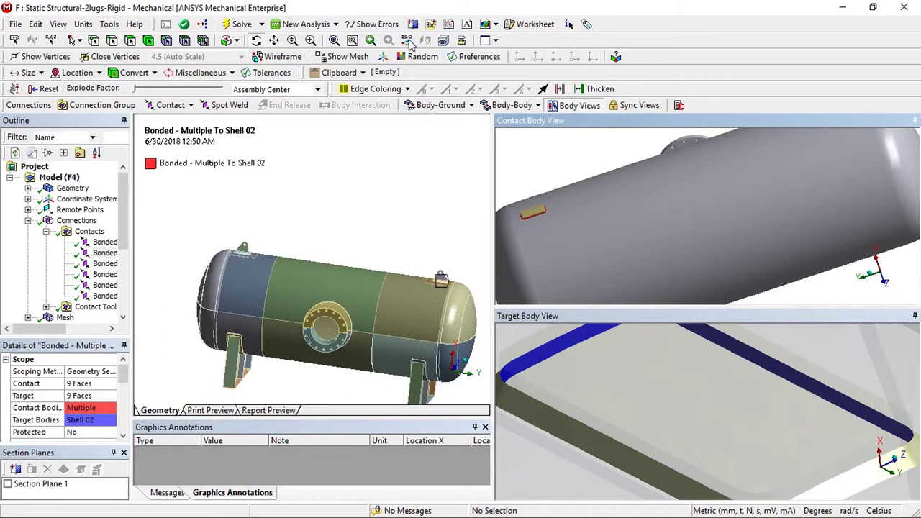
{"action": "mouse_move", "coordinate": [652, 216]}
{"action": "left_mouse_down"}
{"action": "mouse_move", "coordinate": [617, 240]}
{"action": "mouse_move", "coordinate": [613, 222]}
{"action": "mouse_move", "coordinate": [652, 220]}
{"action": "mouse_move", "coordinate": [642, 225]}
{"action": "left_mouse_up"}
{"action": "scroll", "coordinate": [589, 203], "scroll_direction": "down", "scroll_amount": 2}
{"action": "scroll", "coordinate": [567, 231], "scroll_direction": "up", "scroll_amount": 4}
{"action": "scroll", "coordinate": [644, 220], "scroll_direction": "up", "scroll_amount": 4}
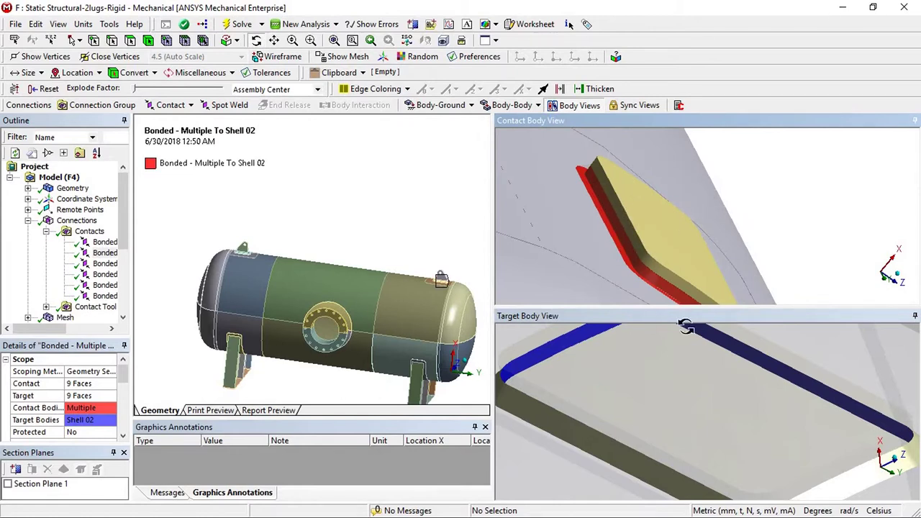
- Show the full base plate outline in both contact and target body views, and widen the outline for reading the contact names
{"action": "scroll", "coordinate": [747, 249], "scroll_direction": "down", "scroll_amount": 3}
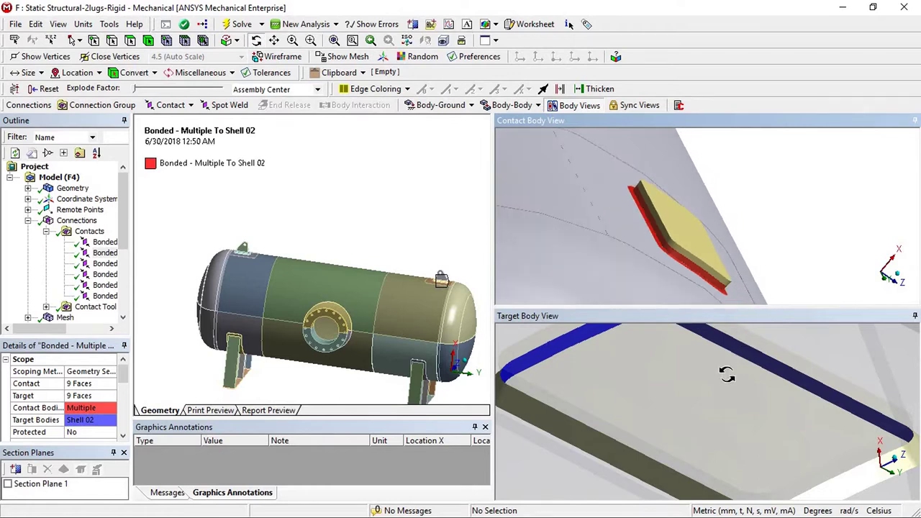
{"action": "scroll", "coordinate": [745, 342], "scroll_direction": "down", "scroll_amount": 4}
{"action": "left_click_drag", "start_coordinate": [129, 243], "coordinate": [165, 233]}
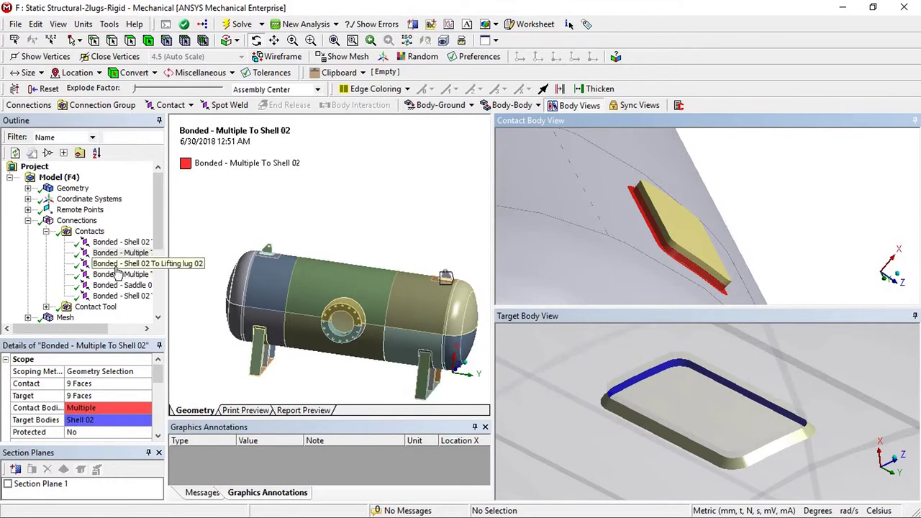
- Examine the second Bonded - Shell 02 To Lifting lug 02 contact and the second Bonded - Multiple To Shell 02 contact in the body views
{"action": "left_click", "coordinate": [117, 264]}
{"action": "left_click_drag", "start_coordinate": [600, 195], "coordinate": [730, 210]}
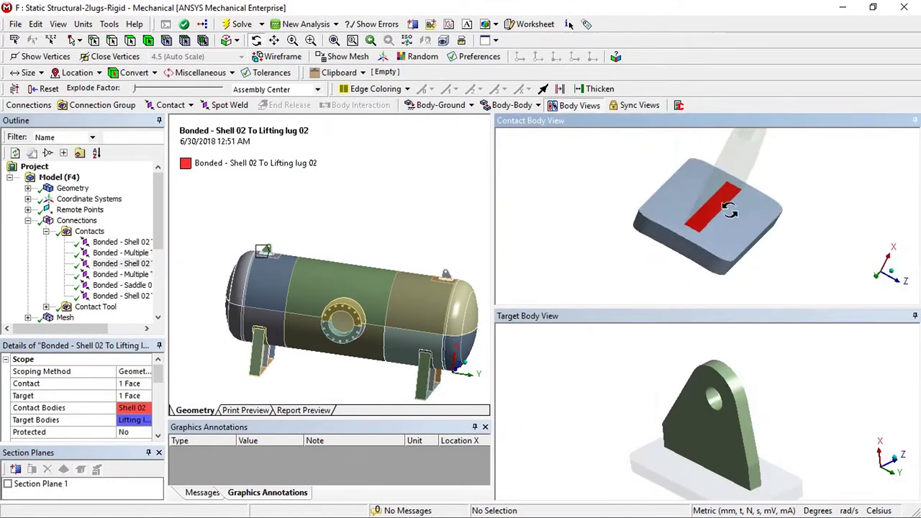
{"action": "left_click", "coordinate": [120, 274]}
{"action": "left_click_drag", "start_coordinate": [655, 402], "coordinate": [586, 416]}
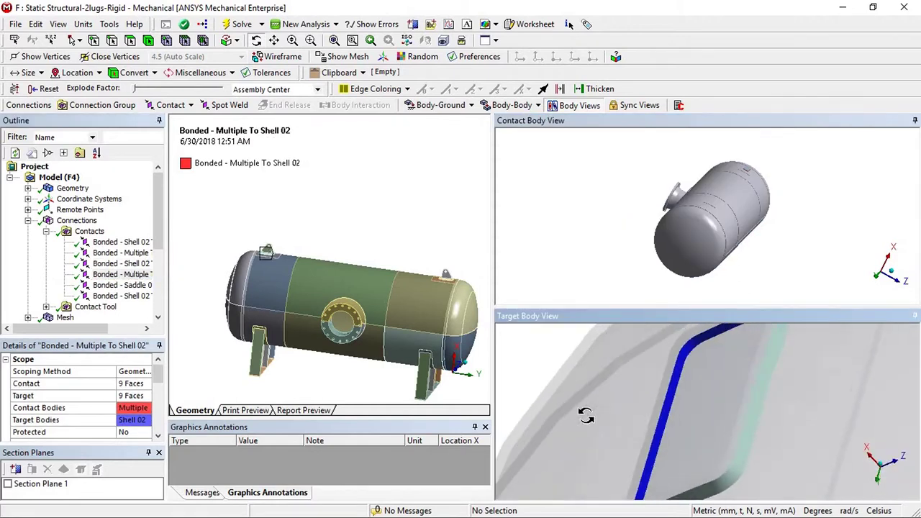
- Examine the contact and target faces of the Bonded - Saddle 01 02 To Shell 02 contact on the saddle and vessel shell
{"action": "left_click", "coordinate": [121, 285]}
{"action": "left_click_drag", "start_coordinate": [603, 260], "coordinate": [638, 189]}
{"action": "left_click_drag", "start_coordinate": [809, 208], "coordinate": [783, 206]}
{"action": "scroll", "coordinate": [786, 200], "scroll_direction": "down", "scroll_amount": 3}
{"action": "scroll", "coordinate": [788, 188], "scroll_direction": "up", "scroll_amount": 5}
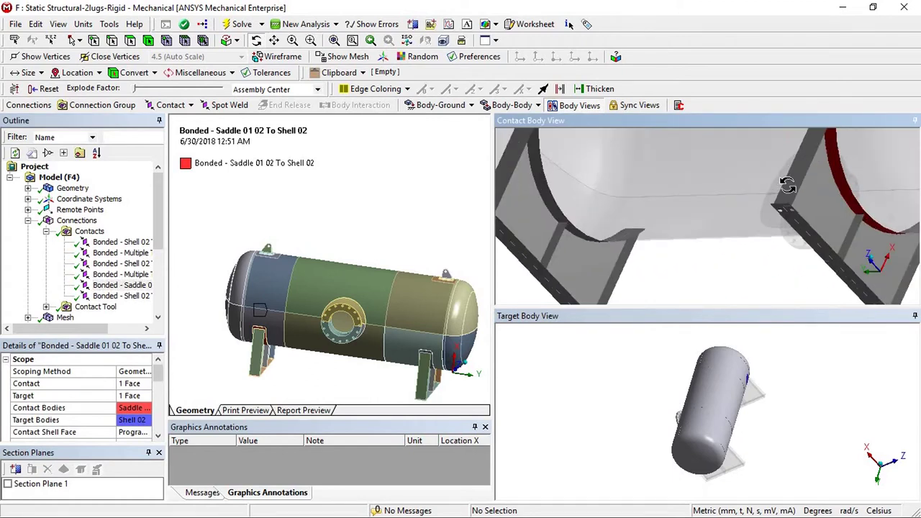
{"action": "left_click_drag", "start_coordinate": [781, 230], "coordinate": [724, 194]}
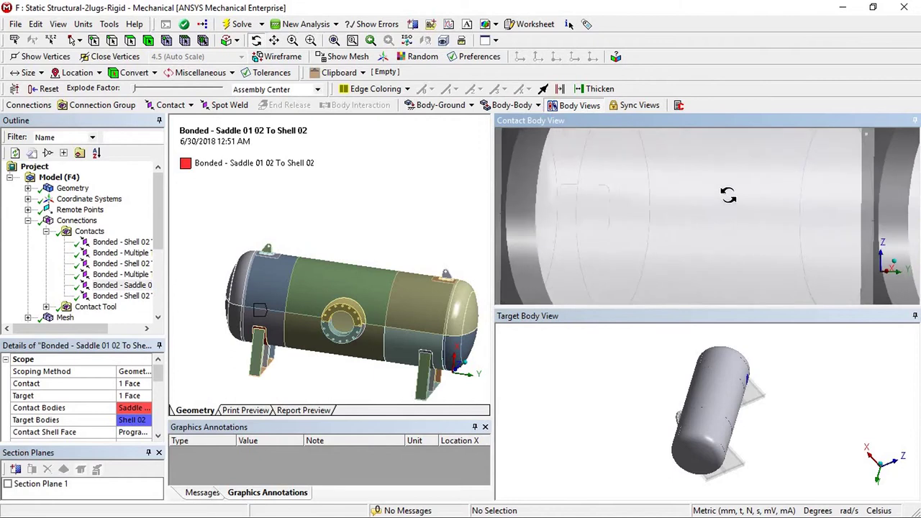
{"action": "left_click_drag", "start_coordinate": [716, 445], "coordinate": [722, 446]}
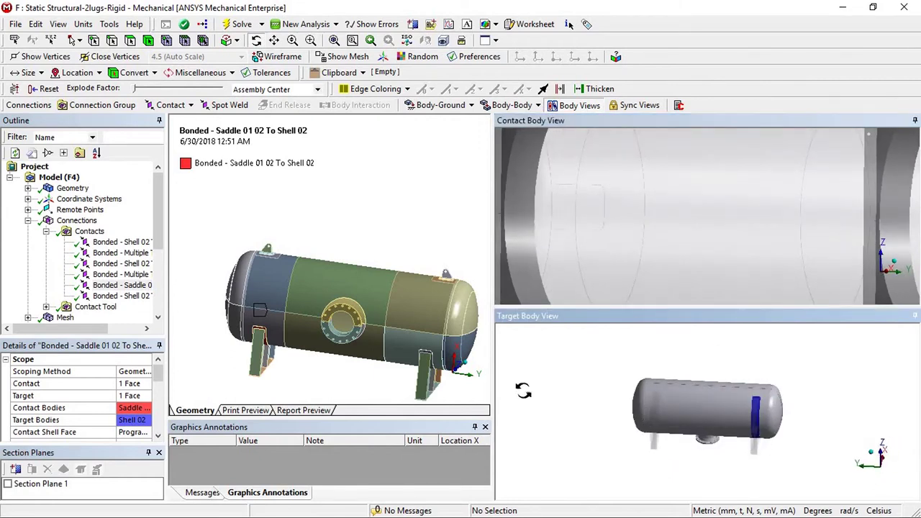
{"action": "scroll", "coordinate": [749, 415], "scroll_direction": "up", "scroll_amount": 5}
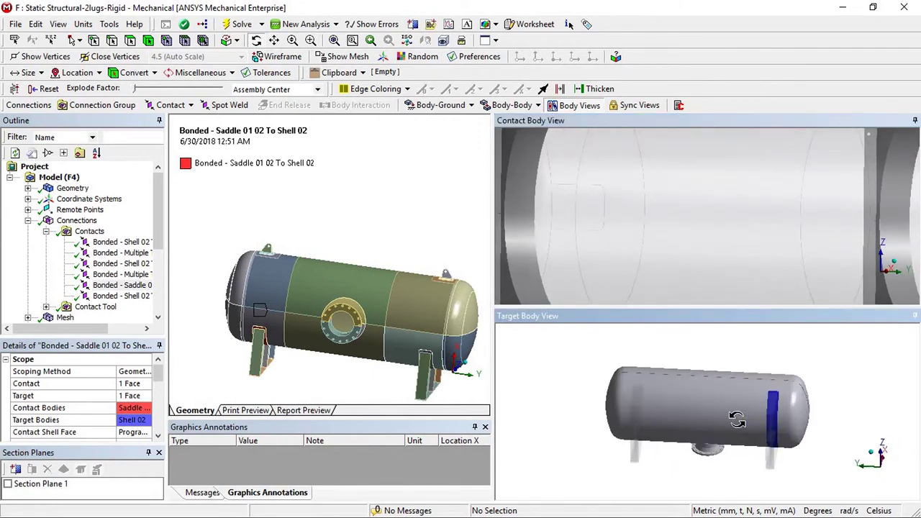
- Open the Bonded - Shell 02 To Saddle 01 02 contact and examine its saddle faces and the vessel around the lug and head
{"action": "left_click", "coordinate": [127, 298]}
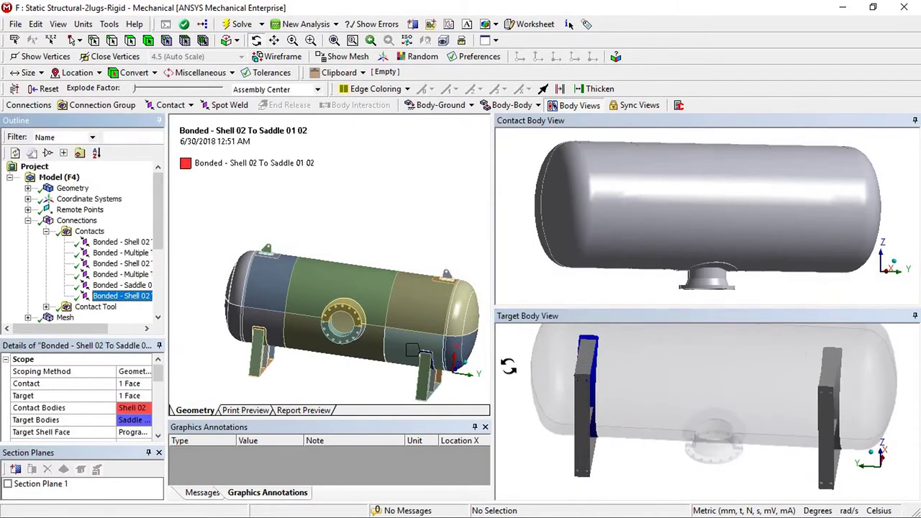
{"action": "scroll", "coordinate": [320, 263], "scroll_direction": "down", "scroll_amount": 2}
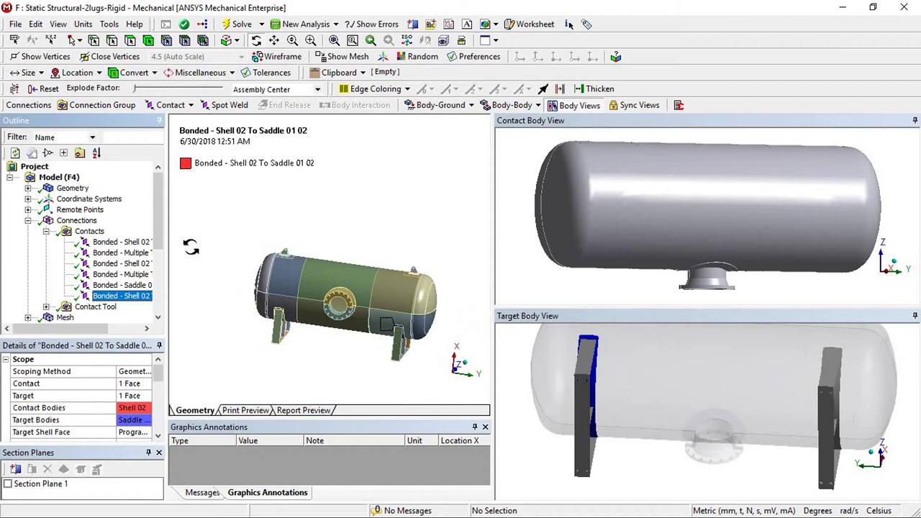
{"action": "scroll", "coordinate": [217, 256], "scroll_direction": "up", "scroll_amount": 5}
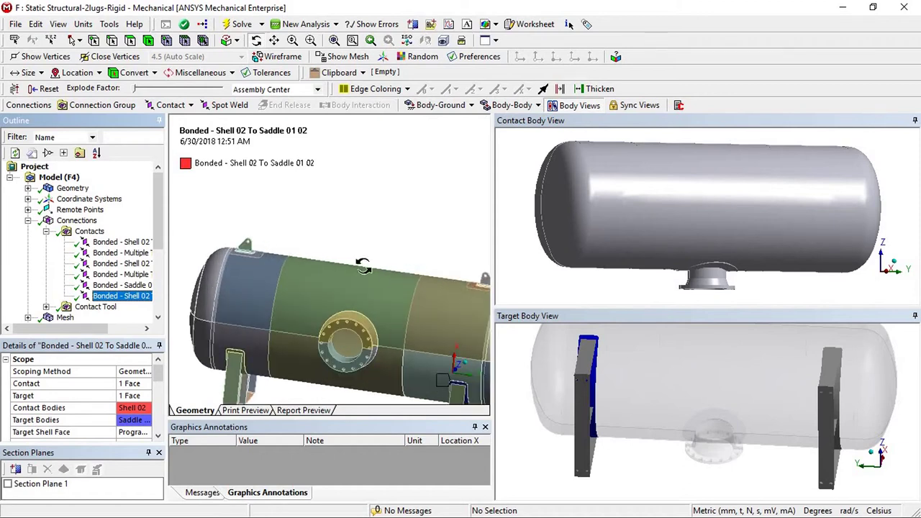
{"action": "scroll", "coordinate": [218, 255], "scroll_direction": "up", "scroll_amount": 3}
{"action": "left_click_drag", "start_coordinate": [419, 294], "coordinate": [481, 303]}
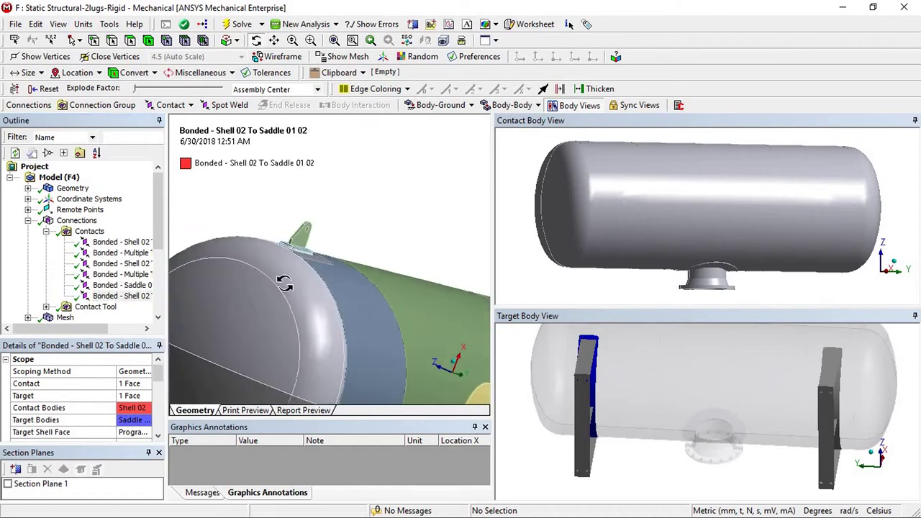
{"action": "scroll", "coordinate": [286, 281], "scroll_direction": "up", "scroll_amount": 3}
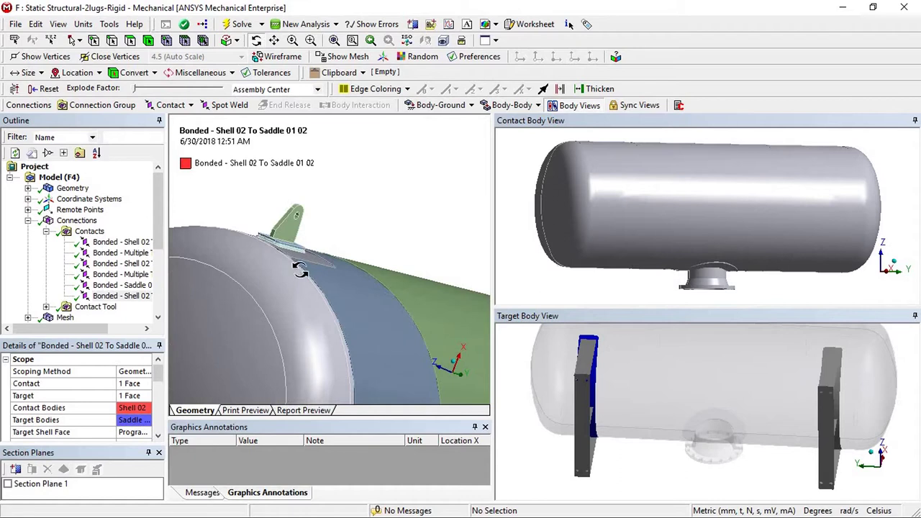
{"action": "scroll", "coordinate": [300, 270], "scroll_direction": "down", "scroll_amount": 4}
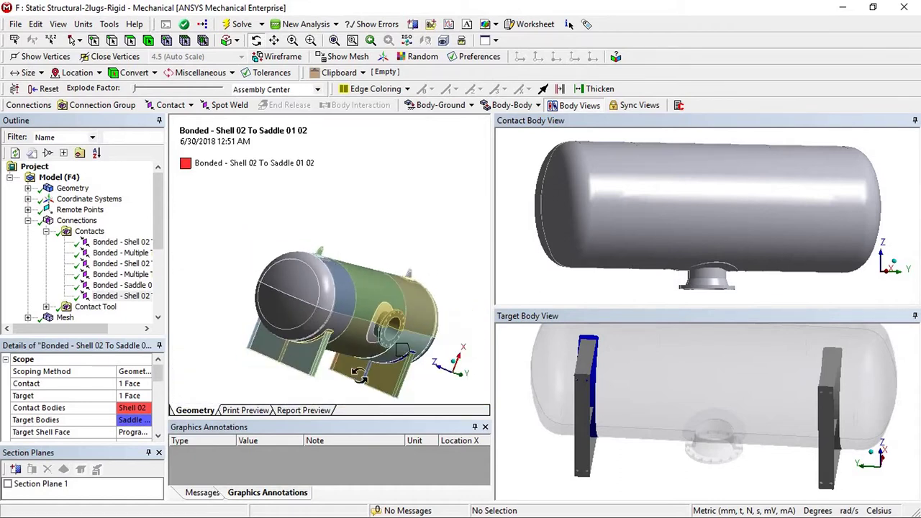
- Revisit the bonded lug, weld and saddle contacts one after another in the contact and target body views
{"action": "left_click", "coordinate": [119, 242]}
{"action": "left_click", "coordinate": [119, 252]}
{"action": "left_click", "coordinate": [119, 263]}
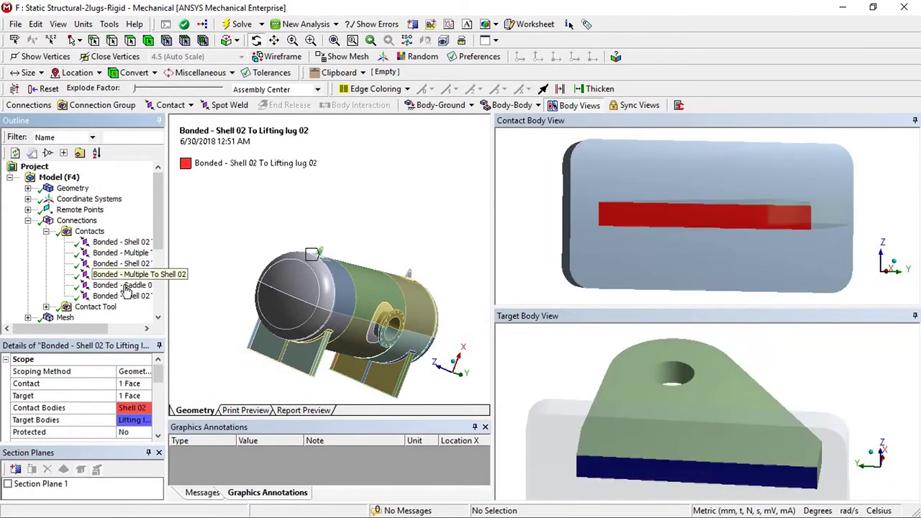
{"action": "left_click", "coordinate": [119, 286]}
- Collapse the Contacts group, narrow the outline and show the vessel's lug side in the main view
{"action": "left_click", "coordinate": [46, 231]}
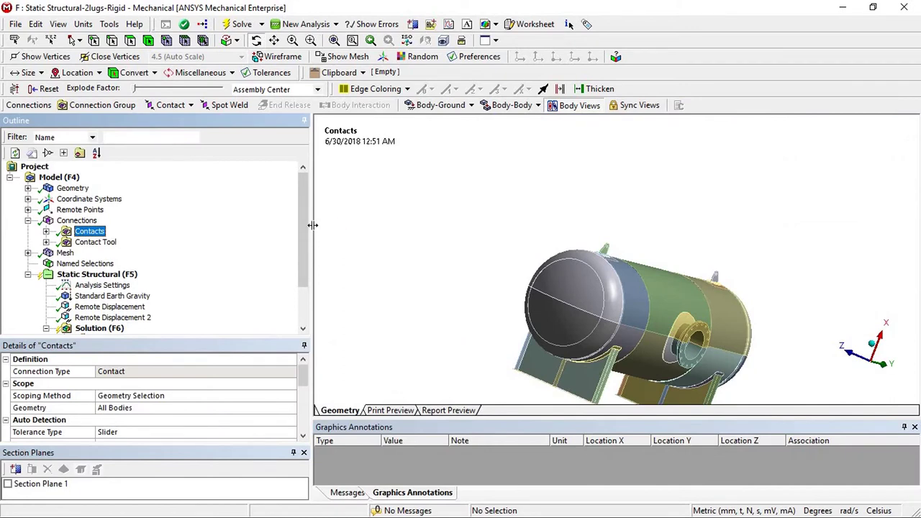
{"action": "left_click_drag", "start_coordinate": [279, 225], "coordinate": [278, 226]}
{"action": "middle_click_drag", "start_coordinate": [635, 301], "coordinate": [457, 294]}
{"action": "scroll", "coordinate": [460, 290], "scroll_direction": "down", "scroll_amount": 3}
{"action": "scroll", "coordinate": [487, 255], "scroll_direction": "up", "scroll_amount": 6}
{"action": "middle_click_drag", "start_coordinate": [517, 249], "coordinate": [588, 226]}
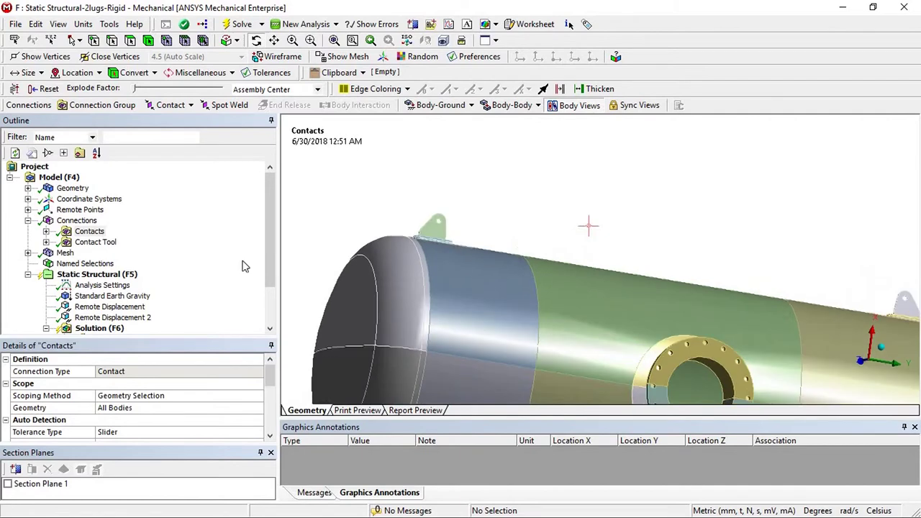
- Expand the Mesh branch and display the mesh over the entire vessel
{"action": "left_click", "coordinate": [27, 252]}
{"action": "left_click", "coordinate": [65, 199]}
{"action": "middle_click_drag", "start_coordinate": [569, 311], "coordinate": [545, 343]}
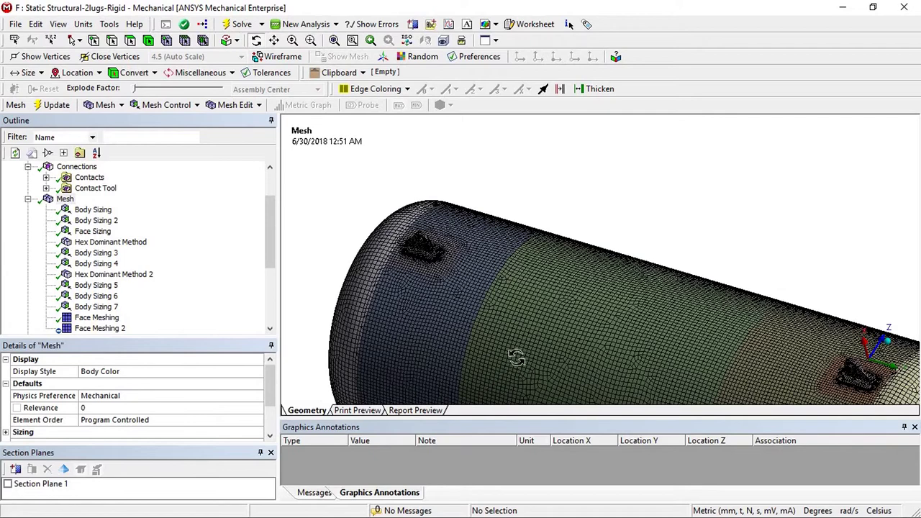
{"action": "middle_click_drag", "start_coordinate": [583, 256], "coordinate": [535, 278]}
{"action": "scroll", "coordinate": [600, 296], "scroll_direction": "down", "scroll_amount": 5}
{"action": "scroll", "coordinate": [535, 273], "scroll_direction": "down", "scroll_amount": 3}
{"action": "scroll", "coordinate": [531, 277], "scroll_direction": "up", "scroll_amount": 8}
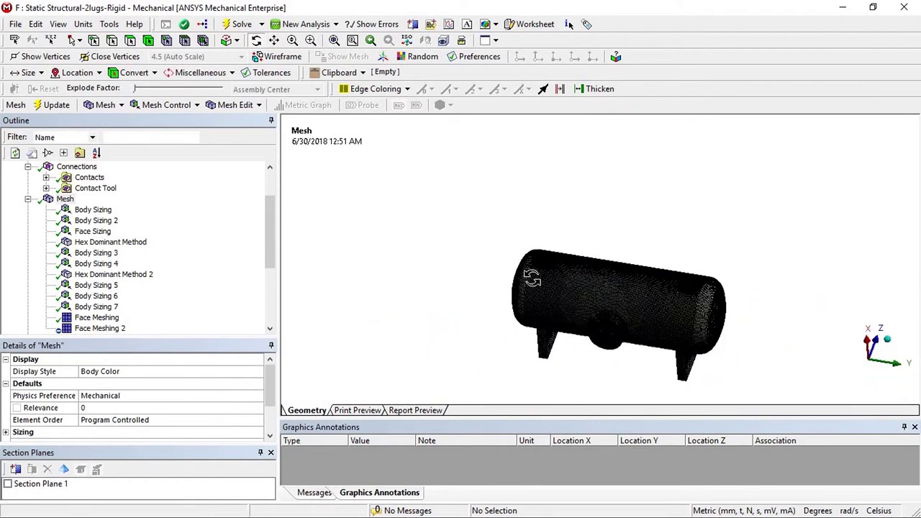
- Examine the shell mesh on the dished head and the adjoining cylindrical sections near the lug
{"action": "scroll", "coordinate": [545, 235], "scroll_direction": "up", "scroll_amount": 2}
{"action": "middle_click_drag", "start_coordinate": [553, 238], "coordinate": [487, 275]}
{"action": "middle_click_drag", "start_coordinate": [603, 246], "coordinate": [749, 187], "text": "ctrl"}
{"action": "scroll", "coordinate": [607, 203], "scroll_direction": "up", "scroll_amount": 5}
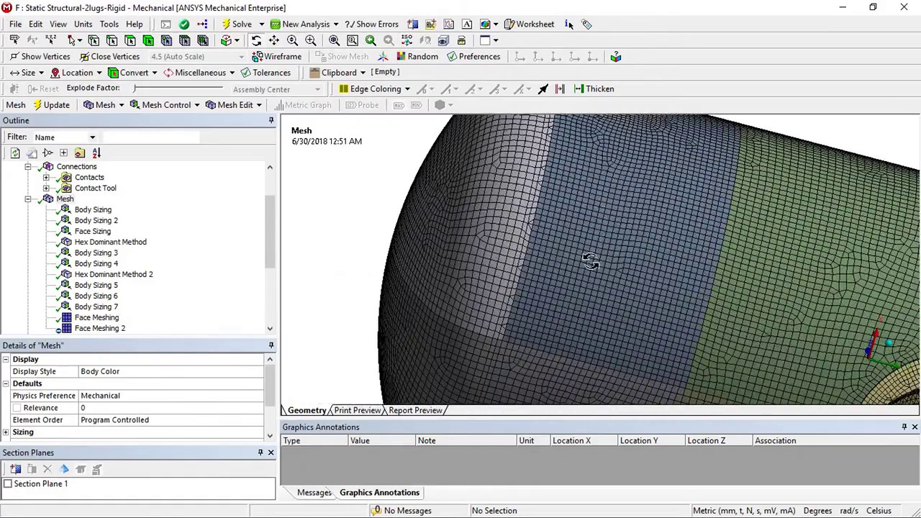
{"action": "scroll", "coordinate": [550, 302], "scroll_direction": "down", "scroll_amount": 5}
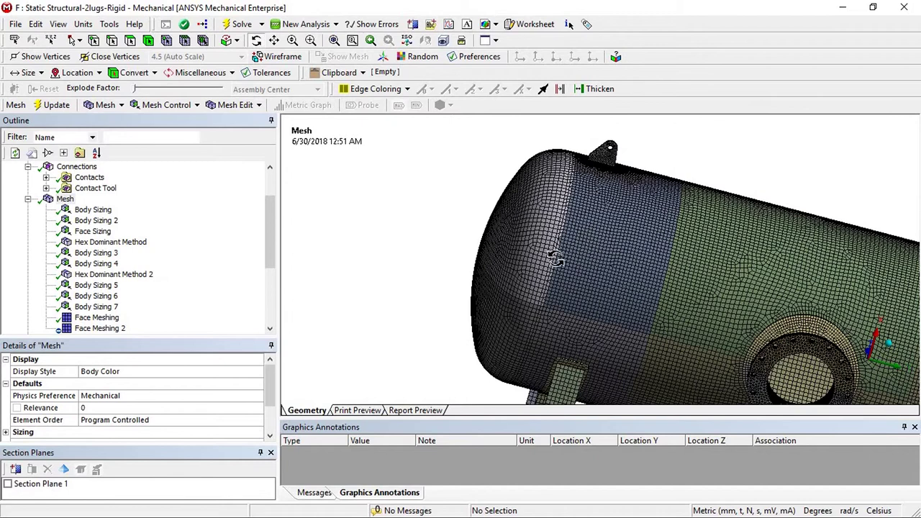
{"action": "scroll", "coordinate": [620, 232], "scroll_direction": "up", "scroll_amount": 3}
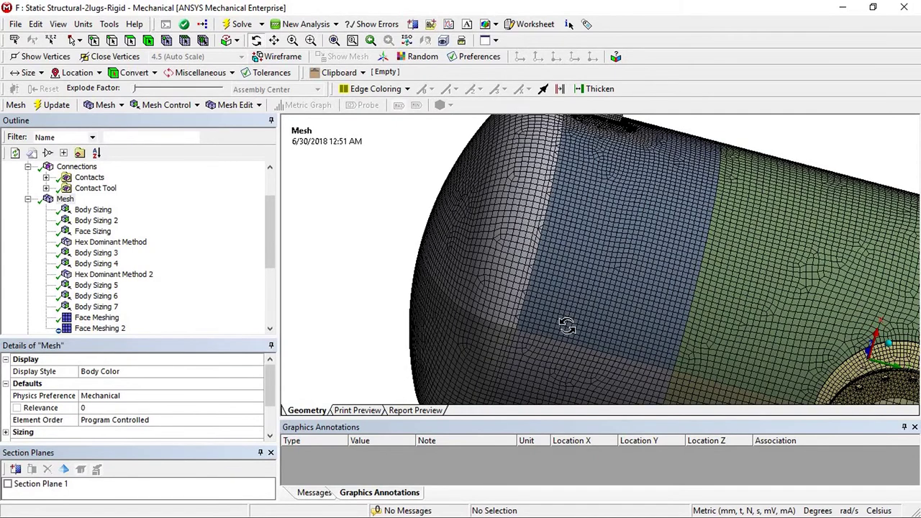
{"action": "scroll", "coordinate": [567, 326], "scroll_direction": "down", "scroll_amount": 2}
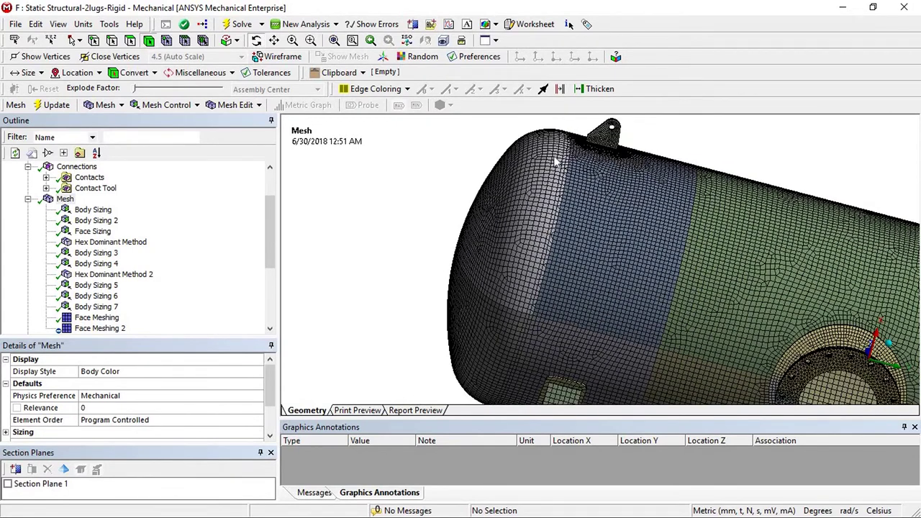
- Select the upper shell section beneath the lug next to the dished head, and return to view rotation
{"action": "left_click", "coordinate": [545, 241]}
{"action": "left_click", "coordinate": [654, 153]}
{"action": "scroll", "coordinate": [654, 152], "scroll_direction": "up", "scroll_amount": 2}
{"action": "scroll", "coordinate": [635, 183], "scroll_direction": "down", "scroll_amount": 2}
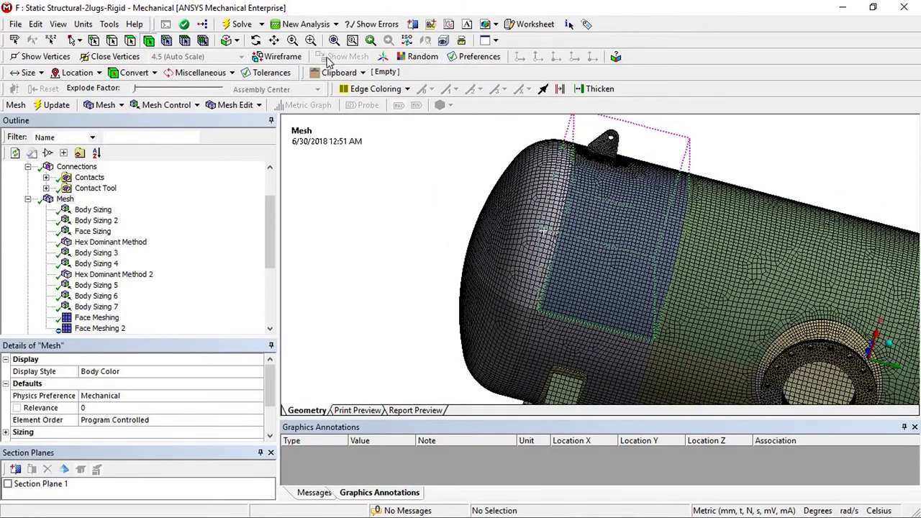
{"action": "left_click", "coordinate": [256, 40]}
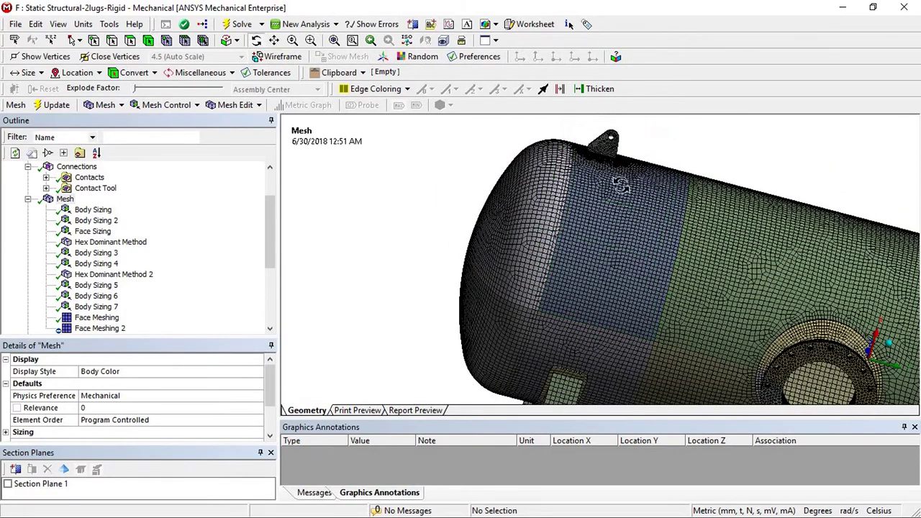
- Examine the refined mesh of the lifting lug, its base plate, the weld and the surrounding shell up close
{"action": "left_click_drag", "start_coordinate": [621, 185], "coordinate": [580, 243]}
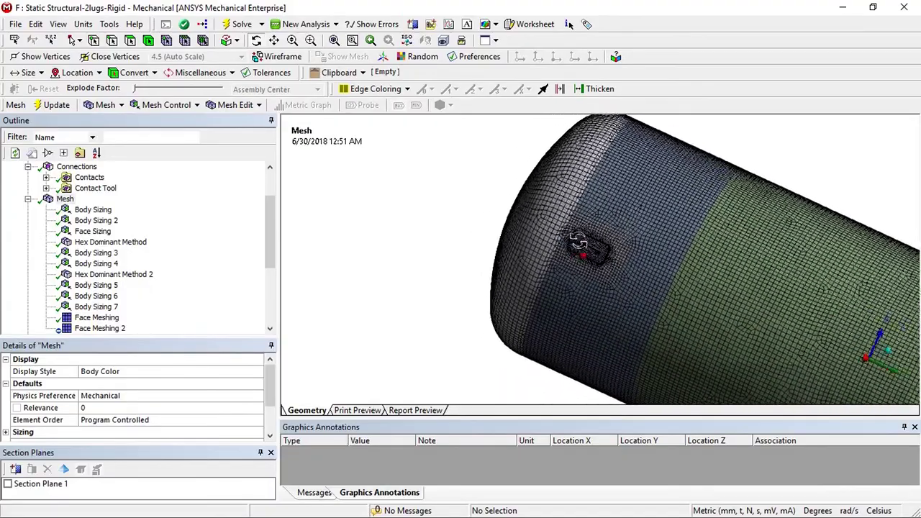
{"action": "scroll", "coordinate": [630, 250], "scroll_direction": "up", "scroll_amount": 6}
{"action": "left_click_drag", "start_coordinate": [635, 253], "coordinate": [742, 196]}
{"action": "scroll", "coordinate": [689, 271], "scroll_direction": "up", "scroll_amount": 5}
{"action": "left_click_drag", "start_coordinate": [689, 272], "coordinate": [697, 219]}
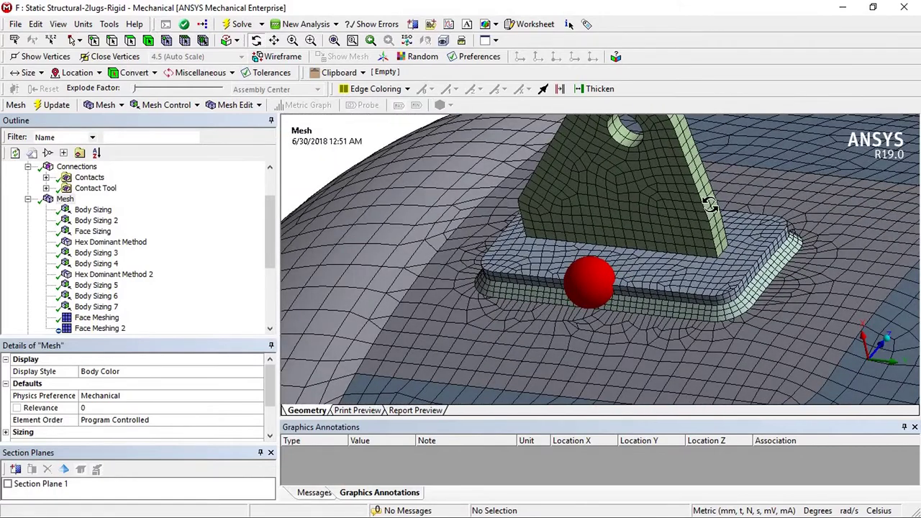
{"action": "mouse_move", "coordinate": [735, 245]}
{"action": "left_mouse_down"}
{"action": "mouse_move", "coordinate": [736, 234]}
{"action": "mouse_move", "coordinate": [738, 242]}
{"action": "left_mouse_up"}
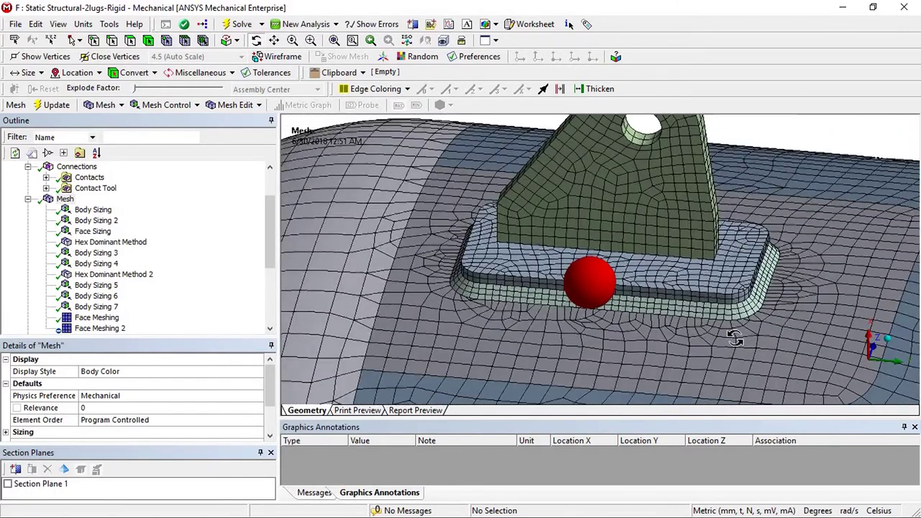
{"action": "scroll", "coordinate": [735, 338], "scroll_direction": "up", "scroll_amount": 4}
{"action": "scroll", "coordinate": [559, 283], "scroll_direction": "down", "scroll_amount": 4}
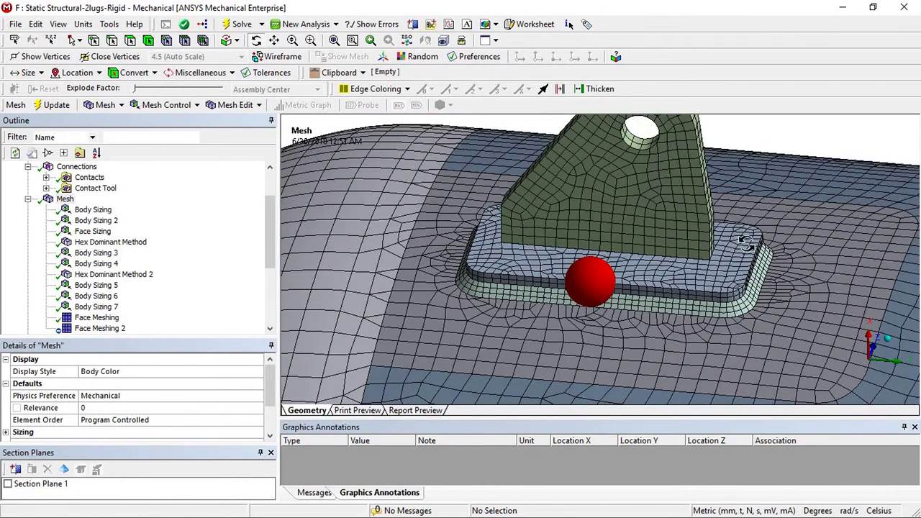
{"action": "left_click_drag", "start_coordinate": [490, 262], "coordinate": [615, 228]}
{"action": "scroll", "coordinate": [614, 229], "scroll_direction": "down", "scroll_amount": 6}
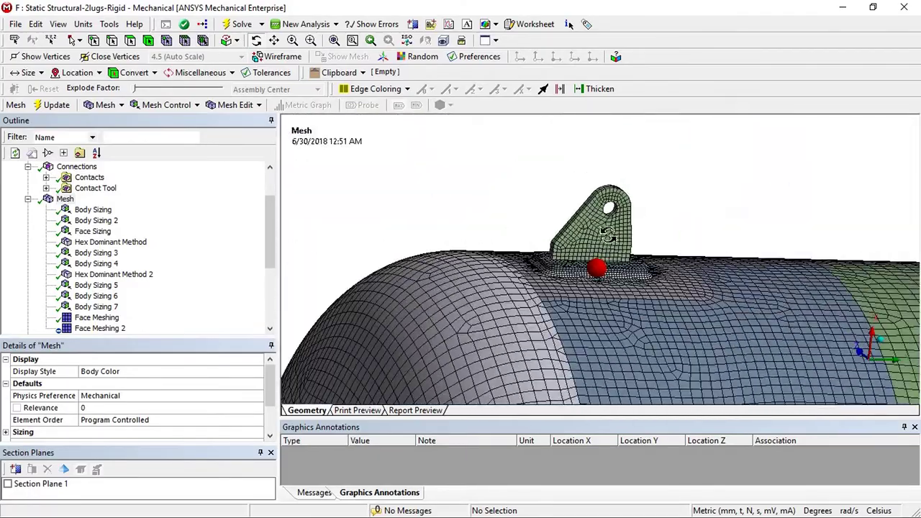
- Review the Body Sizing element size on the lug bodies, plus the Body Sizing 2 and Face Sizing controls
{"action": "left_click", "coordinate": [100, 211]}
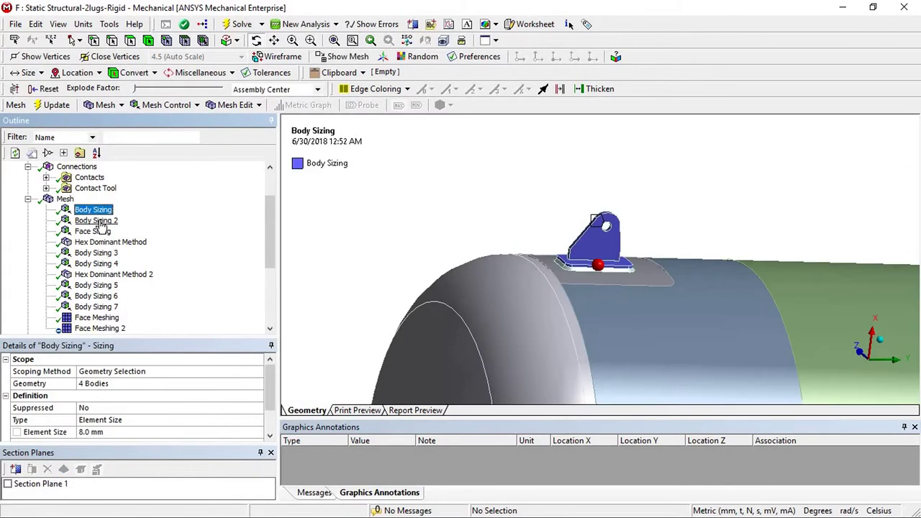
{"action": "left_click", "coordinate": [97, 433]}
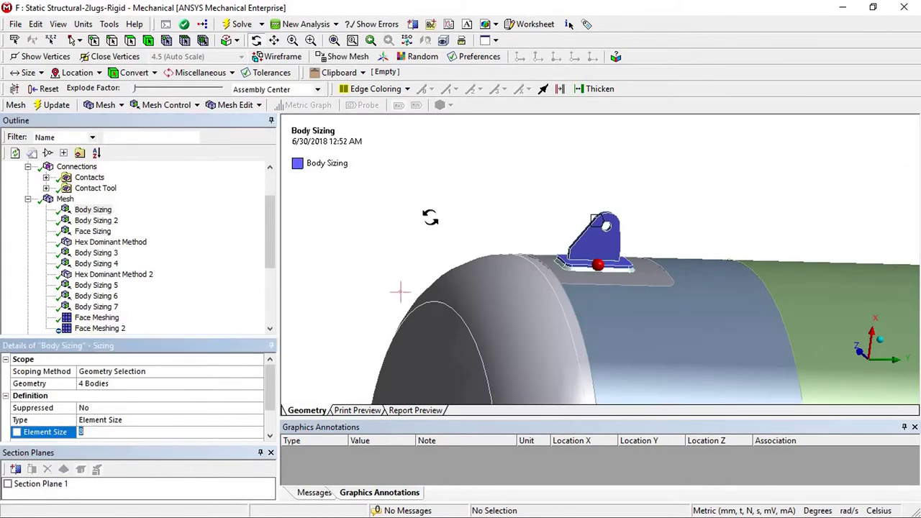
{"action": "left_click", "coordinate": [97, 220]}
{"action": "middle_click_drag", "start_coordinate": [588, 317], "coordinate": [500, 273]}
{"action": "left_click", "coordinate": [92, 231]}
- Review the Face Meshing control on the base plate and weld faces, and the Face Meshing 2 control
{"action": "left_click", "coordinate": [96, 319]}
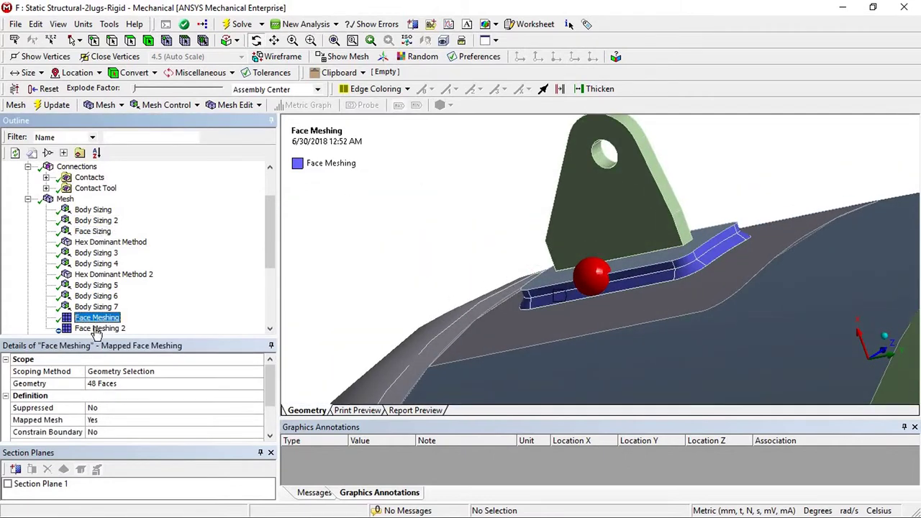
{"action": "middle_click_drag", "start_coordinate": [669, 278], "coordinate": [540, 288]}
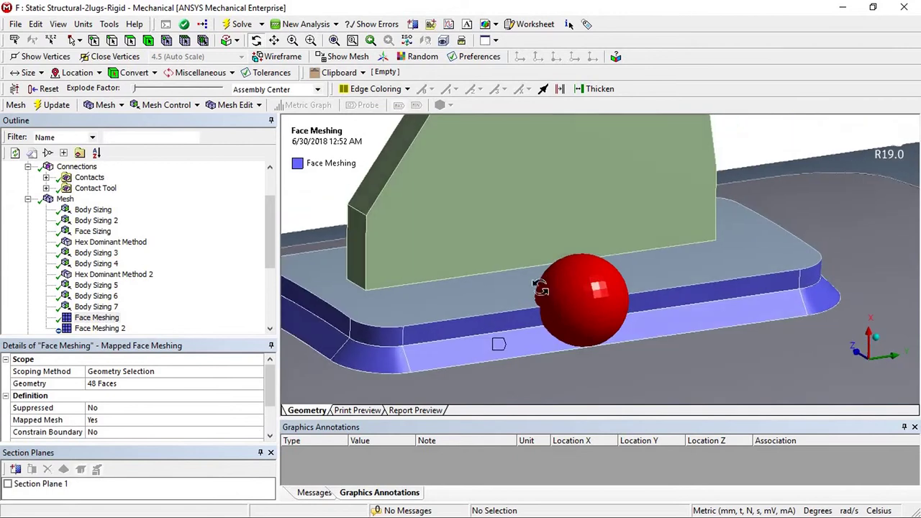
{"action": "left_click", "coordinate": [93, 328]}
{"action": "scroll", "coordinate": [532, 313], "scroll_direction": "down", "scroll_amount": 5}
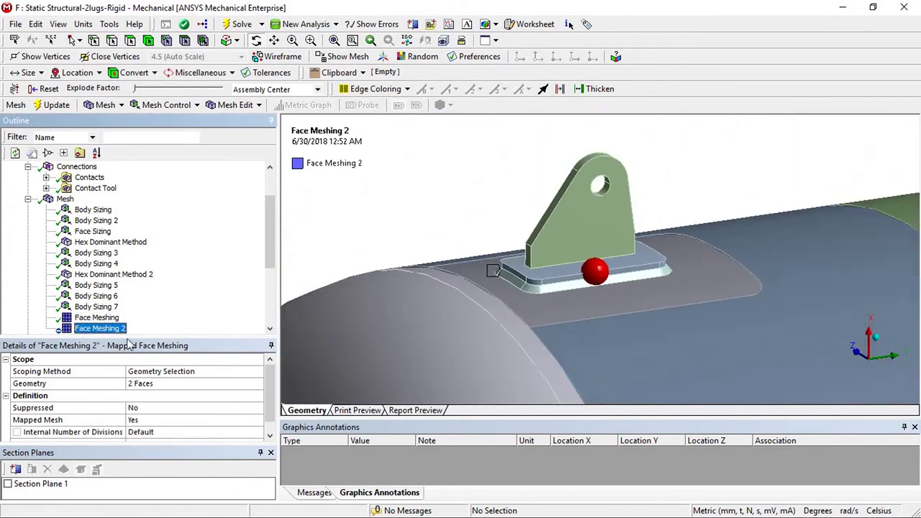
- Collapse the Mesh branch and display the overall mesh with the Static Structural items in the outline
{"action": "mouse_move", "coordinate": [272, 241]}
{"action": "left_mouse_down"}
{"action": "mouse_move", "coordinate": [280, 264]}
{"action": "mouse_move", "coordinate": [274, 247]}
{"action": "left_mouse_up"}
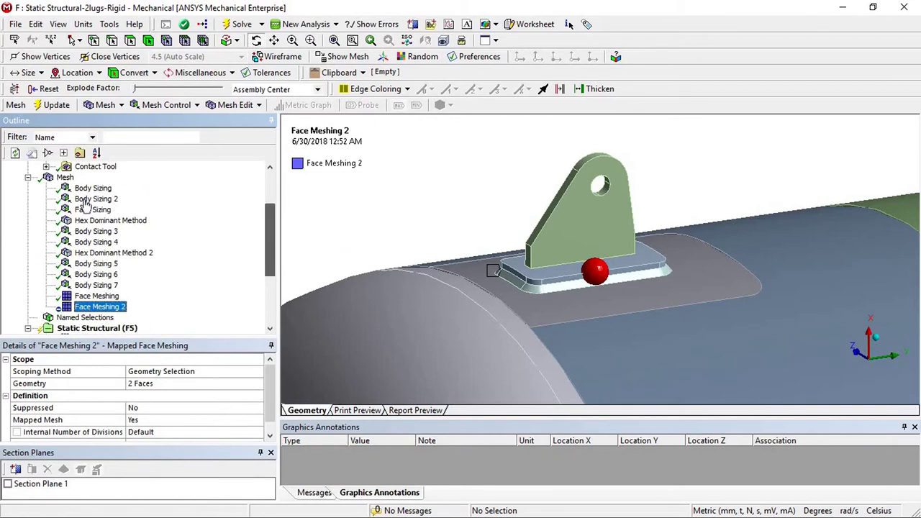
{"action": "left_click", "coordinate": [30, 177]}
{"action": "double_click", "coordinate": [48, 177]}
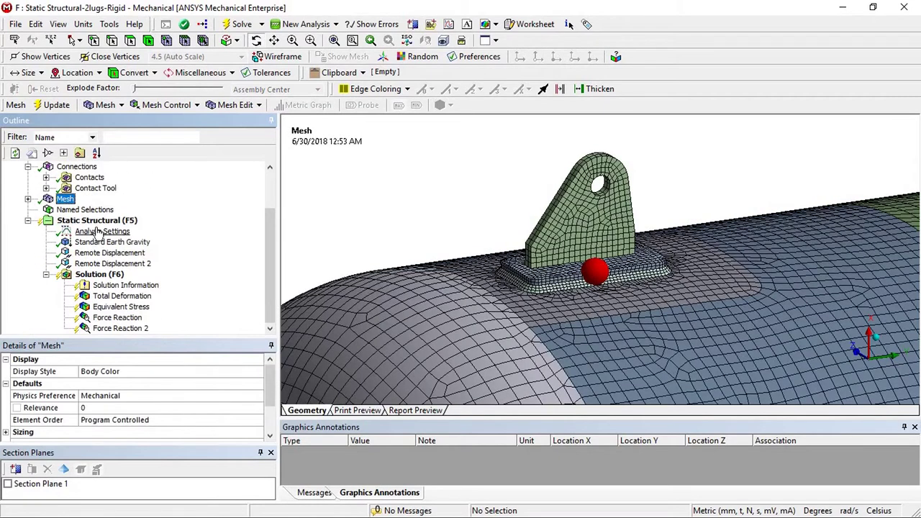
- Fit the whole vessel in the view, expand the Geometry branch and examine the full geometry from the other end
{"action": "left_click_drag", "start_coordinate": [272, 216], "coordinate": [283, 201]}
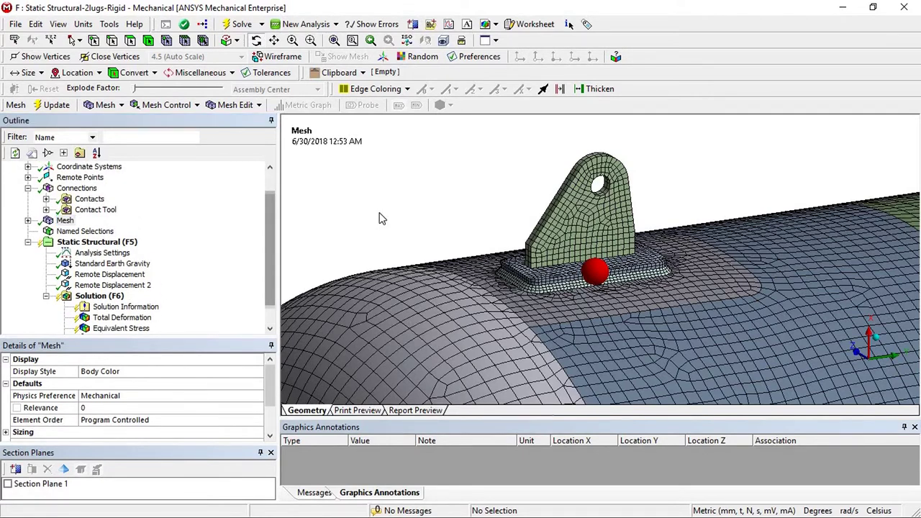
{"action": "right_click", "coordinate": [383, 219]}
{"action": "left_click", "coordinate": [367, 373]}
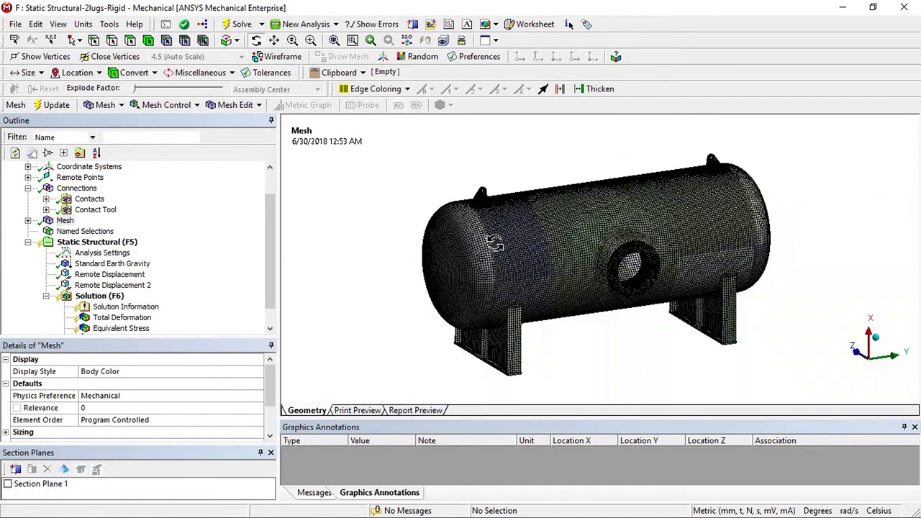
{"action": "left_click_drag", "start_coordinate": [524, 237], "coordinate": [461, 242]}
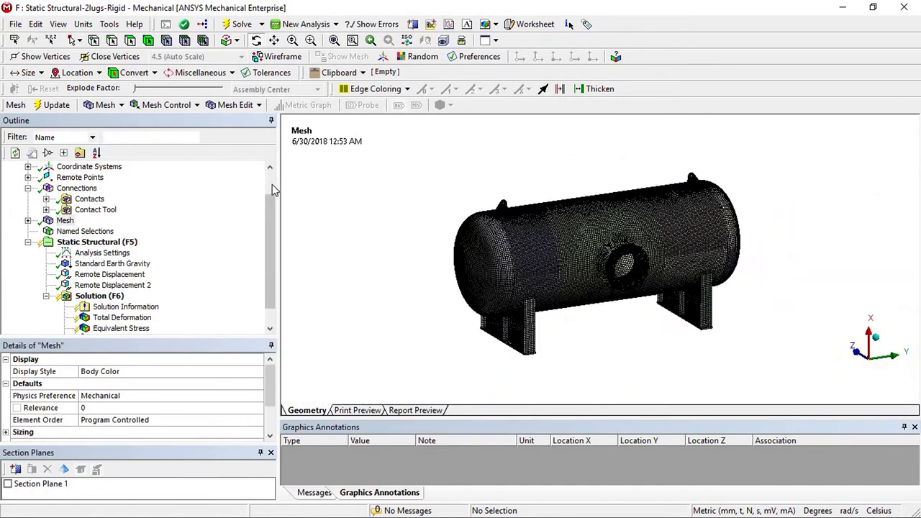
{"action": "scroll", "coordinate": [273, 187], "scroll_direction": "up", "scroll_amount": 1}
{"action": "left_click", "coordinate": [72, 188]}
{"action": "left_click", "coordinate": [28, 189]}
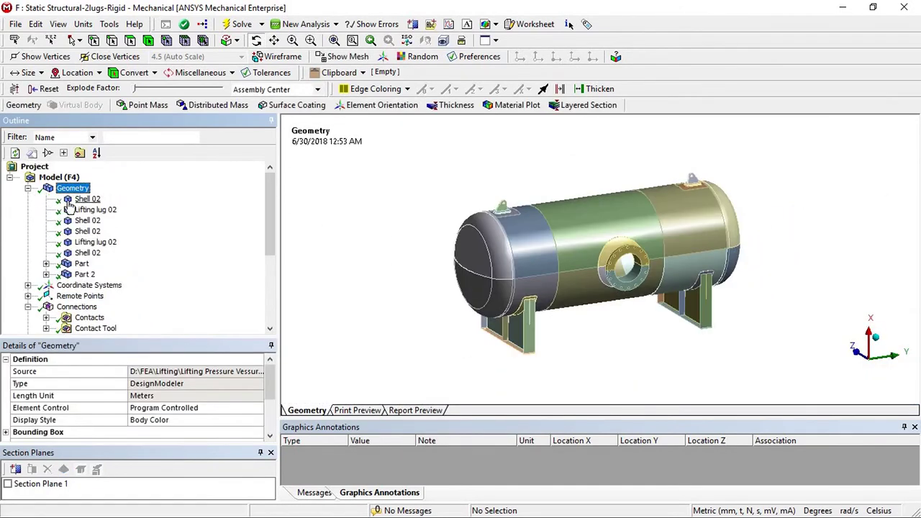
{"action": "left_click", "coordinate": [59, 177]}
{"action": "left_click", "coordinate": [72, 188]}
{"action": "left_click_drag", "start_coordinate": [597, 334], "coordinate": [520, 270]}
{"action": "scroll", "coordinate": [519, 267], "scroll_direction": "up", "scroll_amount": 1}
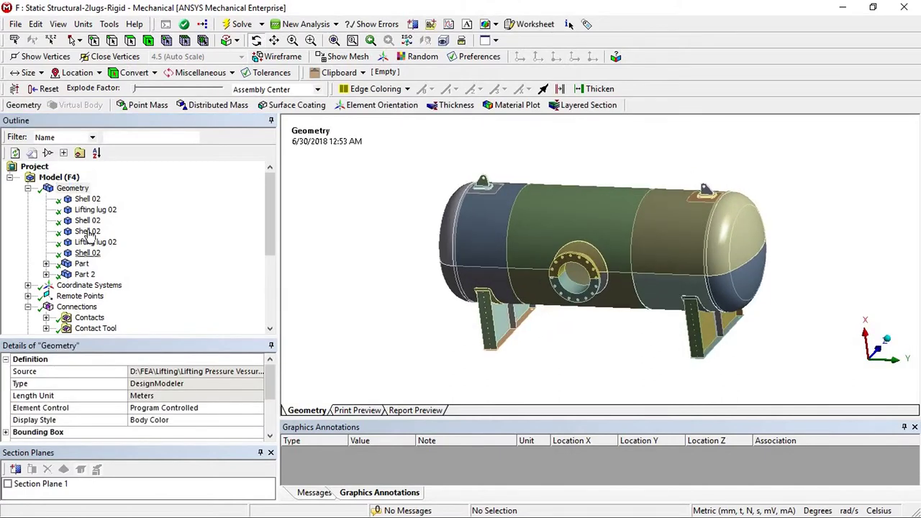
- Highlight all the bodies under Geometry, and review the material assignment options of the vessel shell Part 2
{"action": "left_click", "coordinate": [87, 199]}
{"action": "left_click", "coordinate": [84, 275], "text": "shift"}
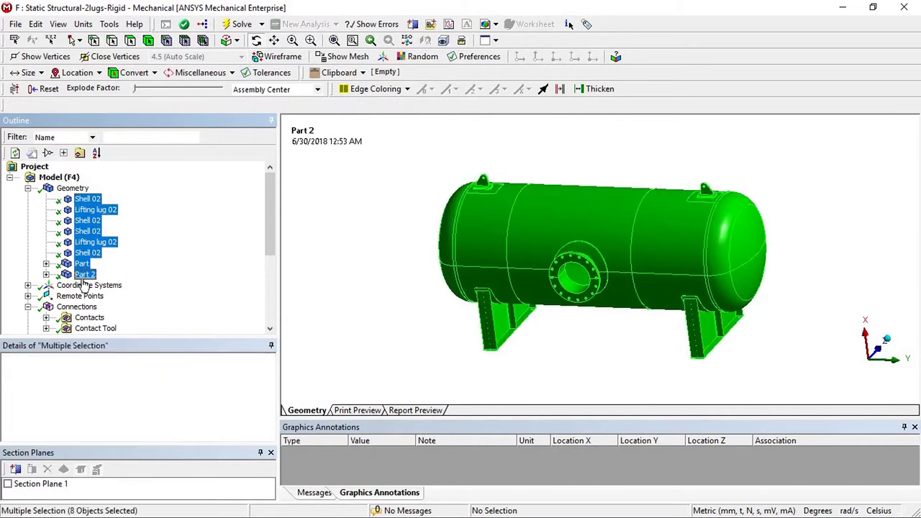
{"action": "left_click", "coordinate": [84, 275]}
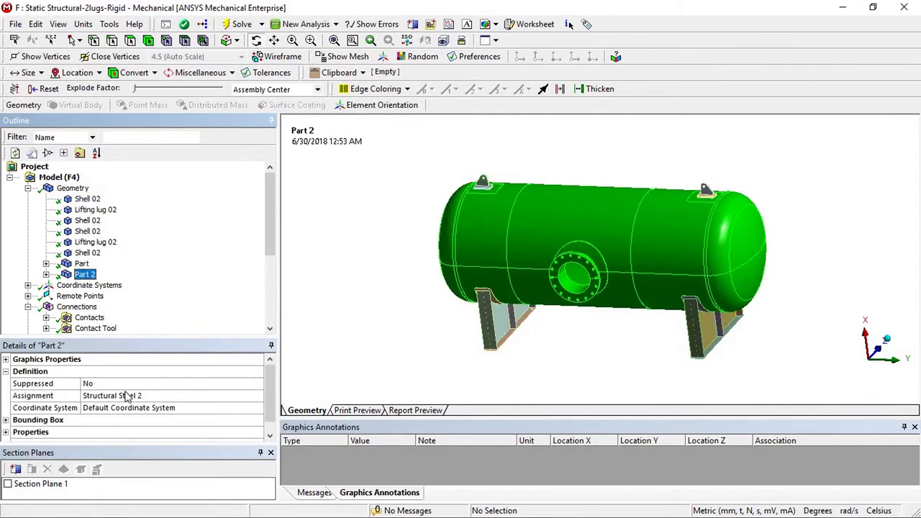
{"action": "left_click", "coordinate": [147, 399]}
{"action": "left_click", "coordinate": [258, 397]}
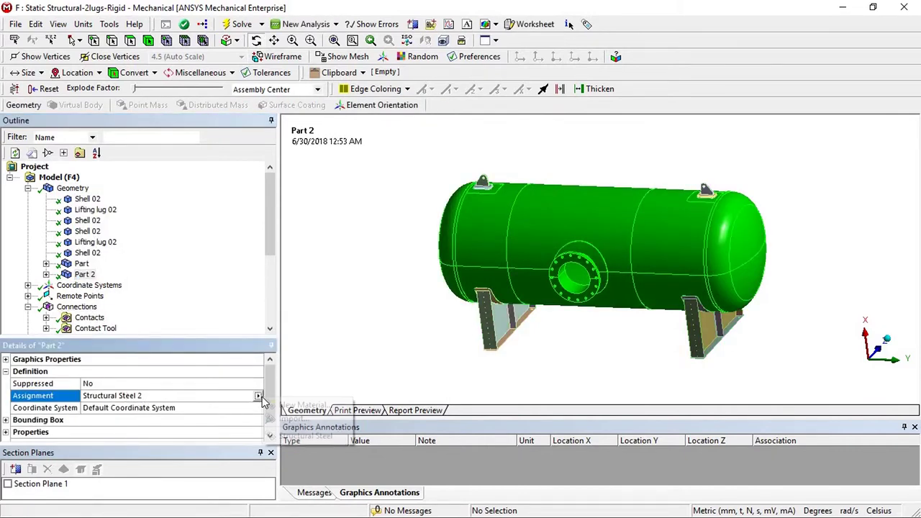
{"action": "left_click", "coordinate": [326, 264]}
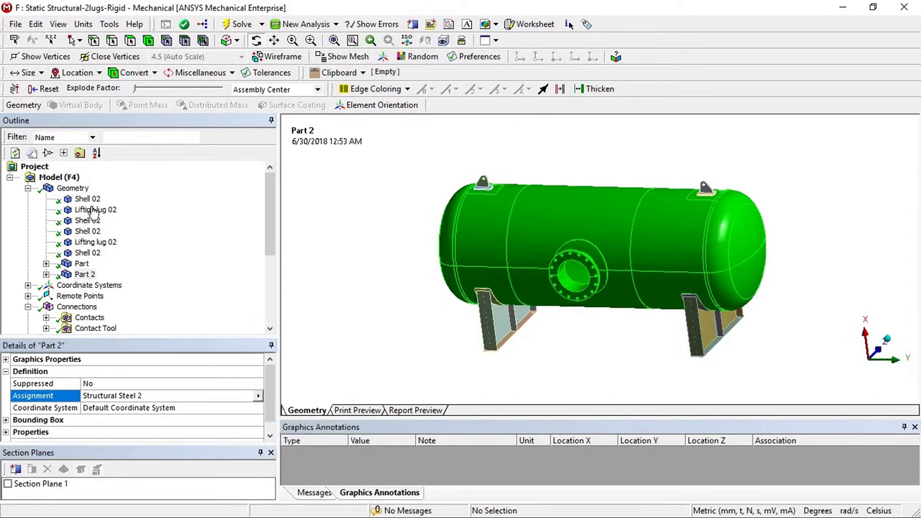
- Review the material assignment of the support legs Part, and step through the lug and shell bodies listed above it
{"action": "left_click", "coordinate": [81, 265]}
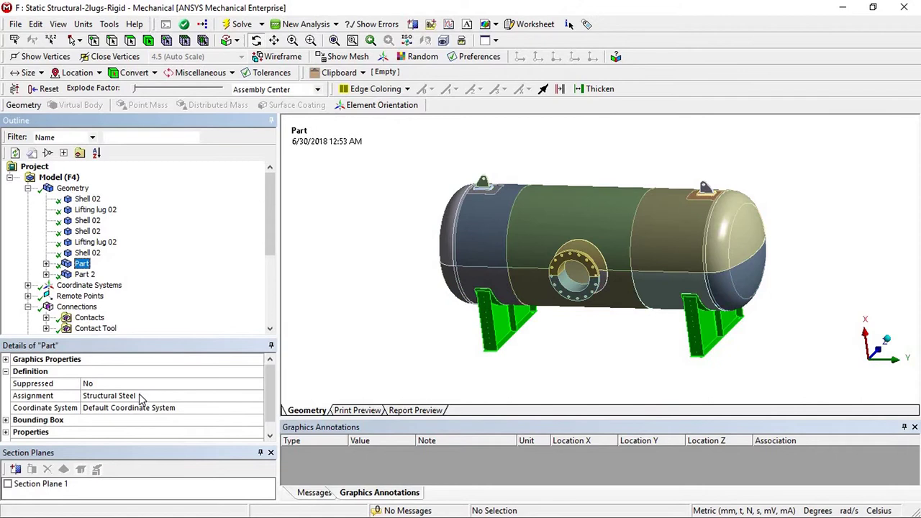
{"action": "key", "text": "Up"}
{"action": "key", "text": "Up"}
{"action": "key", "text": "Up"}
{"action": "key", "text": "Up"}
{"action": "key", "text": "Up"}
{"action": "key", "text": "Up"}
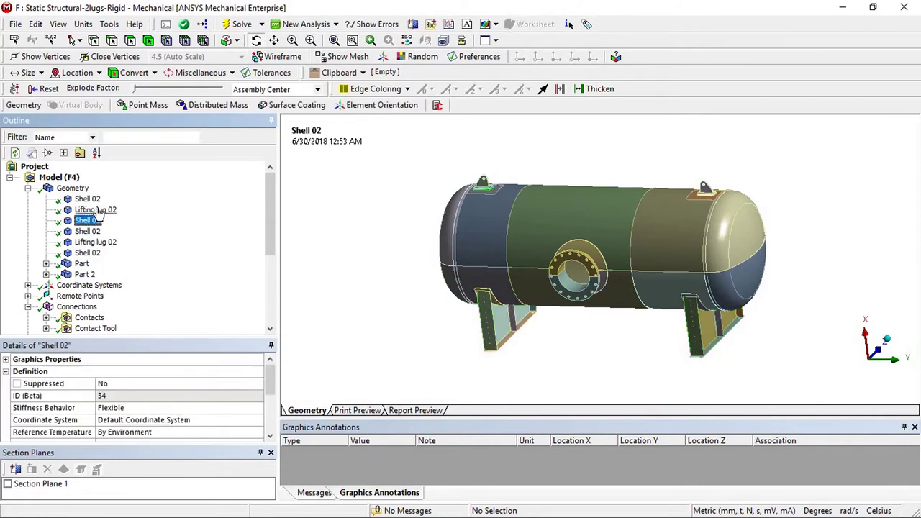
- Expand the properties of the overall Geometry and check the model's total mass
{"action": "left_click", "coordinate": [74, 189]}
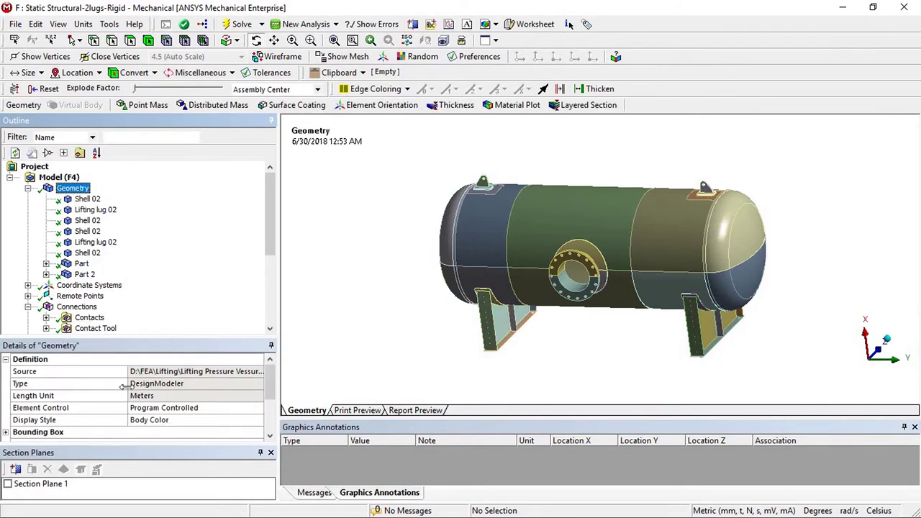
{"action": "scroll", "coordinate": [130, 408], "scroll_direction": "down", "scroll_amount": 2}
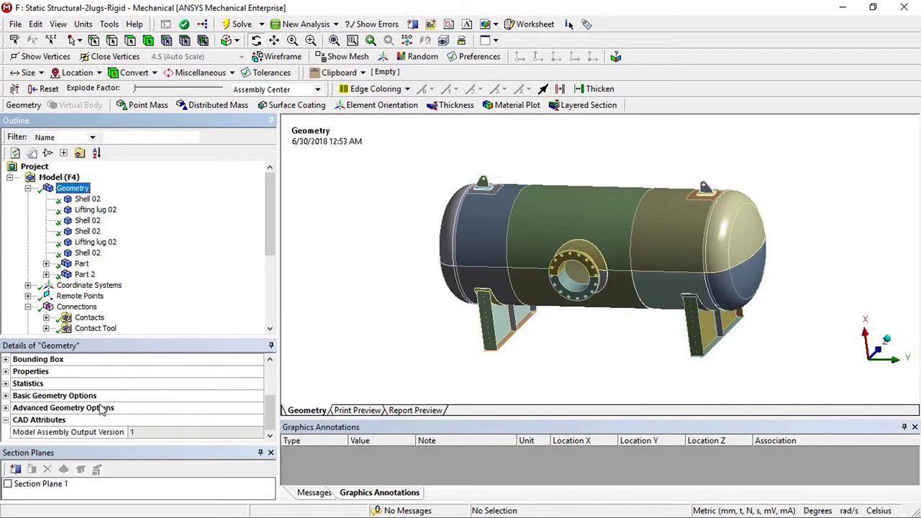
{"action": "left_click", "coordinate": [6, 372]}
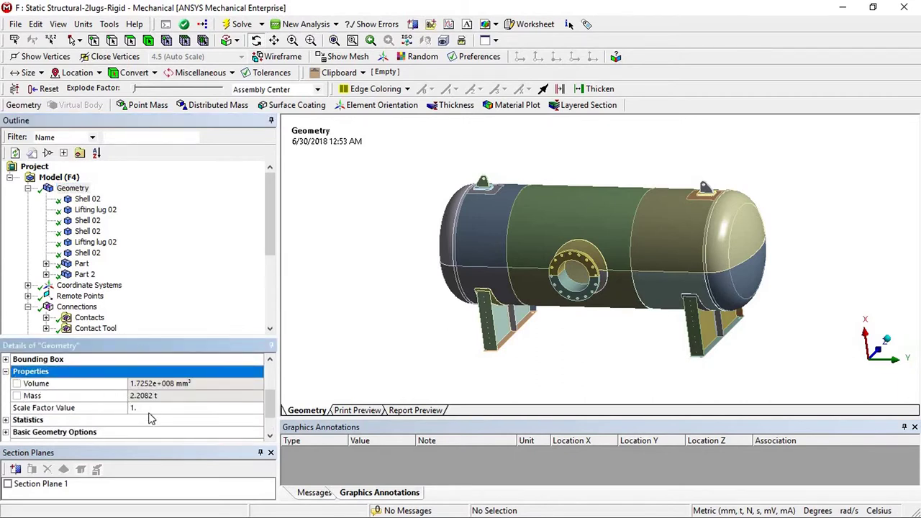
{"action": "left_click", "coordinate": [154, 395]}
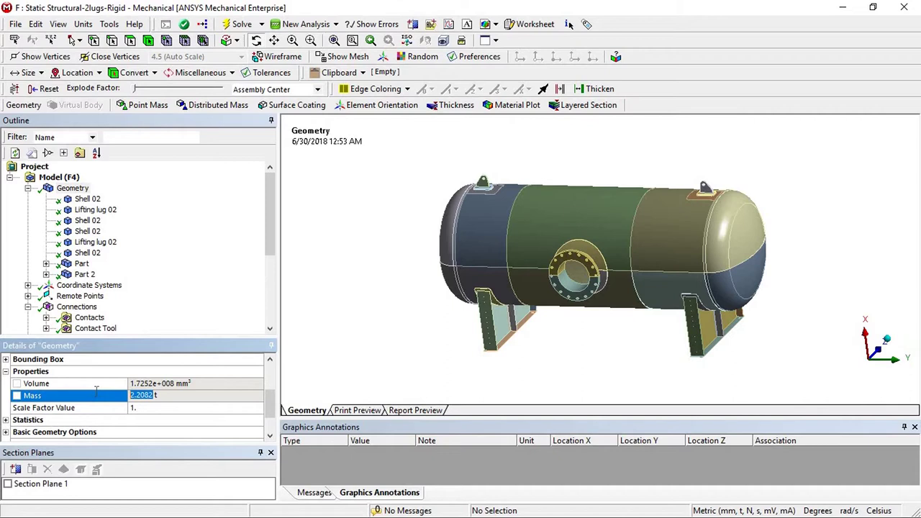
{"action": "left_click", "coordinate": [180, 287]}
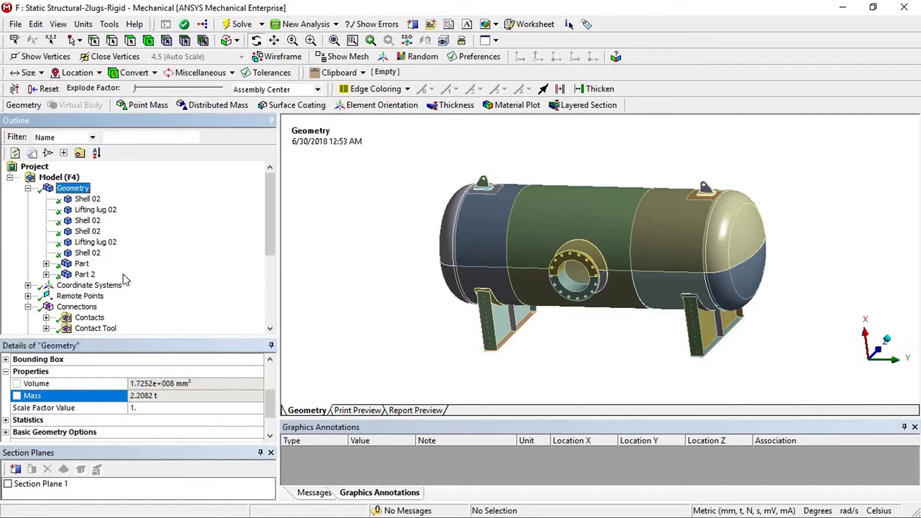
- Compare the support legs with the vessel shell Part 2, and assign Structural Steel to Part 2
{"action": "left_click", "coordinate": [82, 265]}
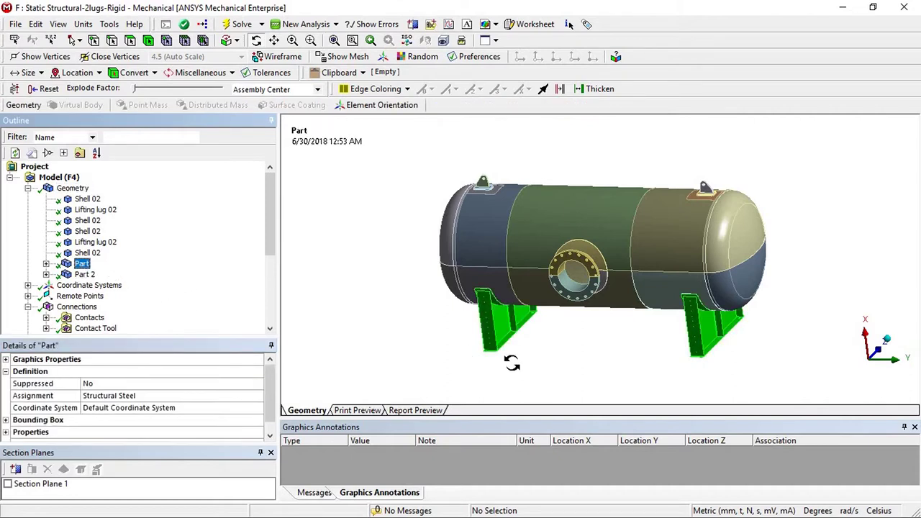
{"action": "left_click", "coordinate": [85, 275]}
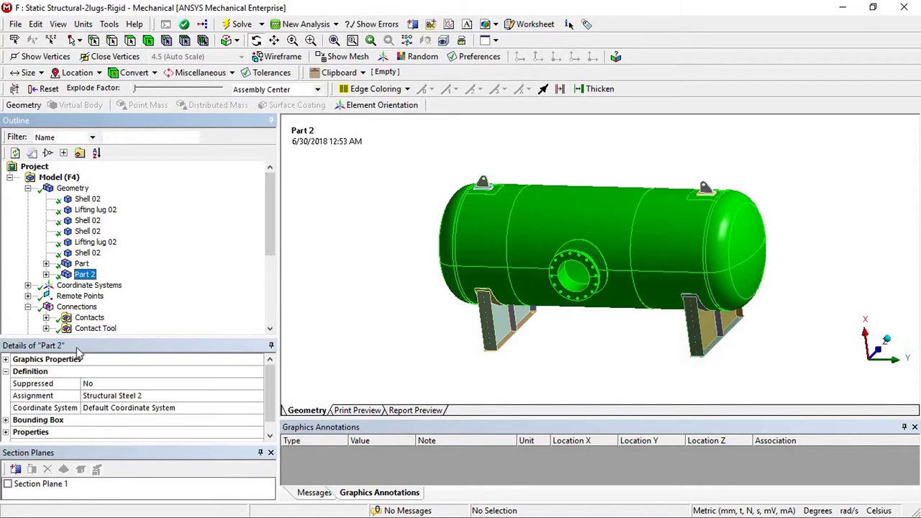
{"action": "left_click", "coordinate": [231, 400]}
{"action": "left_click", "coordinate": [258, 396]}
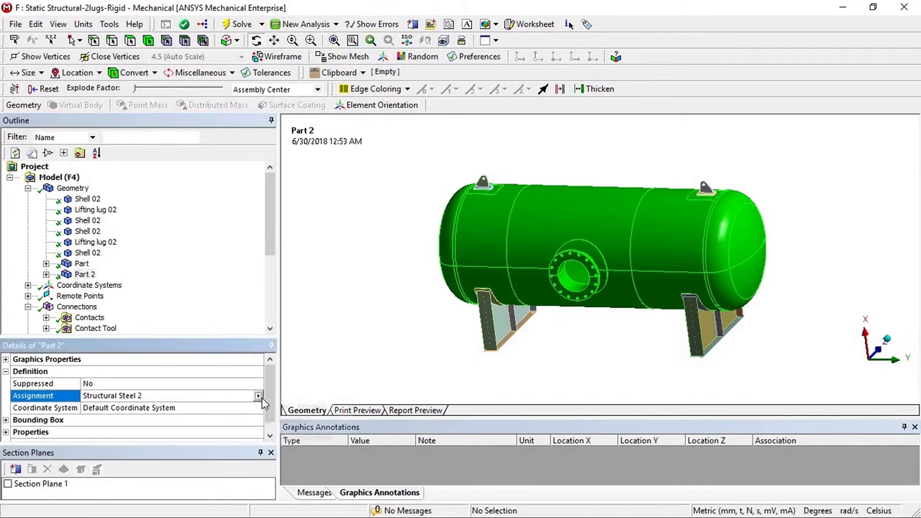
{"action": "left_click", "coordinate": [313, 437]}
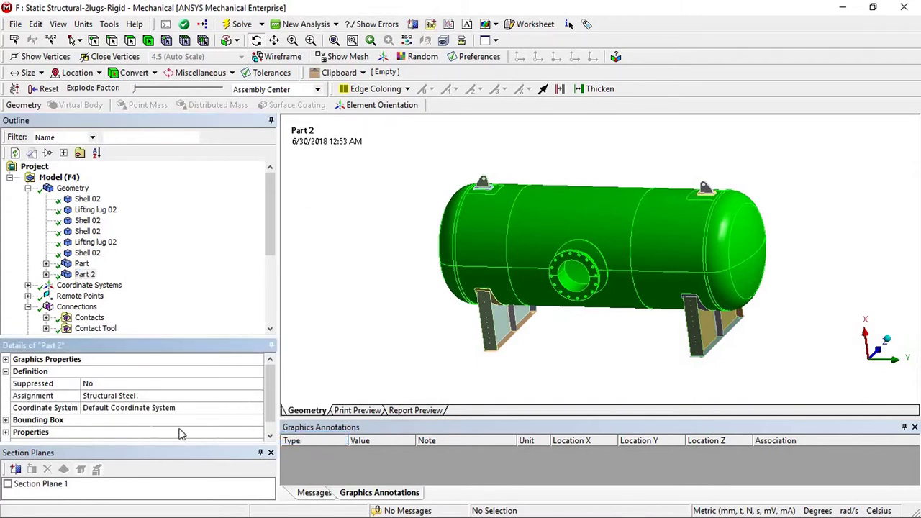
- Check the total mass of the Geometry again, and switch the units to U.S. Customary (in, lbm, lbf, °F, s, V, A)
{"action": "left_click", "coordinate": [72, 188]}
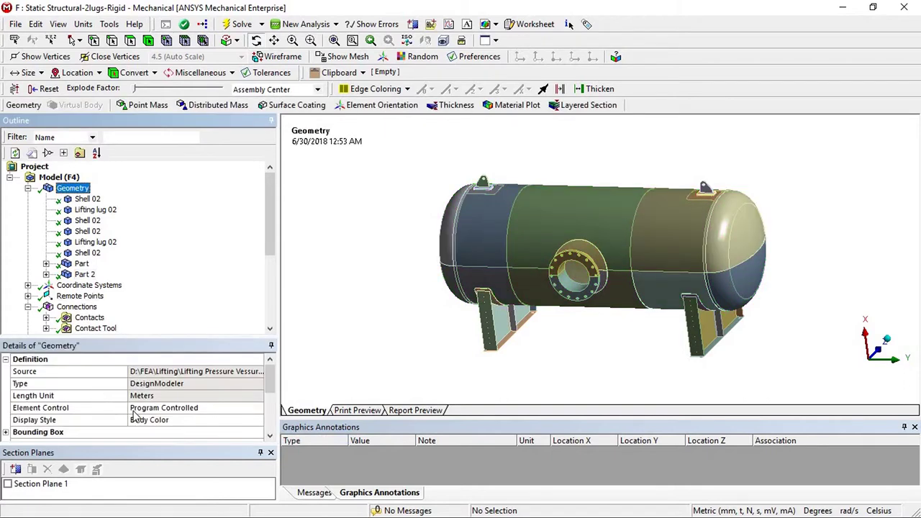
{"action": "scroll", "coordinate": [142, 416], "scroll_direction": "down", "scroll_amount": 2}
{"action": "left_click", "coordinate": [159, 396]}
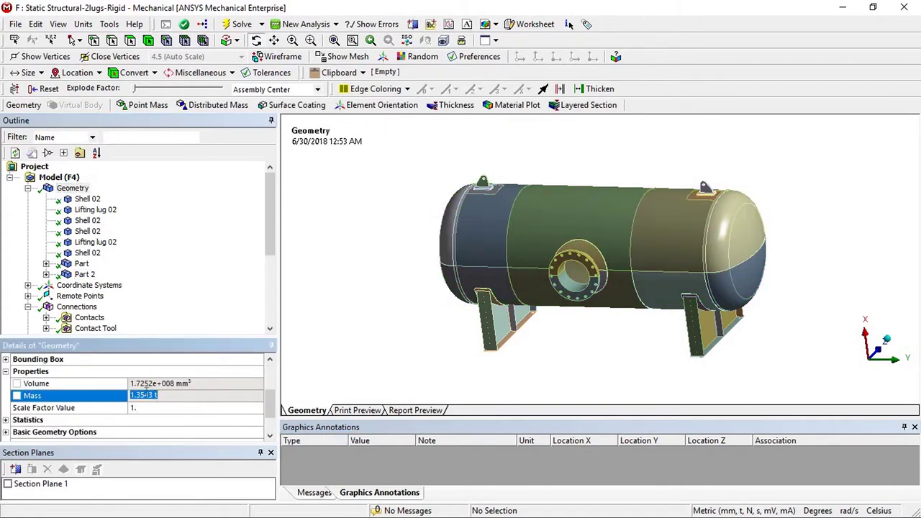
{"action": "left_click", "coordinate": [83, 23]}
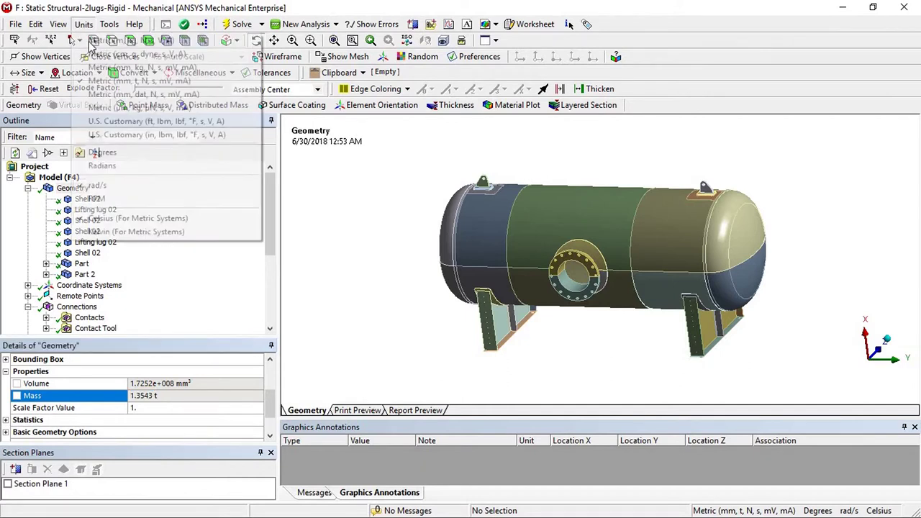
{"action": "left_click", "coordinate": [158, 135]}
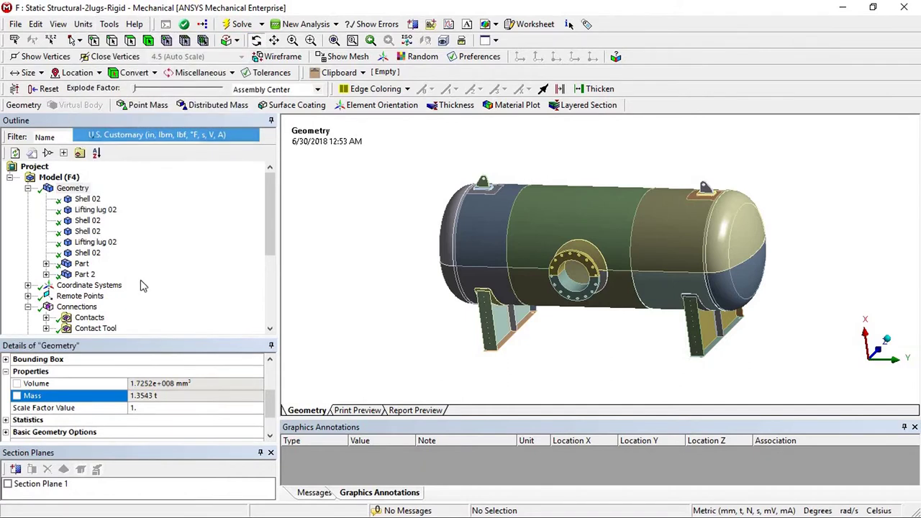
{"action": "left_click", "coordinate": [155, 396]}
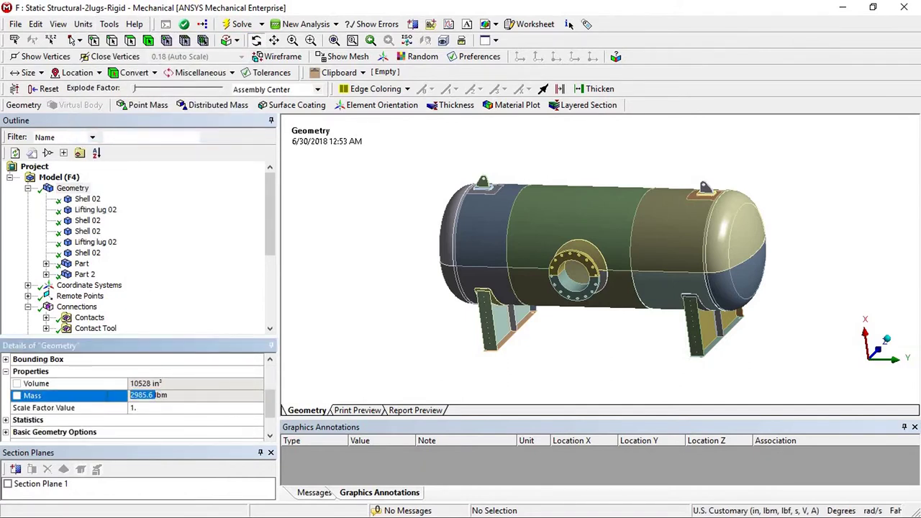
- Check the support legs' material, and assign Structural Steel 2 back to the vessel shell Part 2
{"action": "left_click", "coordinate": [82, 265]}
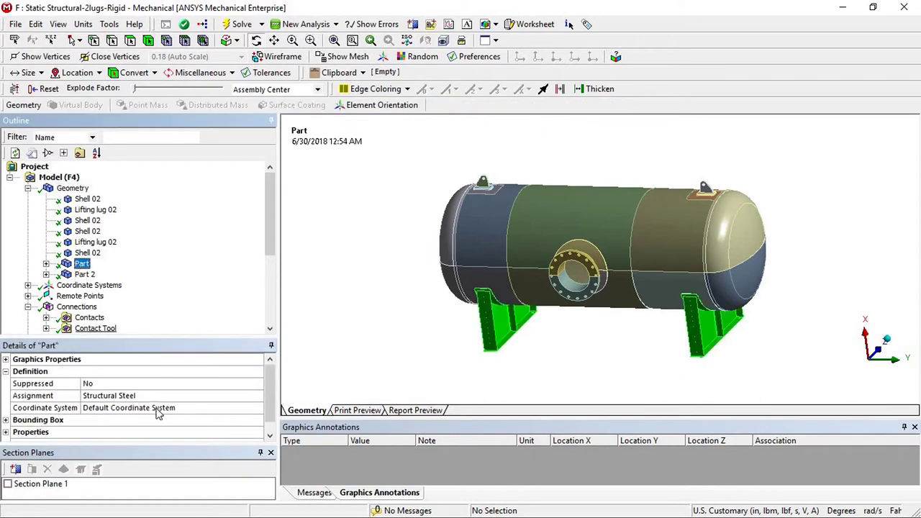
{"action": "left_click", "coordinate": [84, 275]}
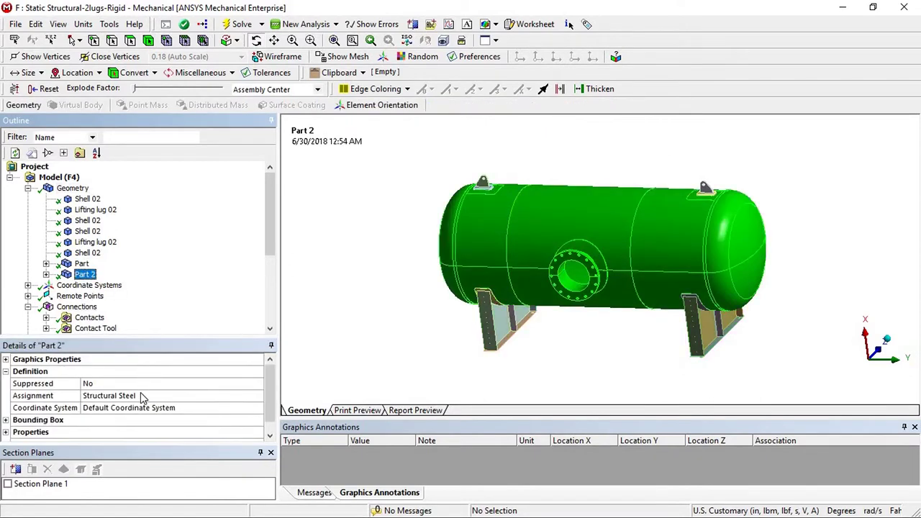
{"action": "left_click", "coordinate": [142, 398]}
{"action": "left_click", "coordinate": [139, 397]}
{"action": "left_click", "coordinate": [183, 432]}
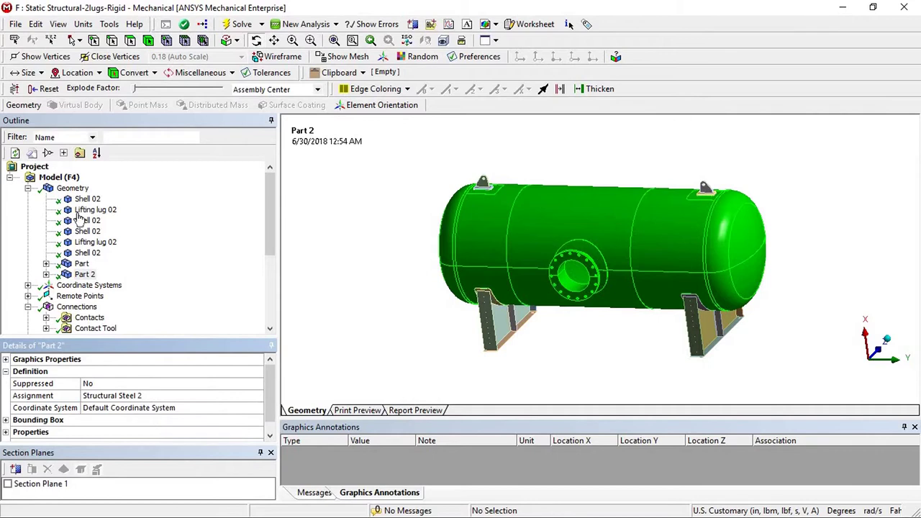
- Read the Geometry's total mass in pounds with Structural Steel 2 assigned to the vessel shell
{"action": "left_click", "coordinate": [72, 188]}
{"action": "scroll", "coordinate": [133, 408], "scroll_direction": "down", "scroll_amount": 3}
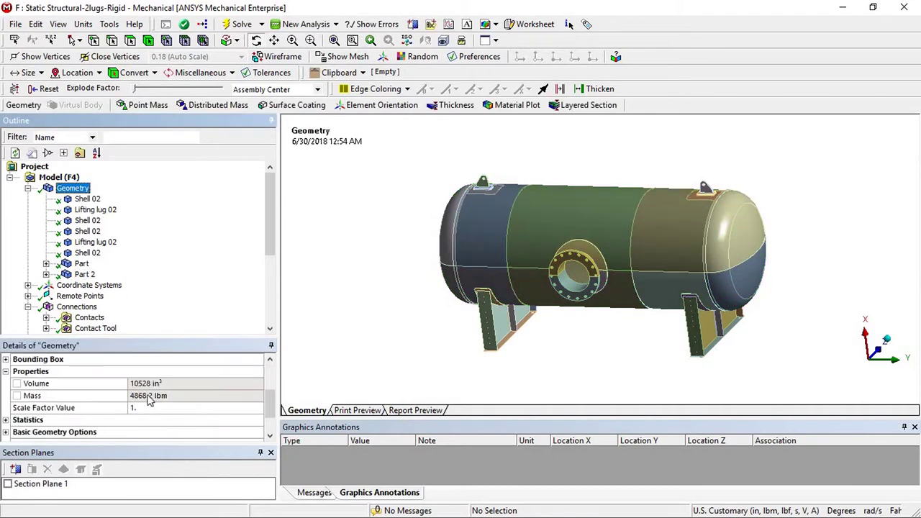
{"action": "left_click", "coordinate": [148, 395]}
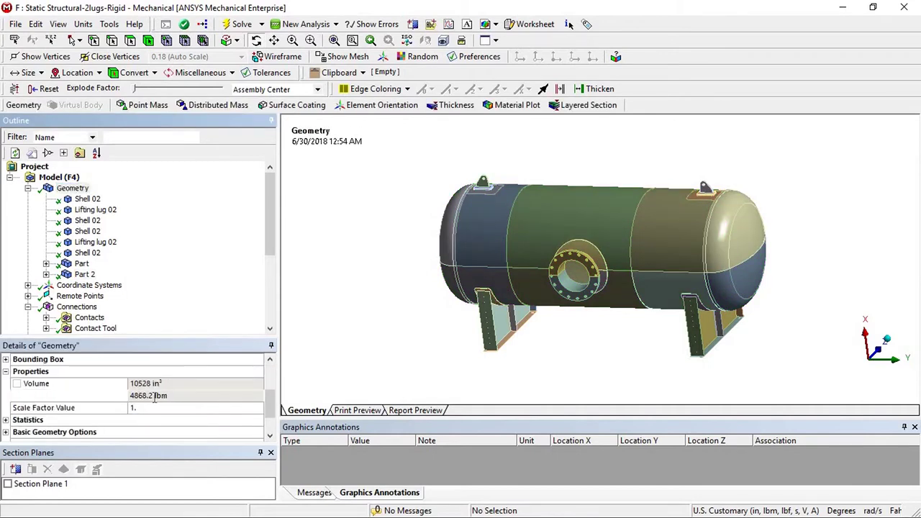
{"action": "left_click", "coordinate": [350, 293]}
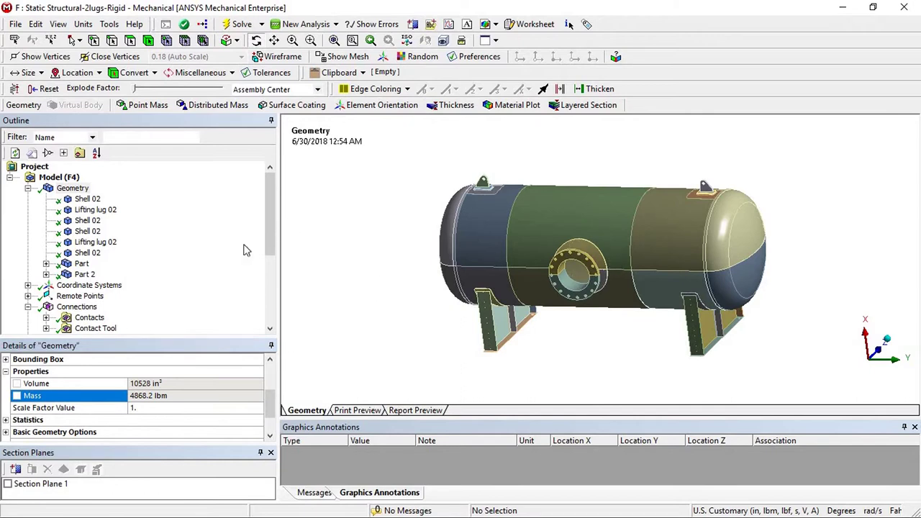
- Highlight Part 2, switch to Workbench, open the Engineering Data of system F and select the Structural Steel material
{"action": "left_click", "coordinate": [83, 275]}
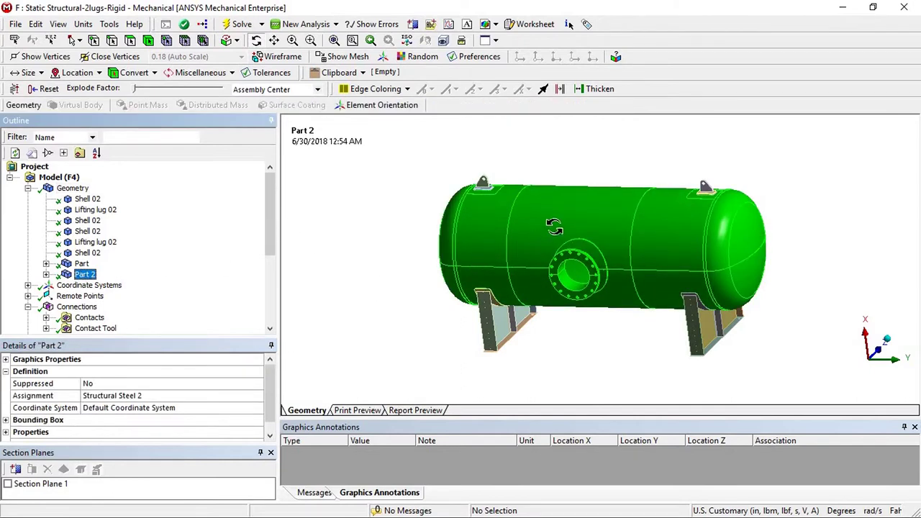
{"action": "left_click", "coordinate": [843, 7]}
{"action": "left_click", "coordinate": [845, 10]}
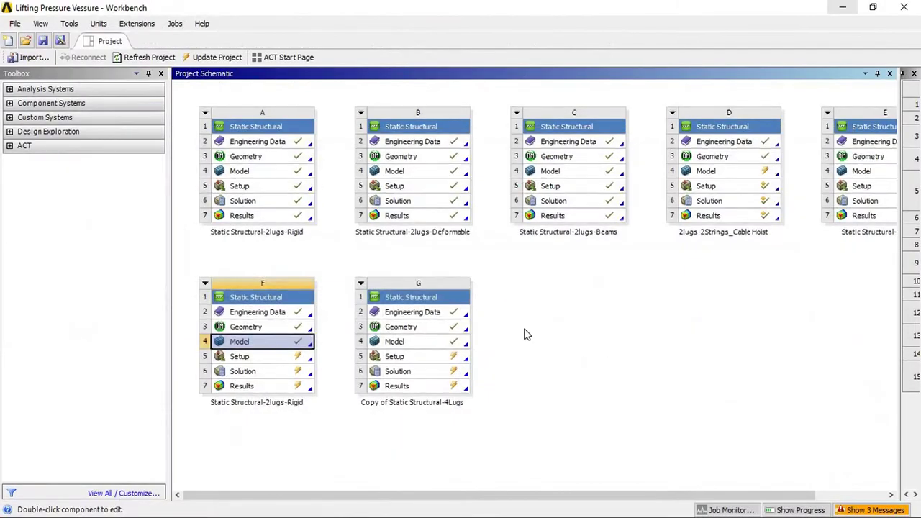
{"action": "double_click", "coordinate": [274, 319]}
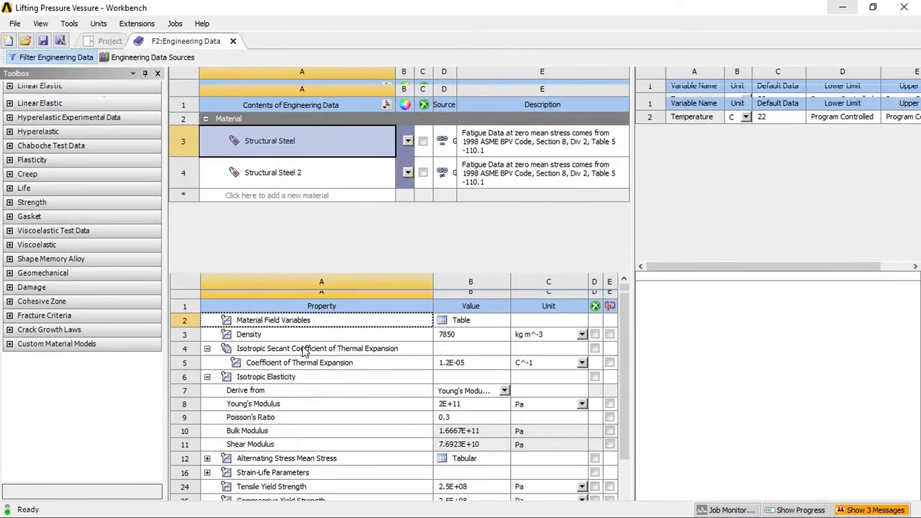
{"action": "left_click", "coordinate": [270, 138]}
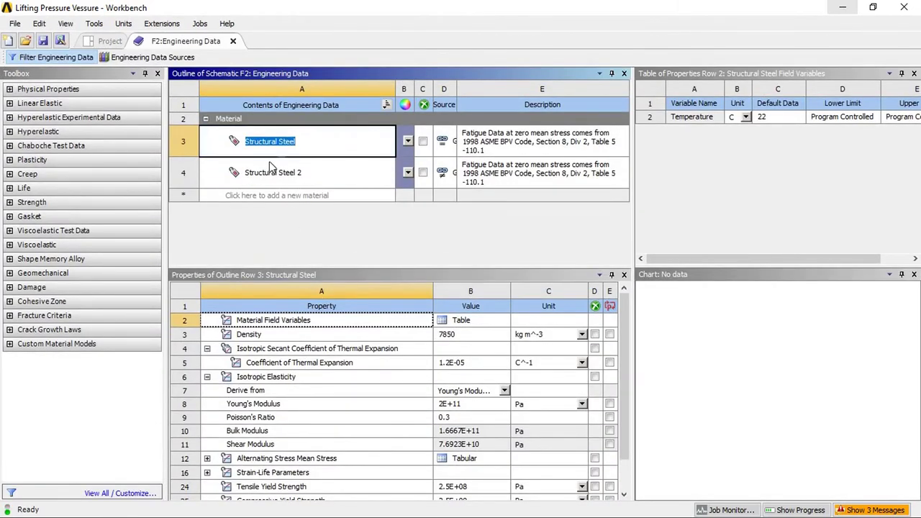
- Compare the density of Structural Steel with that of Structural Steel 2 in the Engineering Data
{"action": "left_click", "coordinate": [292, 176]}
{"action": "left_click", "coordinate": [285, 148]}
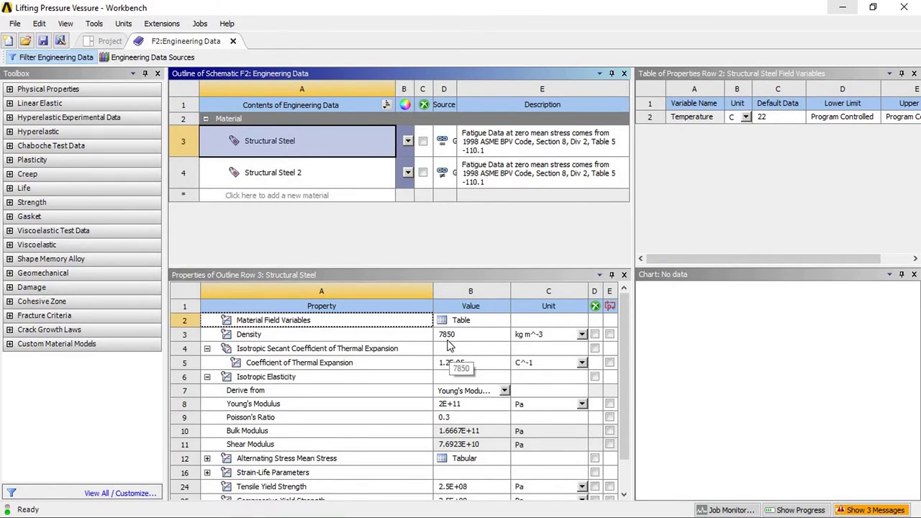
{"action": "left_click", "coordinate": [283, 180]}
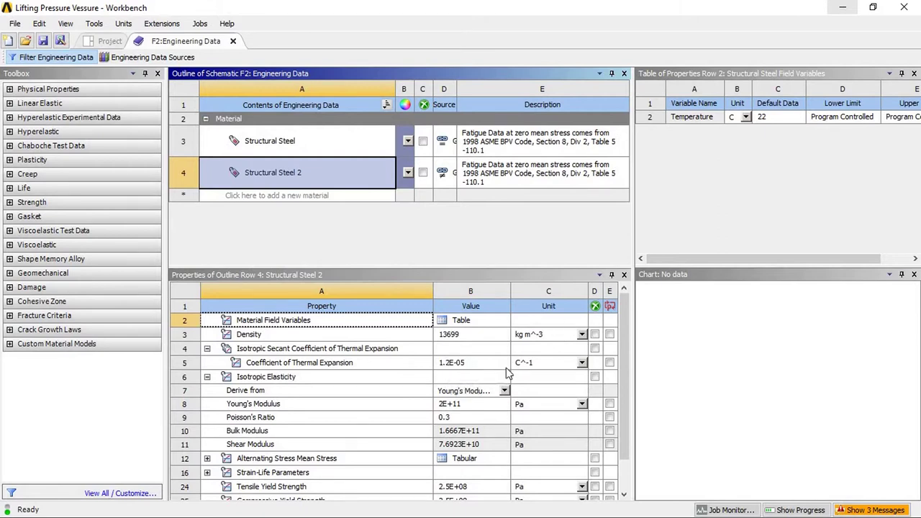
{"action": "left_click", "coordinate": [298, 147]}
{"action": "left_click", "coordinate": [291, 174]}
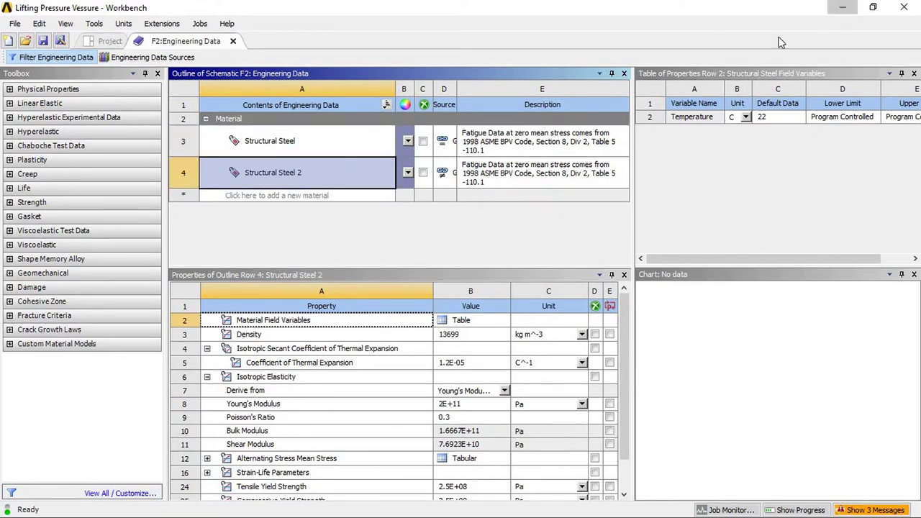
- Switch to the Mechanical window of system F, highlight Part under Geometry, and collapse the Geometry branch
{"action": "left_click", "coordinate": [842, 7]}
{"action": "mouse_move", "coordinate": [506, 502]}
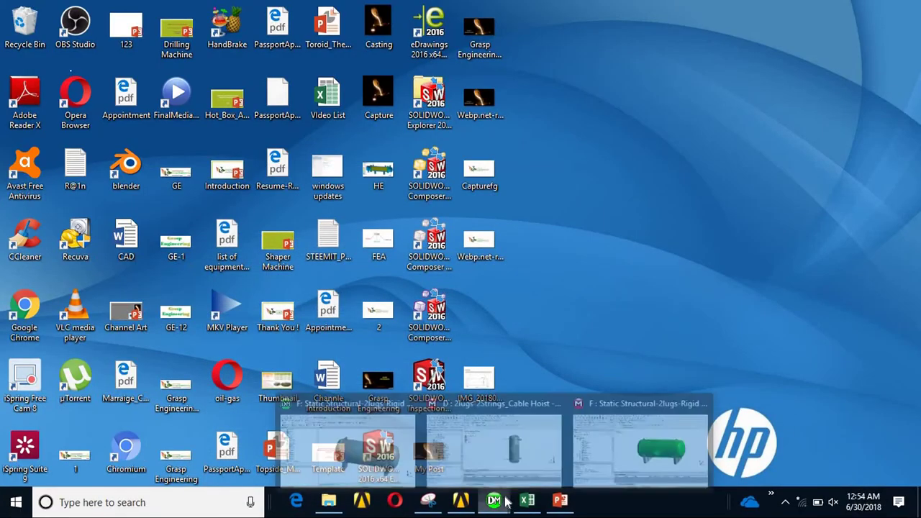
{"action": "left_click", "coordinate": [693, 455]}
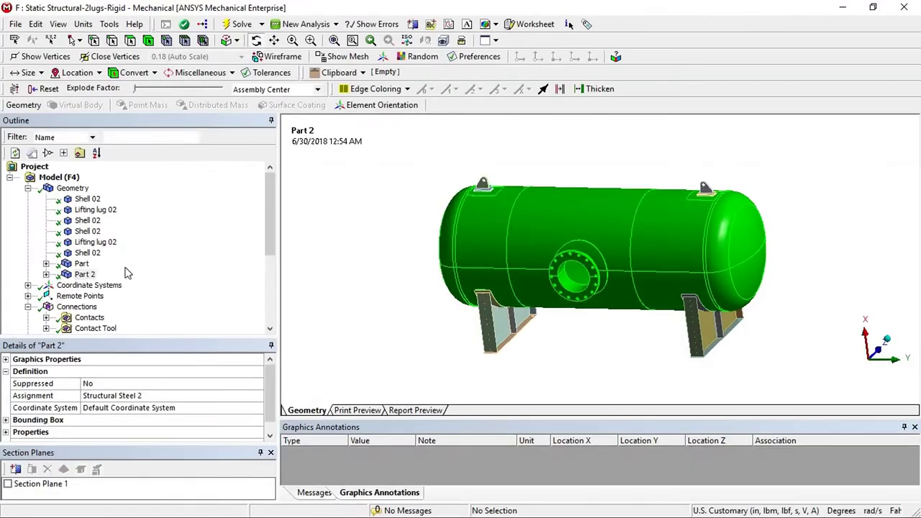
{"action": "left_click", "coordinate": [82, 264]}
{"action": "scroll", "coordinate": [85, 266], "scroll_direction": "down", "scroll_amount": 5}
{"action": "scroll", "coordinate": [80, 238], "scroll_direction": "up", "scroll_amount": 5}
{"action": "left_click", "coordinate": [27, 188]}
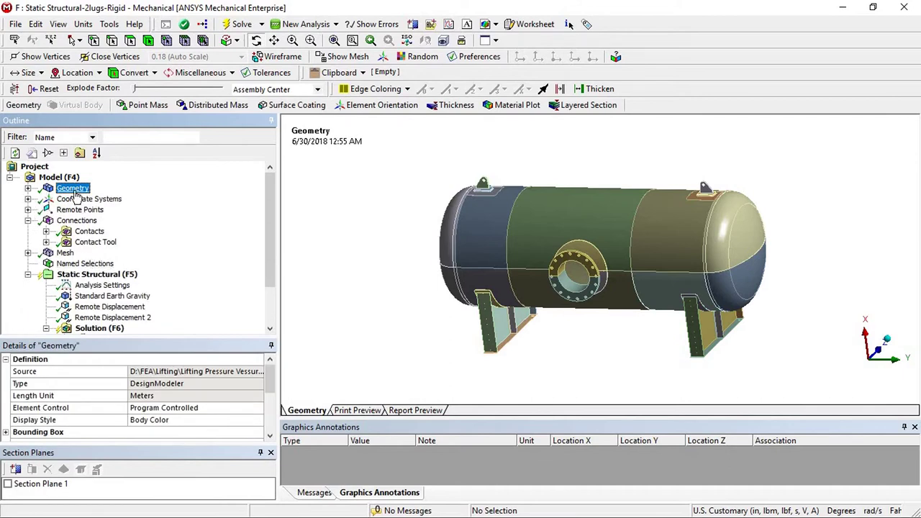
{"action": "left_click", "coordinate": [28, 189]}
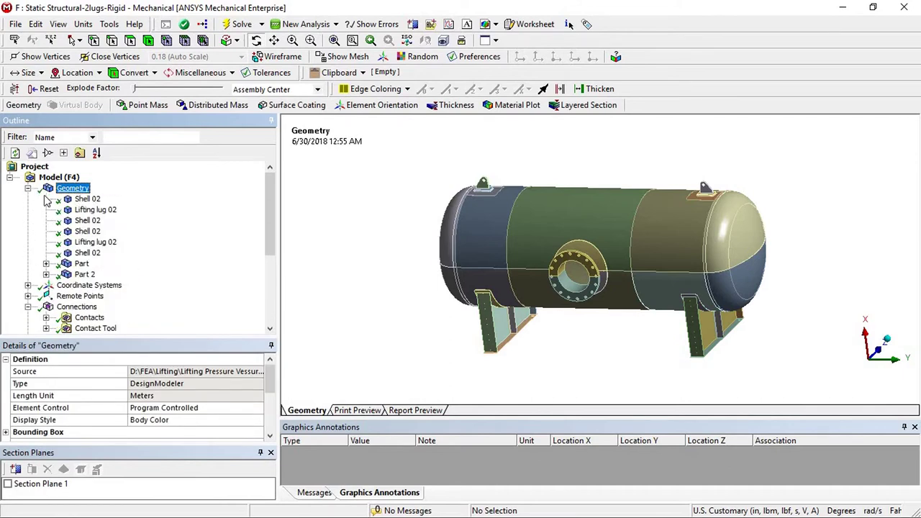
{"action": "left_click", "coordinate": [28, 189]}
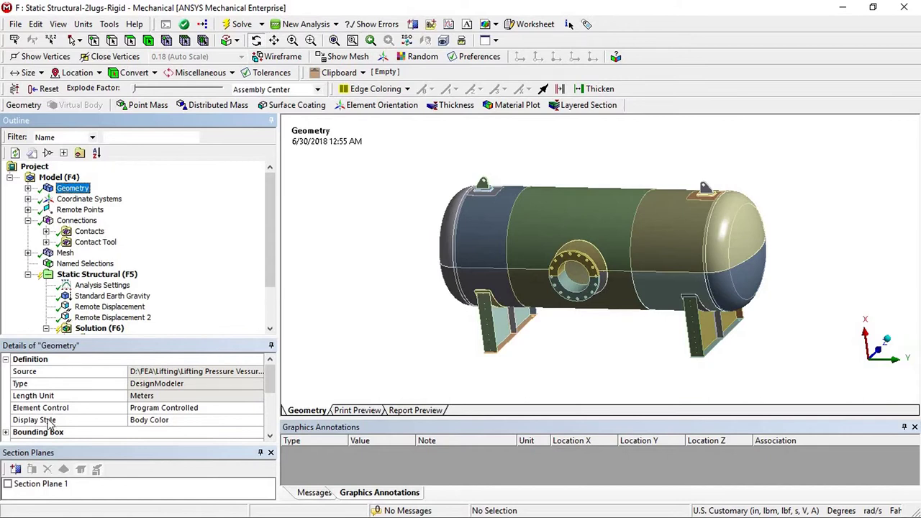
- Examine the Geometry's statistics and total mass in pounds, enlarging the details area temporarily to read them
{"action": "scroll", "coordinate": [43, 425], "scroll_direction": "down", "scroll_amount": 4}
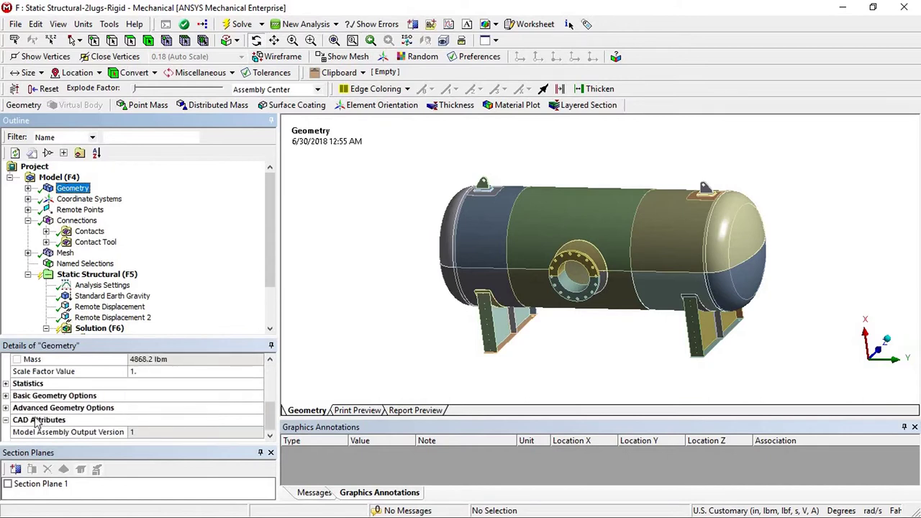
{"action": "left_click", "coordinate": [5, 384]}
{"action": "scroll", "coordinate": [100, 418], "scroll_direction": "down", "scroll_amount": 2}
{"action": "scroll", "coordinate": [61, 421], "scroll_direction": "up", "scroll_amount": 5}
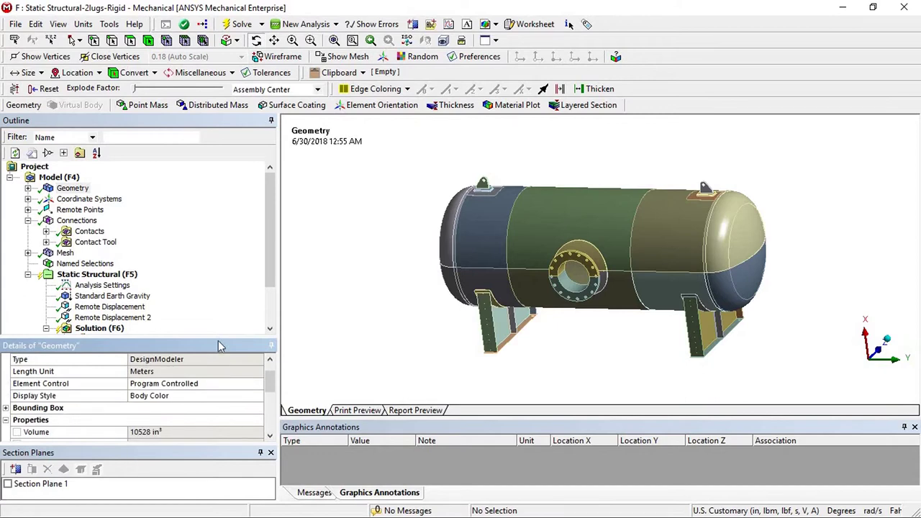
{"action": "left_click_drag", "start_coordinate": [217, 335], "coordinate": [217, 273]}
{"action": "scroll", "coordinate": [141, 364], "scroll_direction": "up", "scroll_amount": 1}
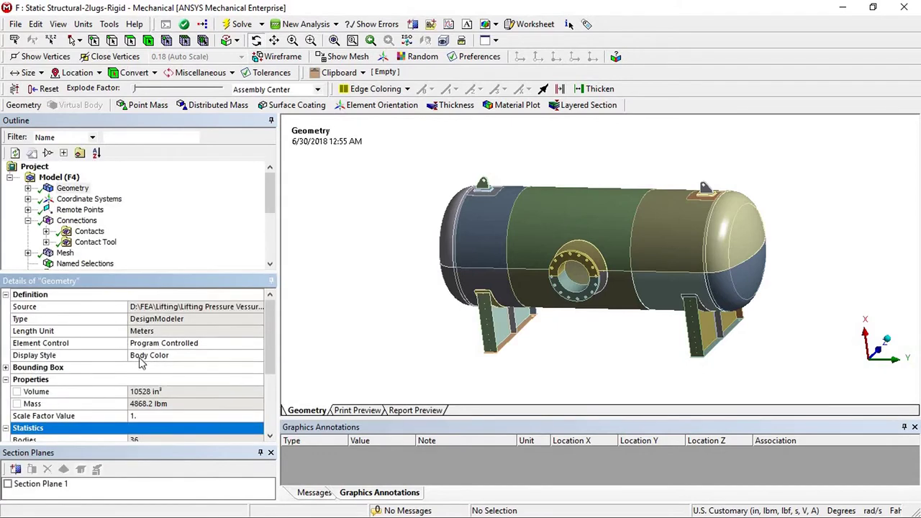
{"action": "left_click", "coordinate": [160, 404]}
{"action": "left_click_drag", "start_coordinate": [153, 404], "coordinate": [128, 400]}
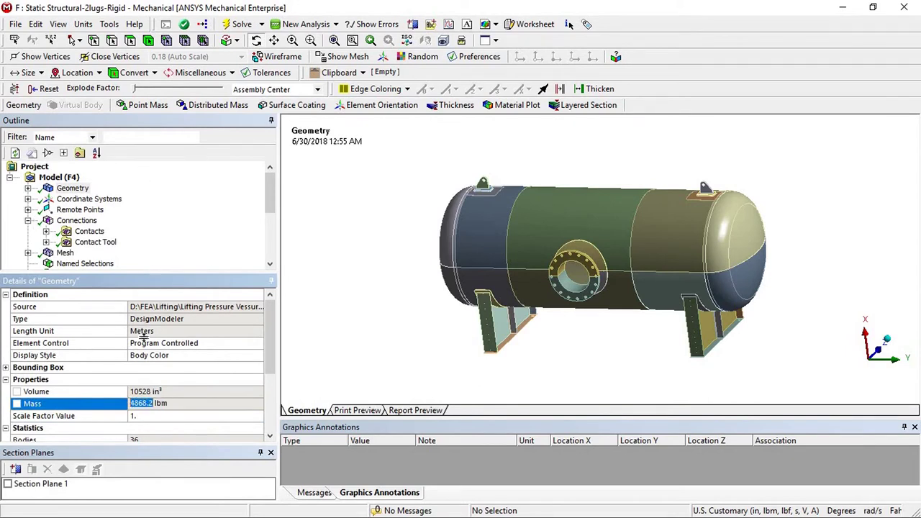
{"action": "left_click_drag", "start_coordinate": [144, 335], "coordinate": [144, 339]}
- Review the lifting lugs and the Standard Earth Gravity load under Static Structural, including its X component and direction
{"action": "middle_click_drag", "start_coordinate": [380, 230], "coordinate": [473, 289], "text": "ctrl"}
{"action": "scroll", "coordinate": [576, 267], "scroll_direction": "up", "scroll_amount": 5}
{"action": "middle_click_drag", "start_coordinate": [587, 267], "coordinate": [389, 210], "text": "ctrl"}
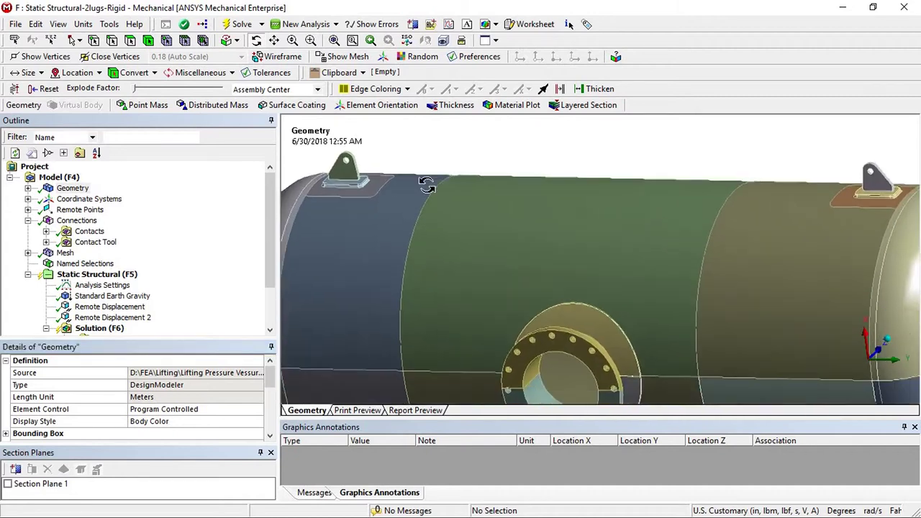
{"action": "key", "text": "F7"}
{"action": "left_click", "coordinate": [126, 297]}
{"action": "right_click", "coordinate": [126, 276]}
{"action": "mouse_move", "coordinate": [165, 281]}
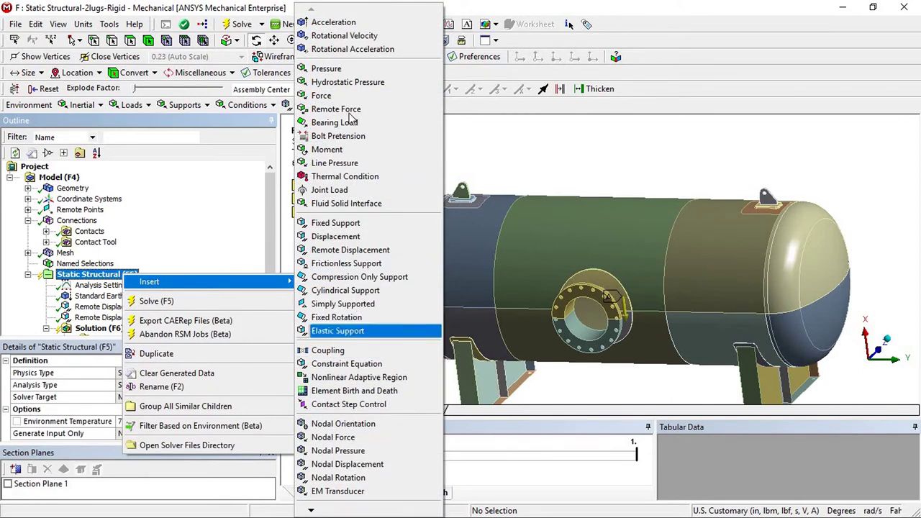
{"action": "left_click", "coordinate": [97, 298]}
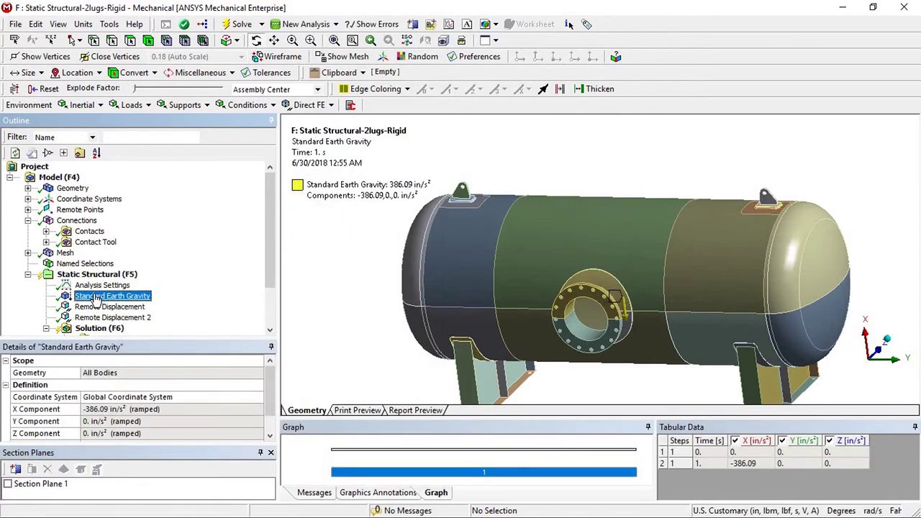
{"action": "left_click", "coordinate": [746, 464]}
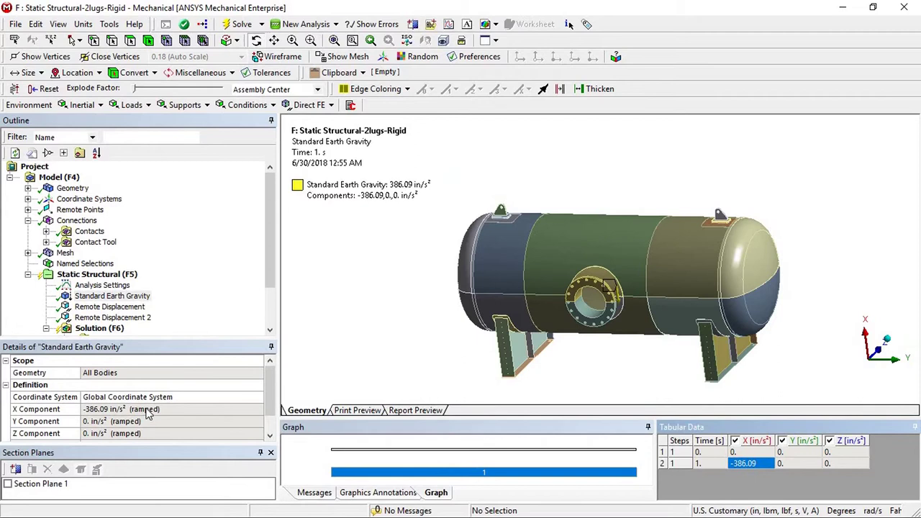
{"action": "scroll", "coordinate": [147, 412], "scroll_direction": "down", "scroll_amount": 1}
{"action": "left_click", "coordinate": [108, 434]}
- Inspect the gravity arrow's direction on the vessel, and hide the date and time from the graphics legend
{"action": "middle_click_drag", "start_coordinate": [524, 267], "coordinate": [570, 267]}
{"action": "scroll", "coordinate": [596, 312], "scroll_direction": "up", "scroll_amount": 3}
{"action": "mouse_move", "coordinate": [598, 307]}
{"action": "middle_mouse_down"}
{"action": "mouse_move", "coordinate": [594, 295]}
{"action": "mouse_move", "coordinate": [584, 296]}
{"action": "middle_mouse_up"}
{"action": "scroll", "coordinate": [583, 295], "scroll_direction": "down", "scroll_amount": 5}
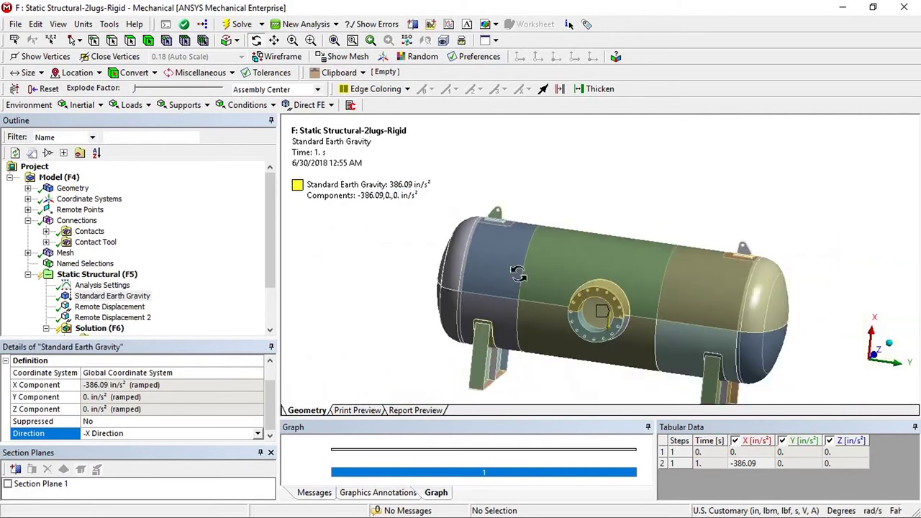
{"action": "right_click", "coordinate": [329, 154]}
{"action": "left_click", "coordinate": [359, 162]}
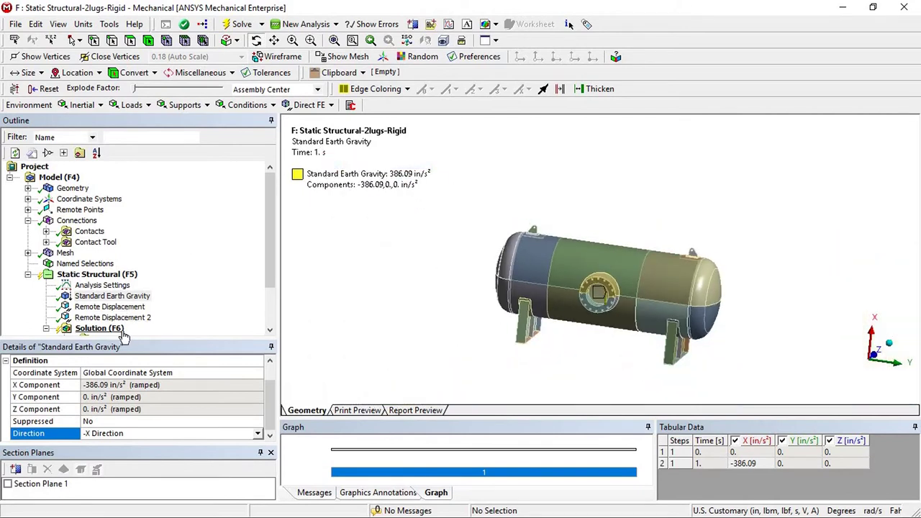
{"action": "left_click", "coordinate": [272, 195]}
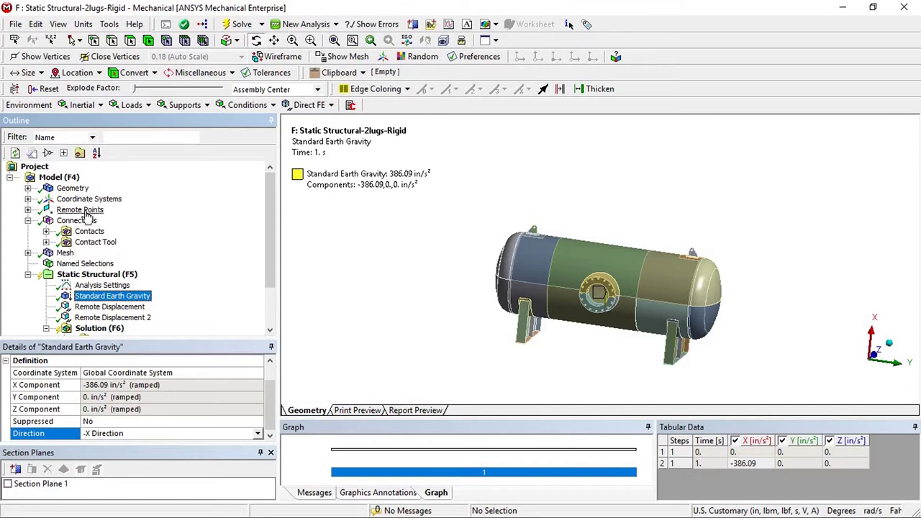
{"action": "middle_click_drag", "start_coordinate": [455, 201], "coordinate": [449, 169], "text": "ctrl"}
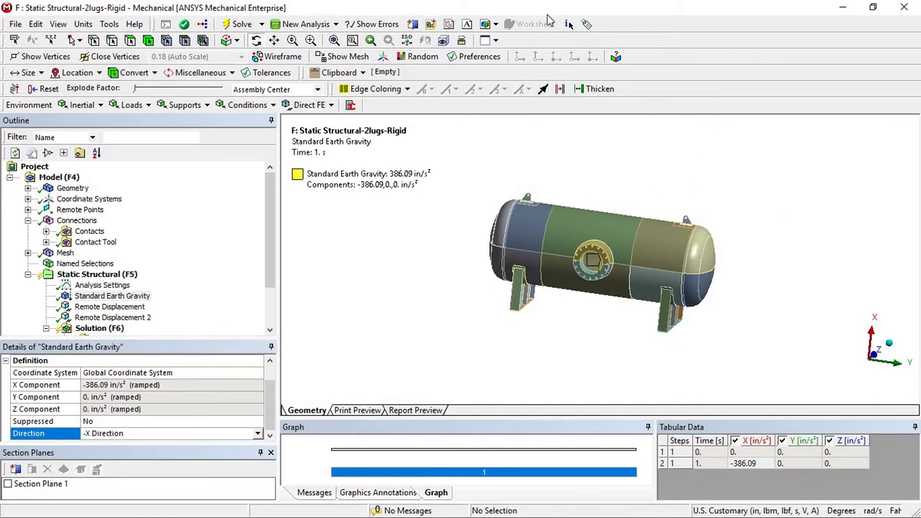
- Switch to the Lifting workbook in Excel and select cell G10 on Sheet2
{"action": "left_click", "coordinate": [843, 9]}
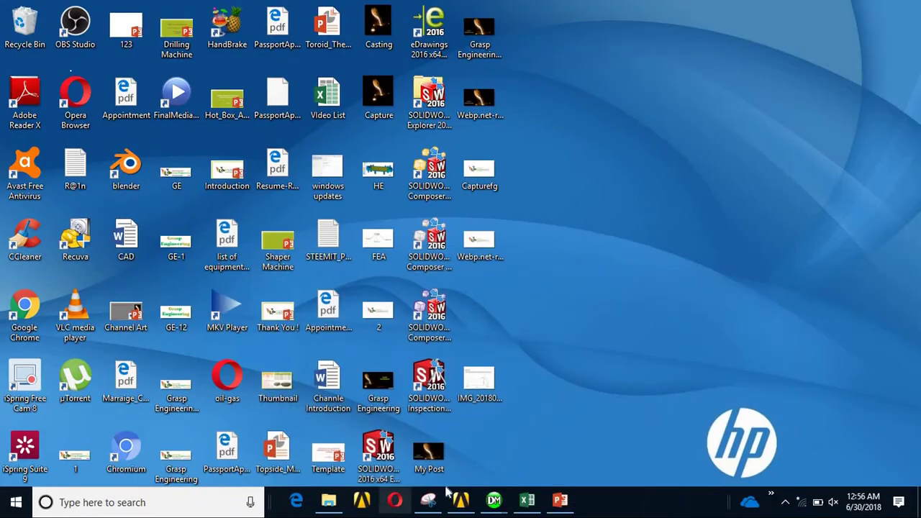
{"action": "left_click", "coordinate": [527, 502]}
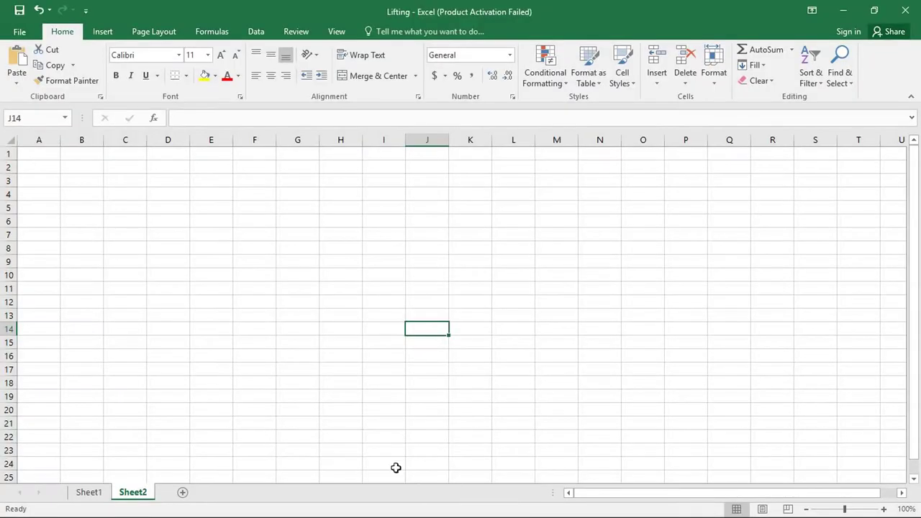
{"action": "left_click", "coordinate": [302, 271]}
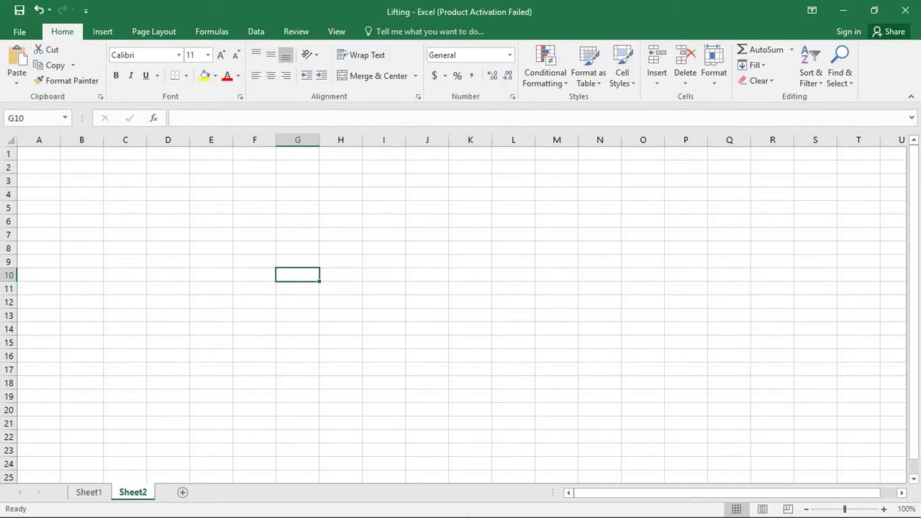
- Switch to the DesignModeler window of system F, display the model's vertices, and bring the first lifting lug into close view
{"action": "key", "text": "alt+Tab"}
{"action": "key", "text": "alt+Tab"}
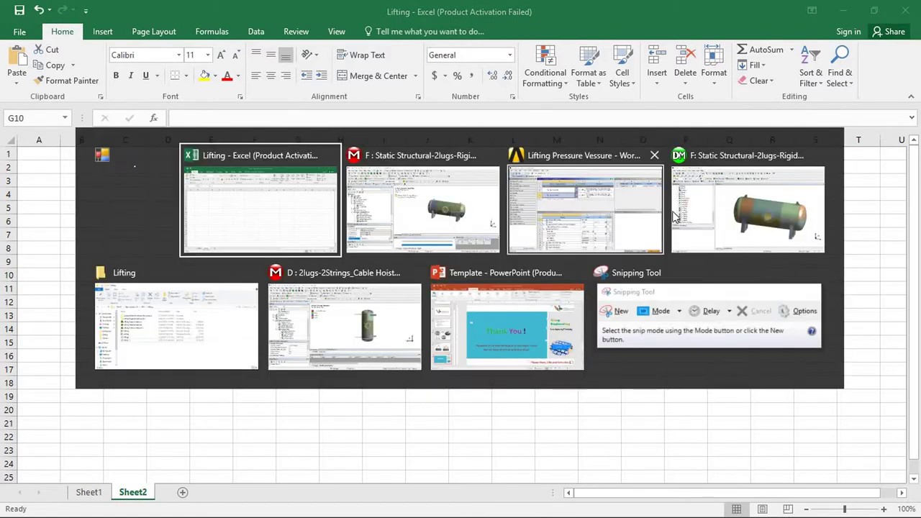
{"action": "key", "text": "alt+Tab"}
{"action": "key", "text": "alt+Tab"}
{"action": "key", "text": "alt+Tab"}
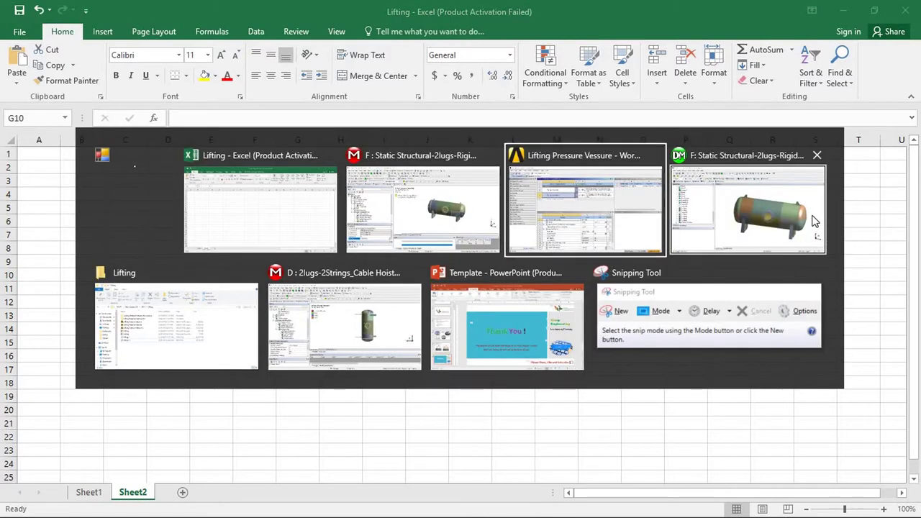
{"action": "scroll", "coordinate": [491, 227], "scroll_direction": "up", "scroll_amount": 4}
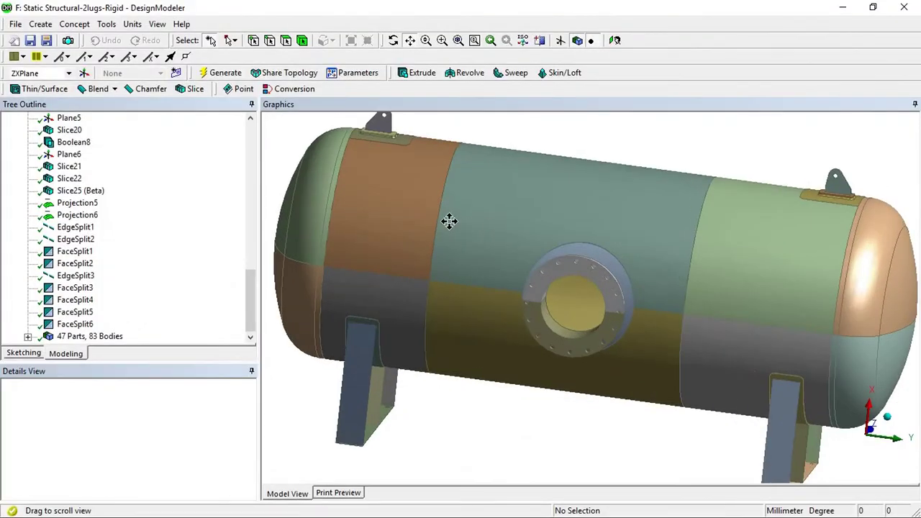
{"action": "scroll", "coordinate": [539, 312], "scroll_direction": "down", "scroll_amount": 5}
{"action": "middle_click_drag", "start_coordinate": [457, 204], "coordinate": [454, 216]}
{"action": "scroll", "coordinate": [452, 217], "scroll_direction": "up", "scroll_amount": 6}
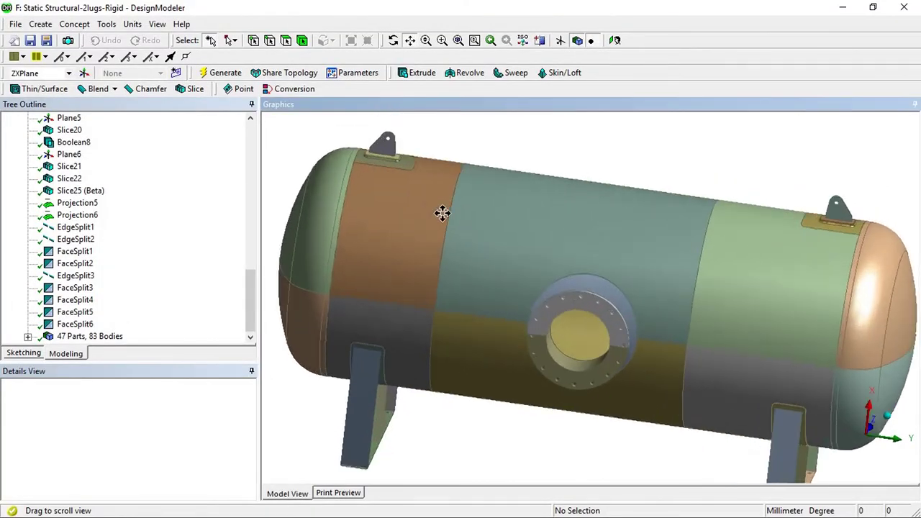
{"action": "middle_click_drag", "start_coordinate": [488, 268], "coordinate": [454, 248]}
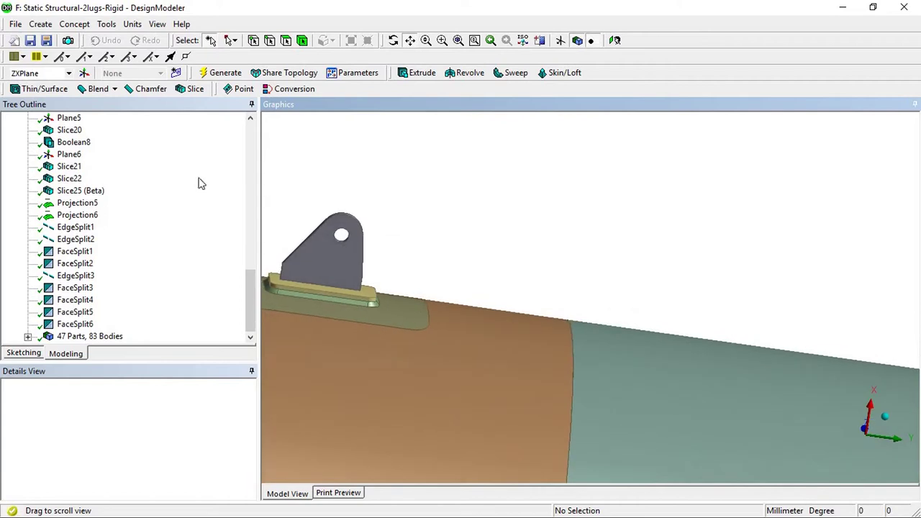
{"action": "left_click", "coordinate": [112, 26]}
{"action": "left_click", "coordinate": [455, 160]}
{"action": "middle_click_drag", "start_coordinate": [374, 282], "coordinate": [353, 185]}
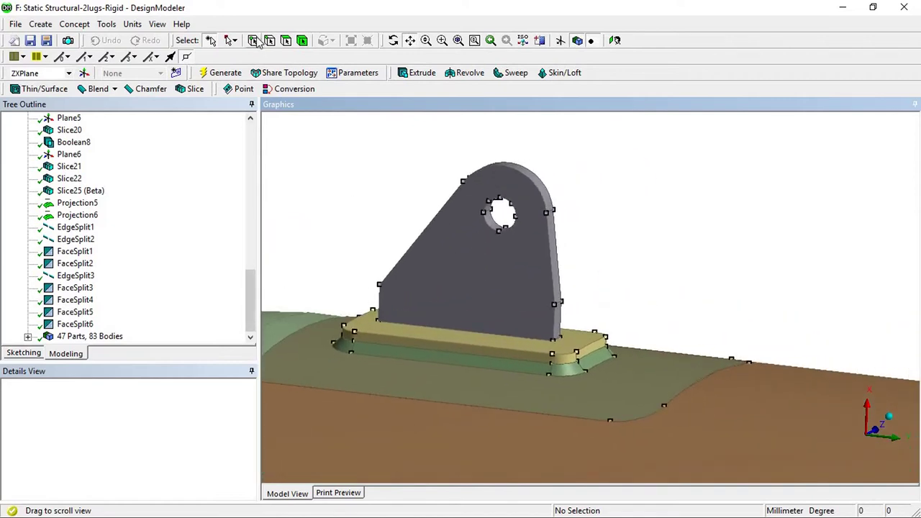
- Measure the distance between the two lifting lugs using a vertex on each lug's hole edge
{"action": "left_click", "coordinate": [515, 216]}
{"action": "scroll", "coordinate": [485, 259], "scroll_direction": "down", "scroll_amount": 5}
{"action": "middle_click_drag", "start_coordinate": [591, 322], "coordinate": [186, 278], "text": "ctrl"}
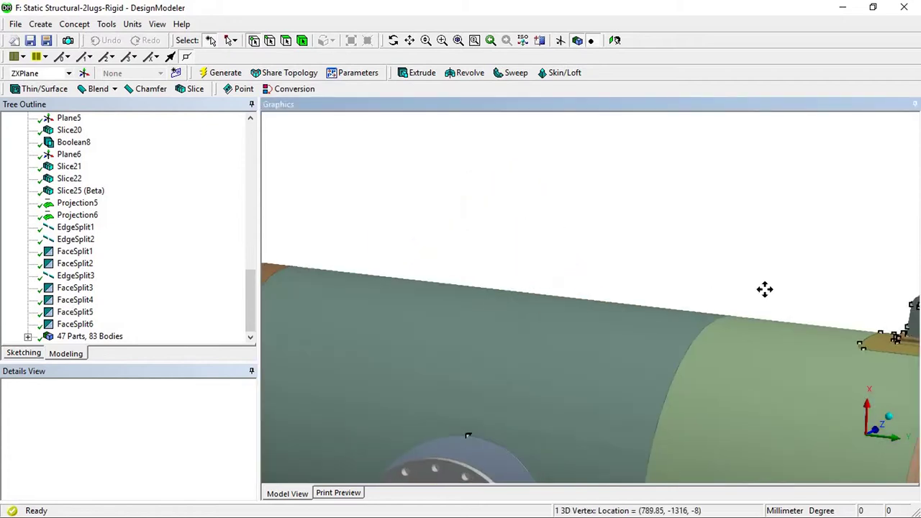
{"action": "middle_click_drag", "start_coordinate": [765, 290], "coordinate": [426, 239], "text": "ctrl"}
{"action": "scroll", "coordinate": [619, 248], "scroll_direction": "up", "scroll_amount": 6}
{"action": "middle_click_drag", "start_coordinate": [612, 248], "coordinate": [630, 293], "text": "ctrl"}
{"action": "scroll", "coordinate": [631, 293], "scroll_direction": "up", "scroll_amount": 3}
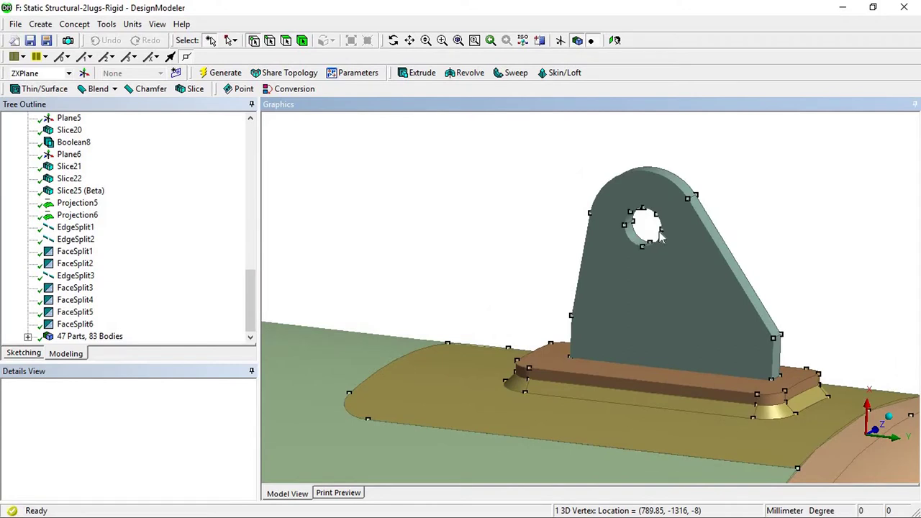
{"action": "left_click", "coordinate": [661, 230], "text": "ctrl"}
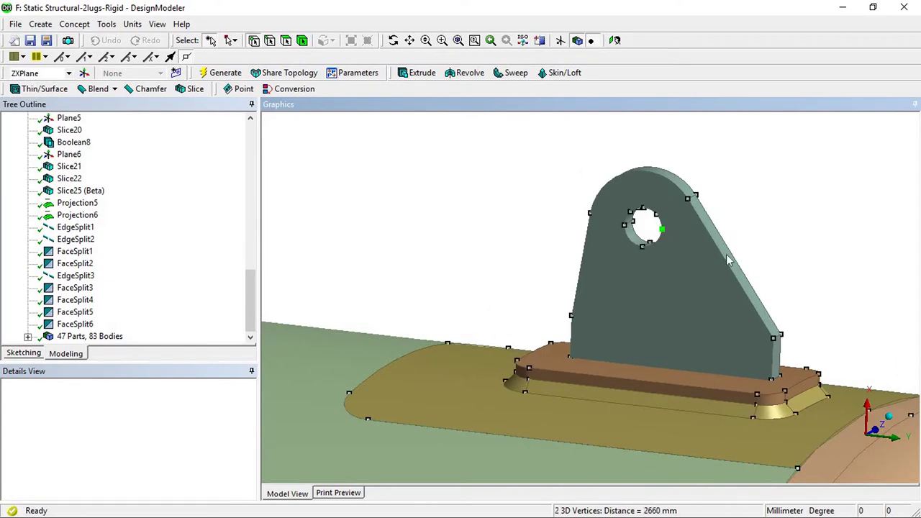
- Switch back to Sheet2 of the Lifting workbook in Excel
{"action": "scroll", "coordinate": [726, 258], "scroll_direction": "down", "scroll_amount": 3}
{"action": "scroll", "coordinate": [726, 266], "scroll_direction": "down", "scroll_amount": 2}
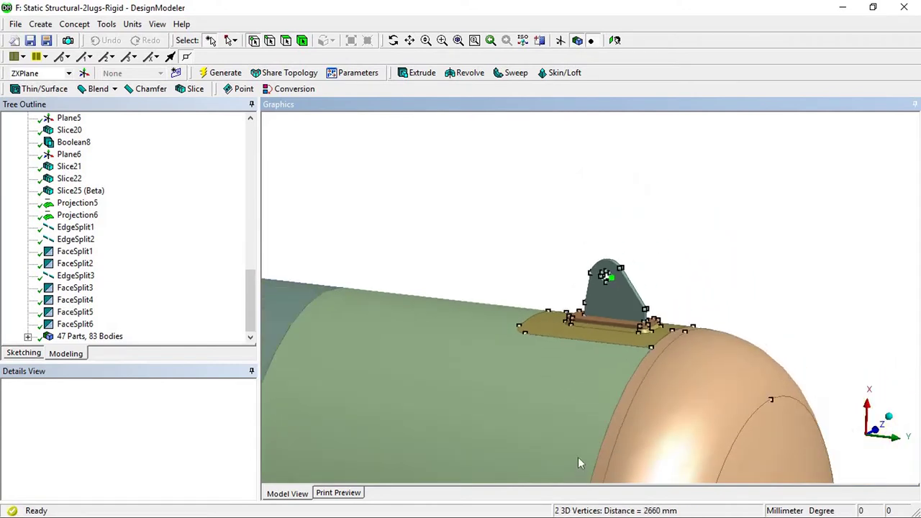
{"action": "key", "text": "alt+Tab"}
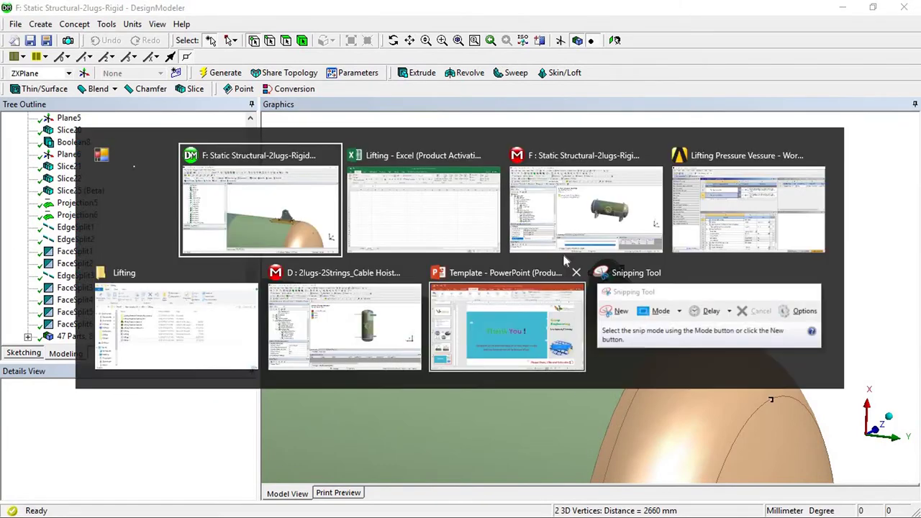
{"action": "left_click", "coordinate": [432, 213]}
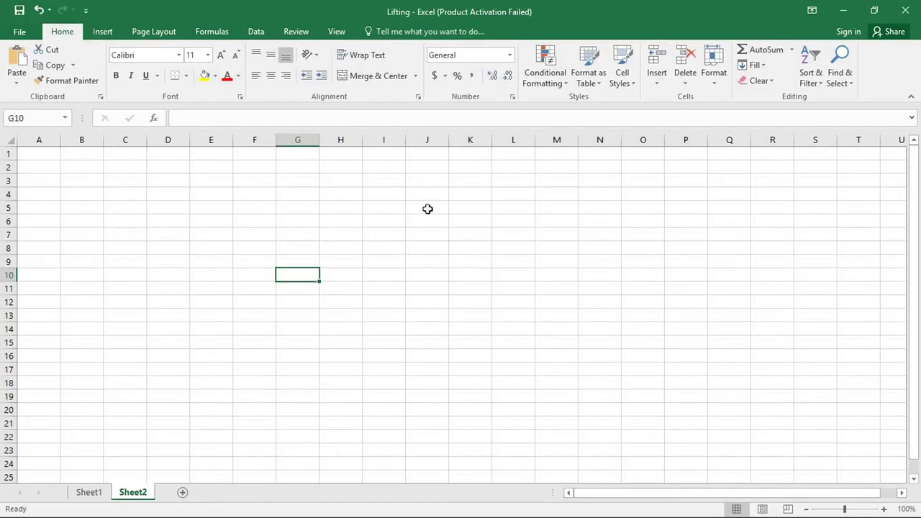
- Enter the lug spacing of 2660 in cell C4 of Sheet2
{"action": "left_click", "coordinate": [80, 495]}
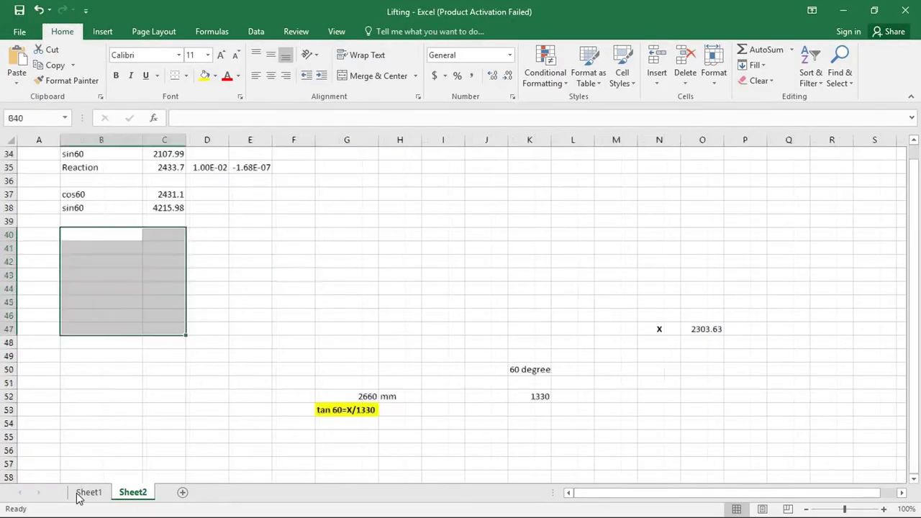
{"action": "left_click", "coordinate": [124, 494]}
{"action": "left_click", "coordinate": [141, 196]}
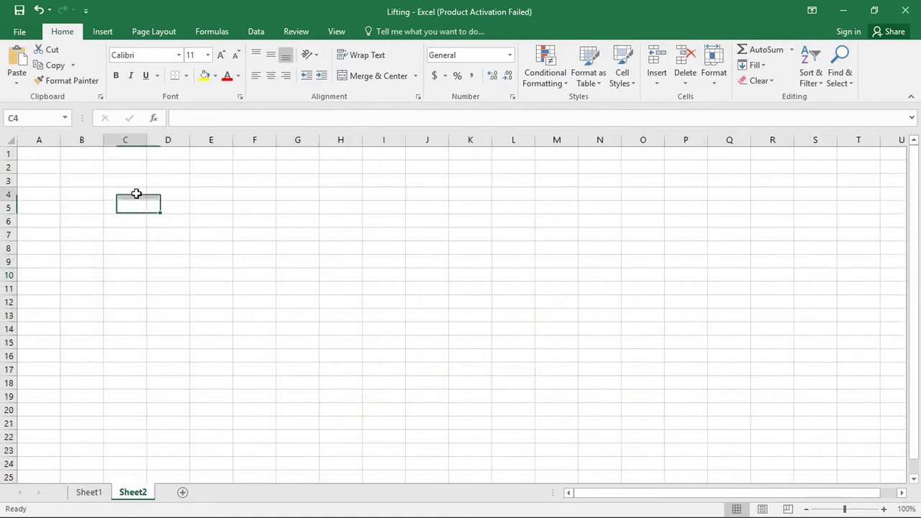
{"action": "type", "text": "266"}
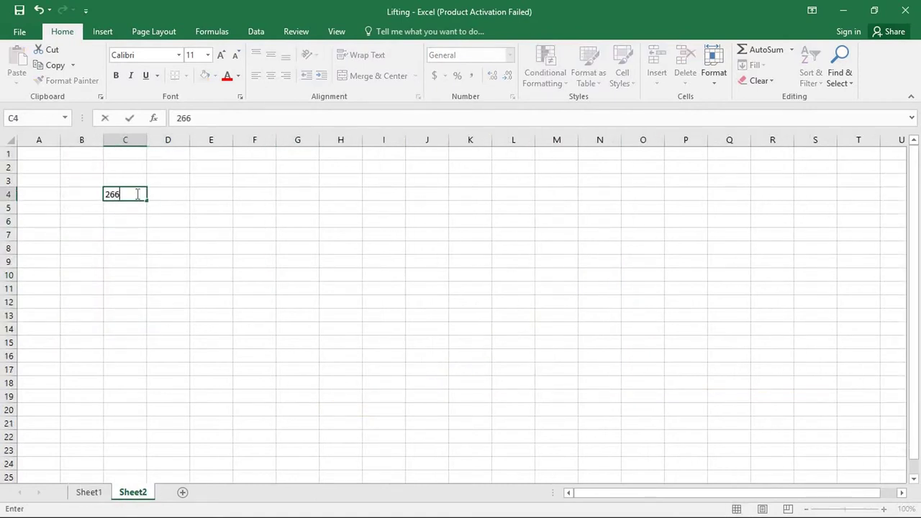
{"action": "key", "text": "Return"}
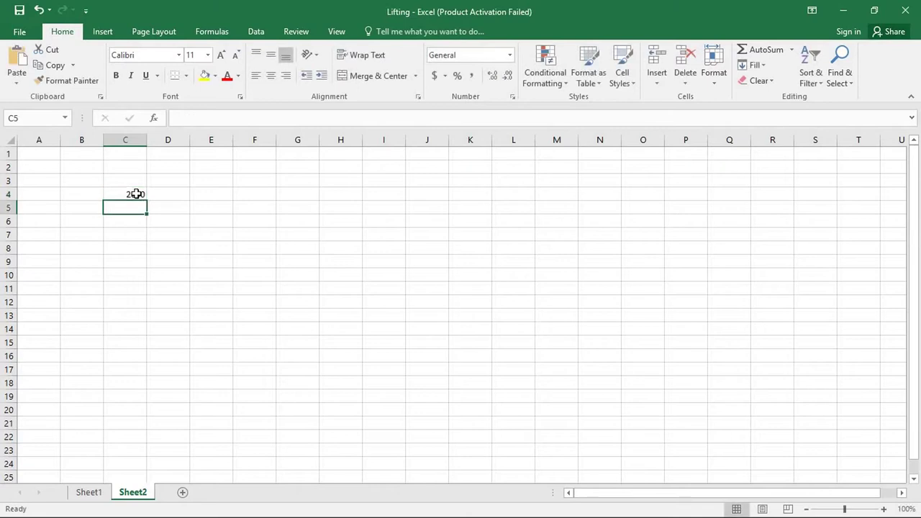
{"action": "left_click", "coordinate": [414, 248]}
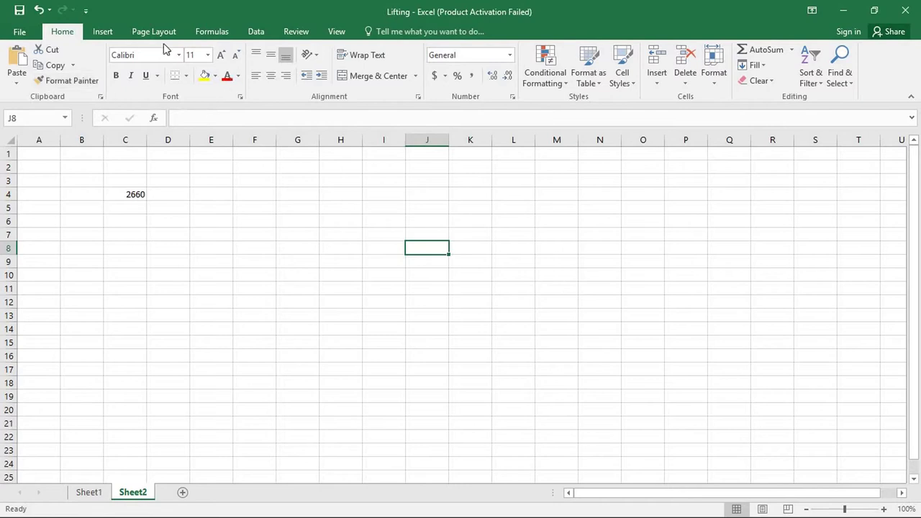
- Draw a horizontal double-headed arrow about 6.06" long along row 16, from column E to column N
{"action": "left_click", "coordinate": [101, 33]}
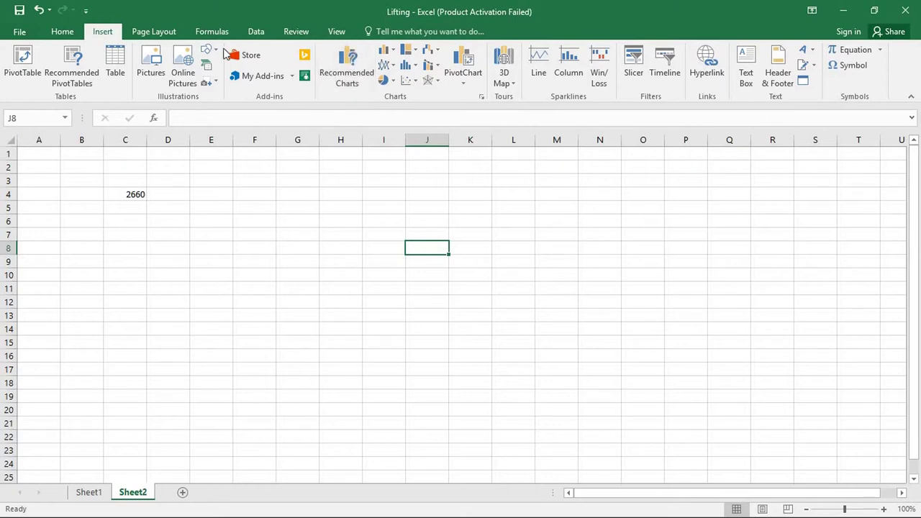
{"action": "left_click", "coordinate": [64, 32]}
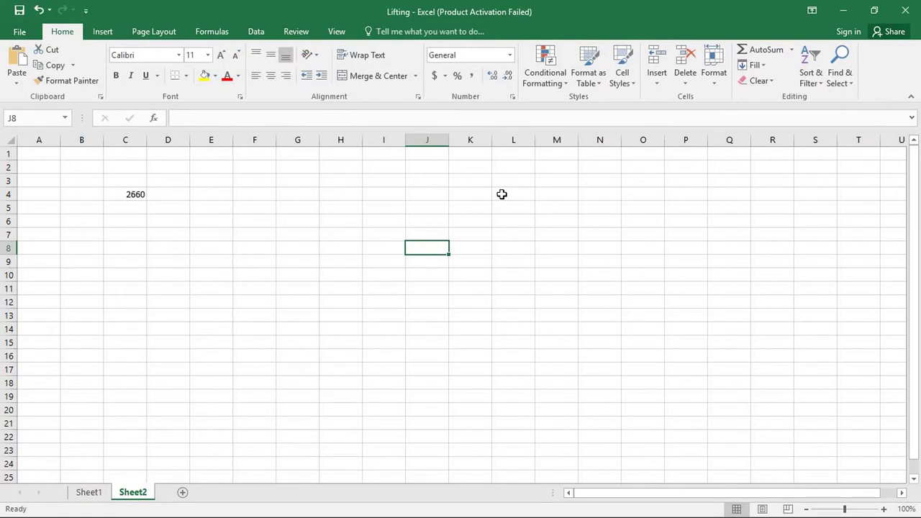
{"action": "left_click", "coordinate": [501, 194]}
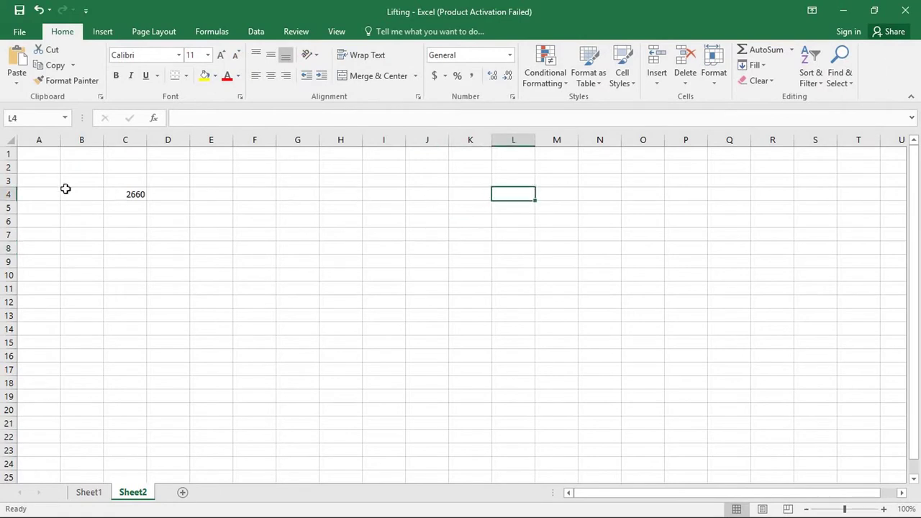
{"action": "left_click", "coordinate": [95, 36]}
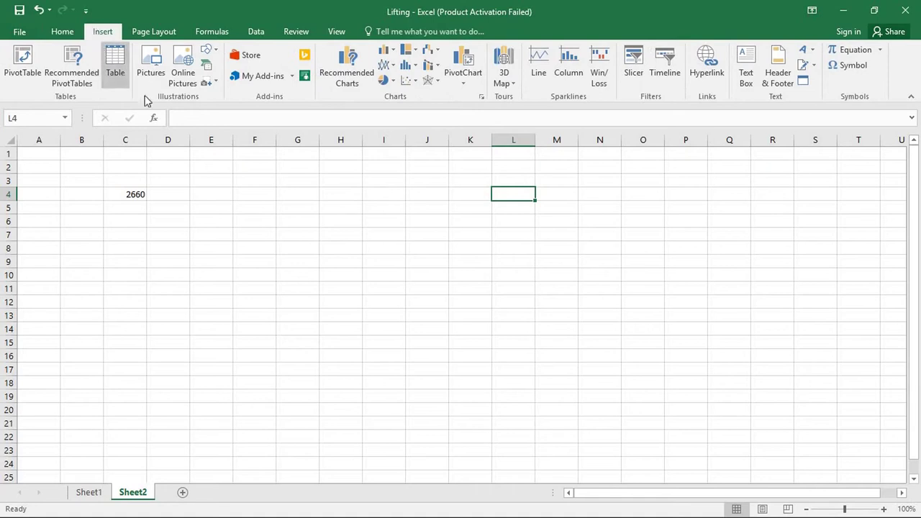
{"action": "left_click", "coordinate": [215, 50]}
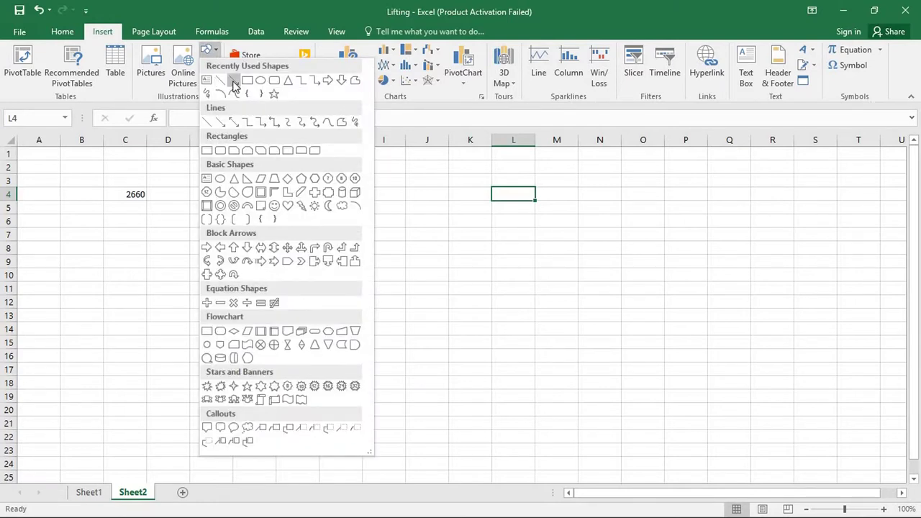
{"action": "left_click", "coordinate": [234, 122]}
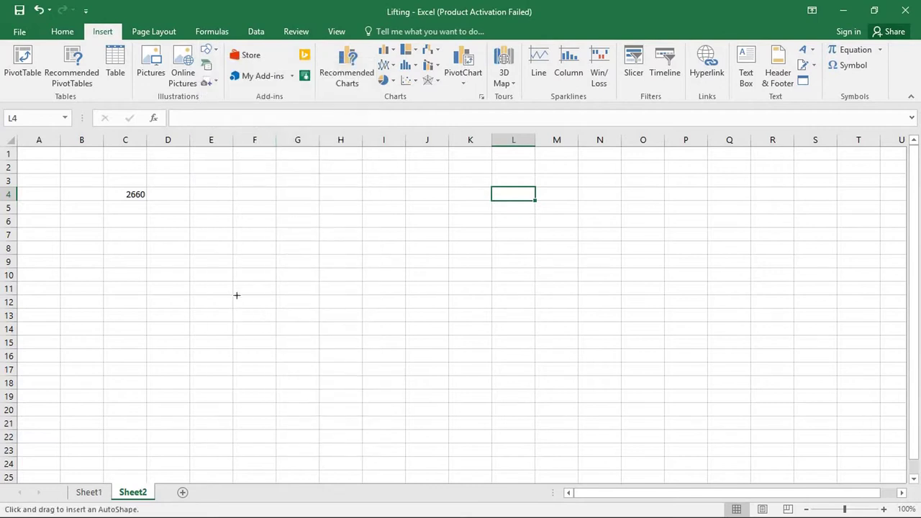
{"action": "mouse_move", "coordinate": [230, 361]}
{"action": "left_mouse_down"}
{"action": "mouse_move", "coordinate": [552, 336]}
{"action": "mouse_move", "coordinate": [595, 365]}
{"action": "mouse_move", "coordinate": [624, 362]}
{"action": "left_mouse_up"}
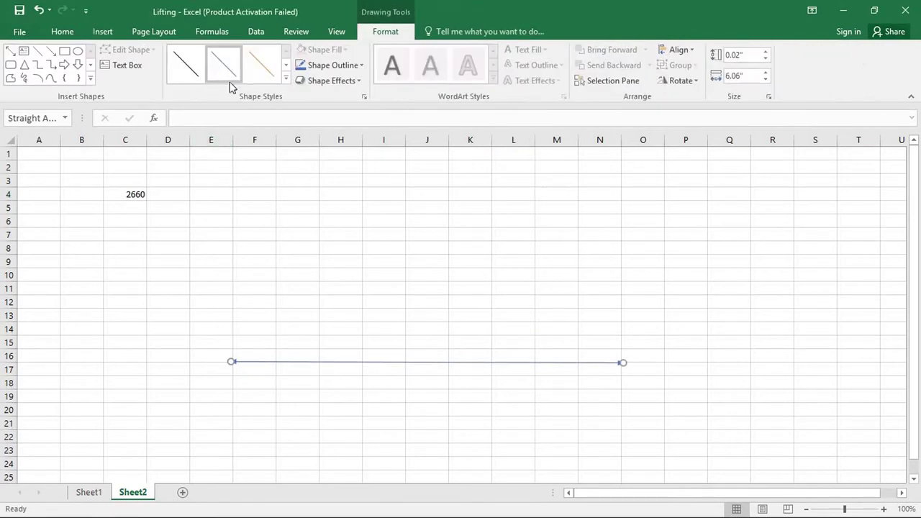
- Draw a vertical arrow about 2.75" high from the baseline's midpoint, and a sloping arrow from the baseline's left end to its tip
{"action": "left_click", "coordinate": [51, 51]}
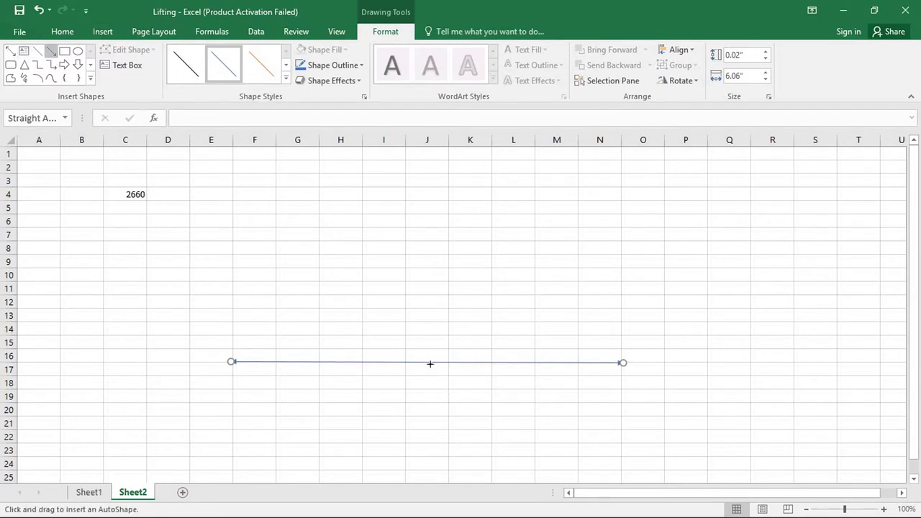
{"action": "left_click_drag", "start_coordinate": [431, 362], "coordinate": [430, 185]}
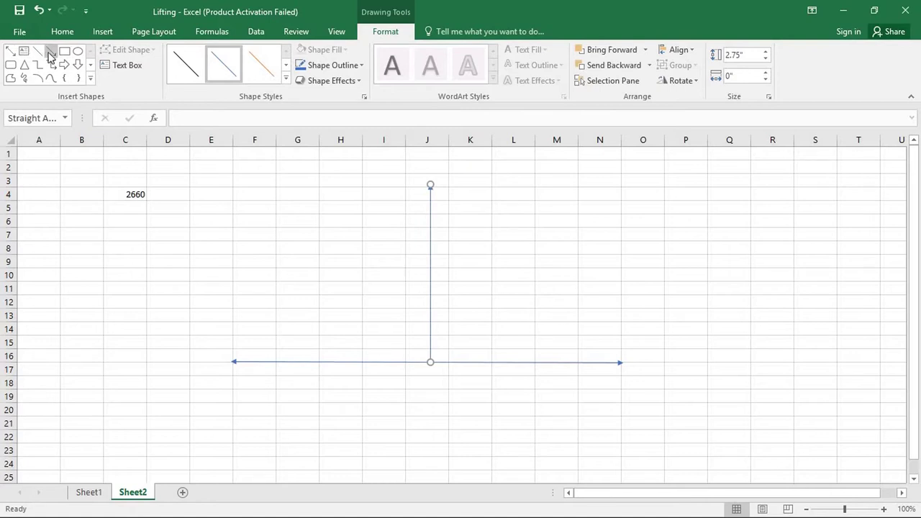
{"action": "mouse_move", "coordinate": [235, 358]}
{"action": "left_mouse_down"}
{"action": "mouse_move", "coordinate": [400, 197]}
{"action": "mouse_move", "coordinate": [427, 189]}
{"action": "left_mouse_up"}
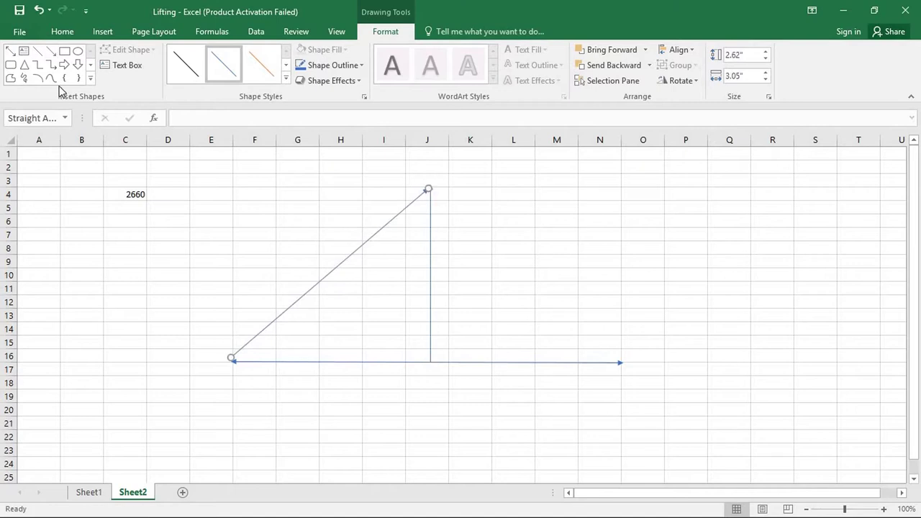
- Mark the angle between the sloping arrow and the baseline with an arc and a text box reading 60
{"action": "left_click", "coordinate": [38, 78]}
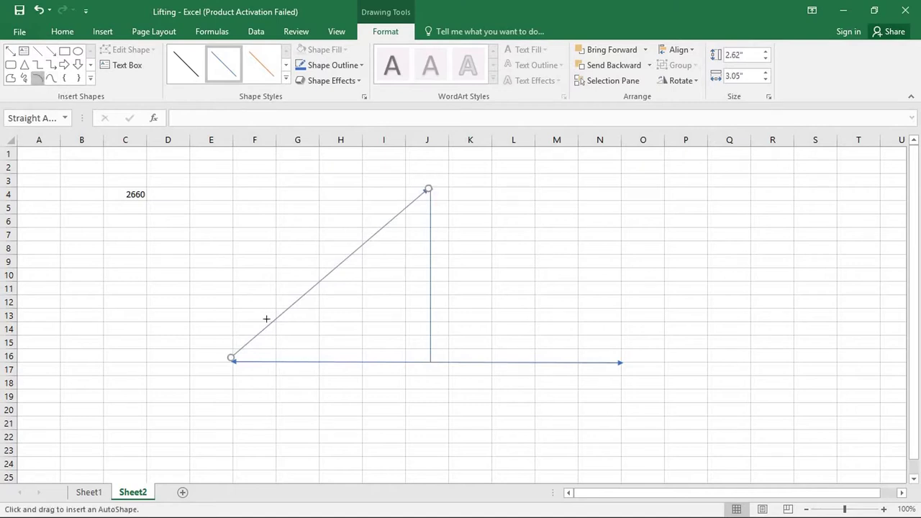
{"action": "left_click_drag", "start_coordinate": [291, 359], "coordinate": [275, 341]}
{"action": "left_click", "coordinate": [24, 52]}
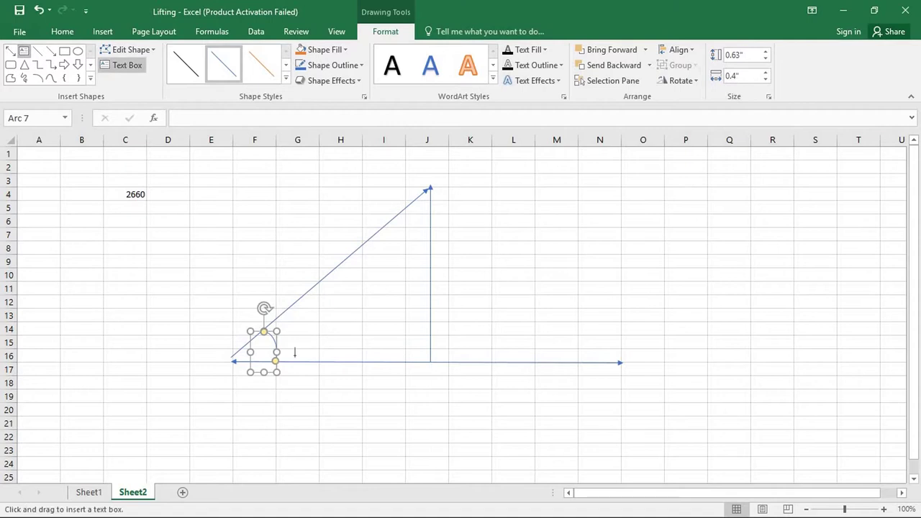
{"action": "left_click", "coordinate": [298, 332]}
{"action": "type", "text": "60"}
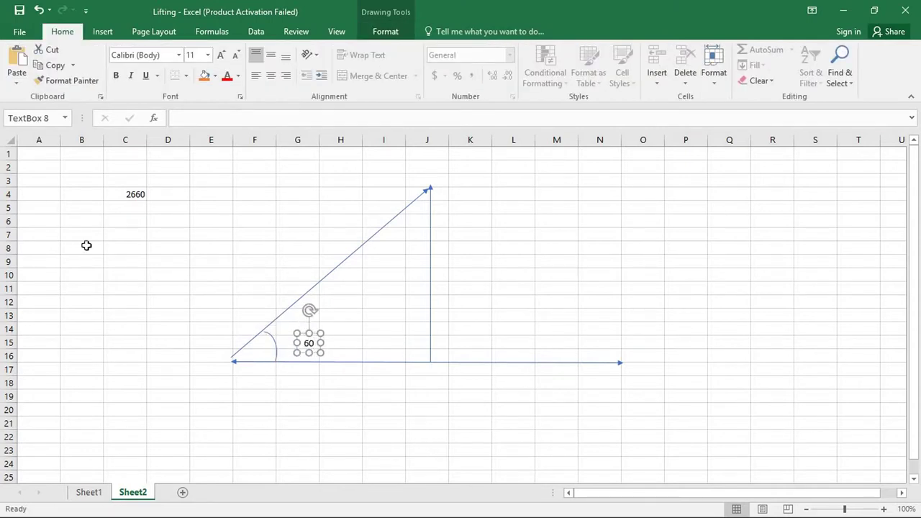
{"action": "key", "text": "Escape"}
{"action": "key", "text": "Escape"}
- Enter the formula =2660/2 in cell H18, beneath the left half of the baseline
{"action": "left_click", "coordinate": [123, 193]}
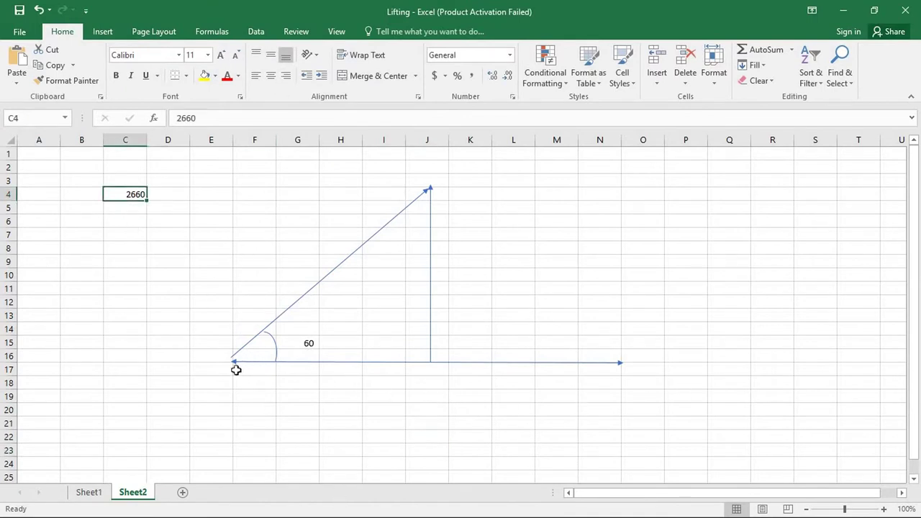
{"action": "left_click", "coordinate": [338, 383]}
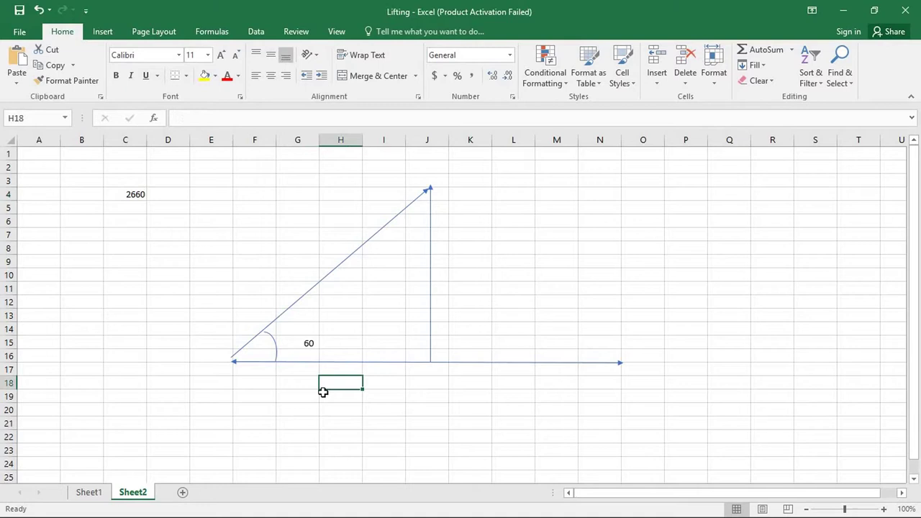
{"action": "type", "text": "=2660/"}
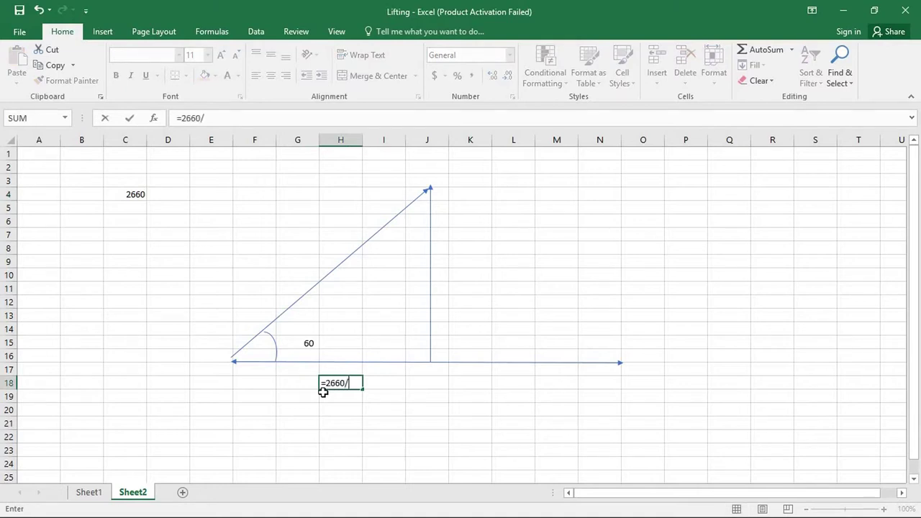
{"action": "type", "text": "2"}
{"action": "key", "text": "Return"}
{"action": "left_click", "coordinate": [323, 436]}
{"action": "left_click", "coordinate": [350, 383]}
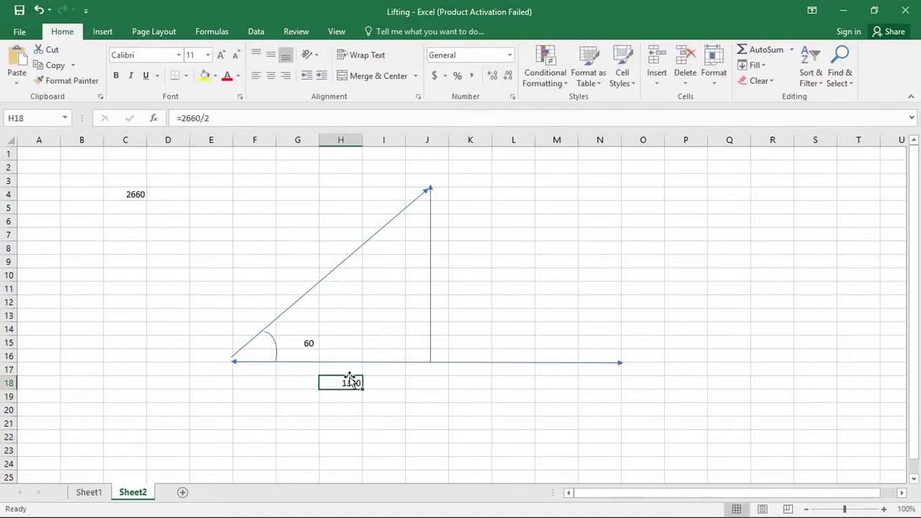
{"action": "left_click", "coordinate": [411, 387]}
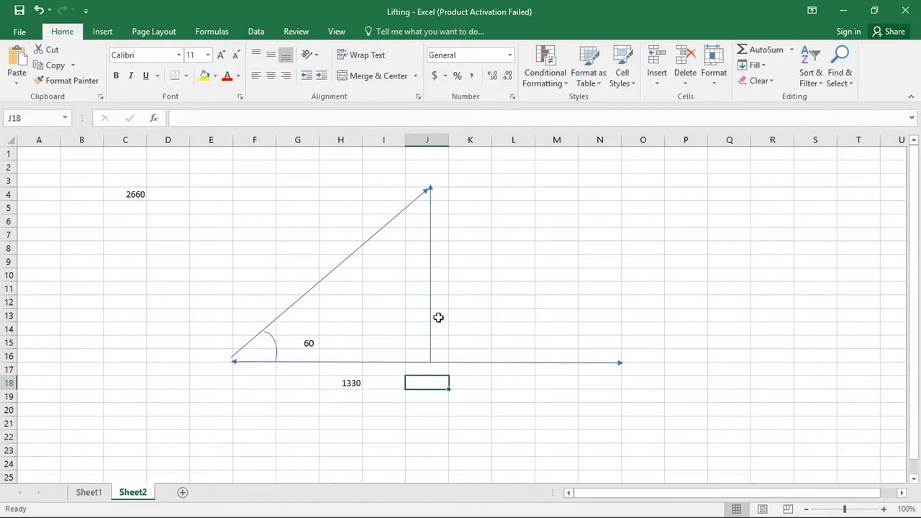
- Label the triangle's vertical side with X in cell K10
{"action": "left_click", "coordinate": [464, 275]}
{"action": "type", "text": "x"}
{"action": "key", "text": "Return"}
{"action": "left_click", "coordinate": [465, 407]}
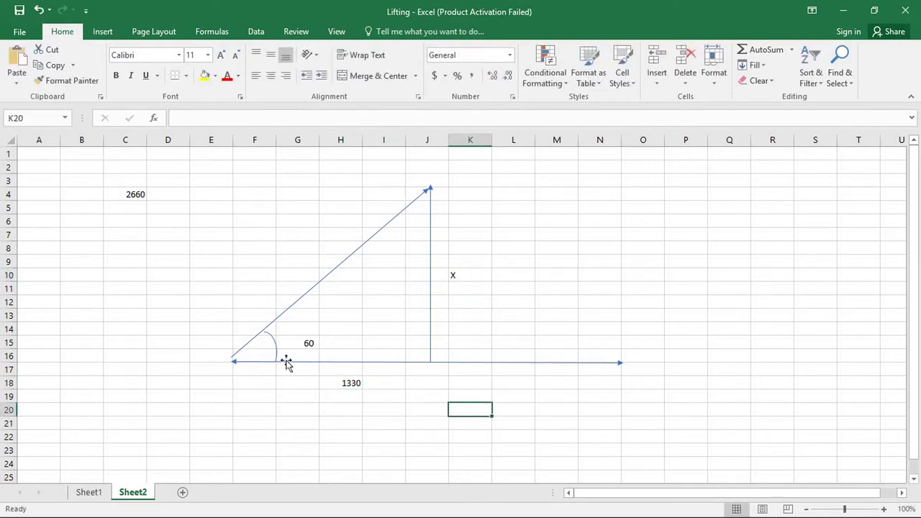
- Enter tan60 in cell F20 and the formula =(X/1330) in cell G20
{"action": "left_click", "coordinate": [240, 411]}
{"action": "type", "text": "an60"}
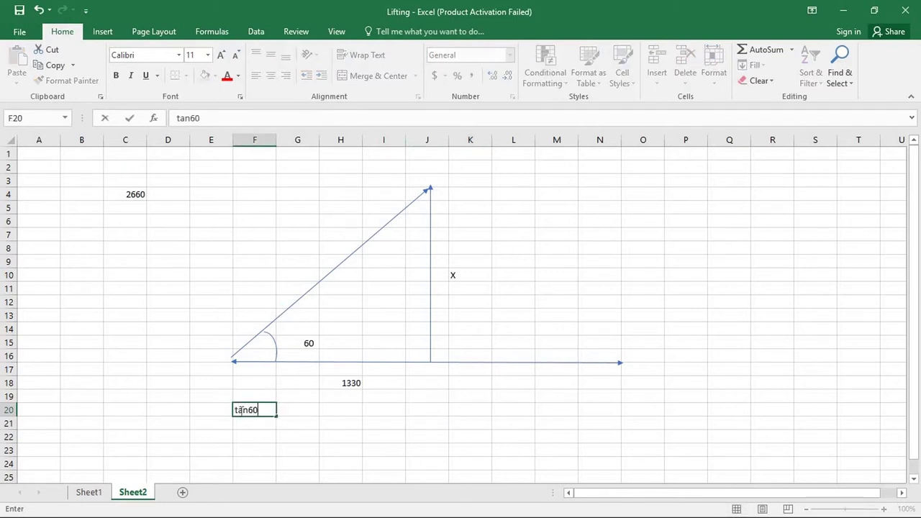
{"action": "left_click", "coordinate": [310, 448]}
{"action": "left_click", "coordinate": [304, 411]}
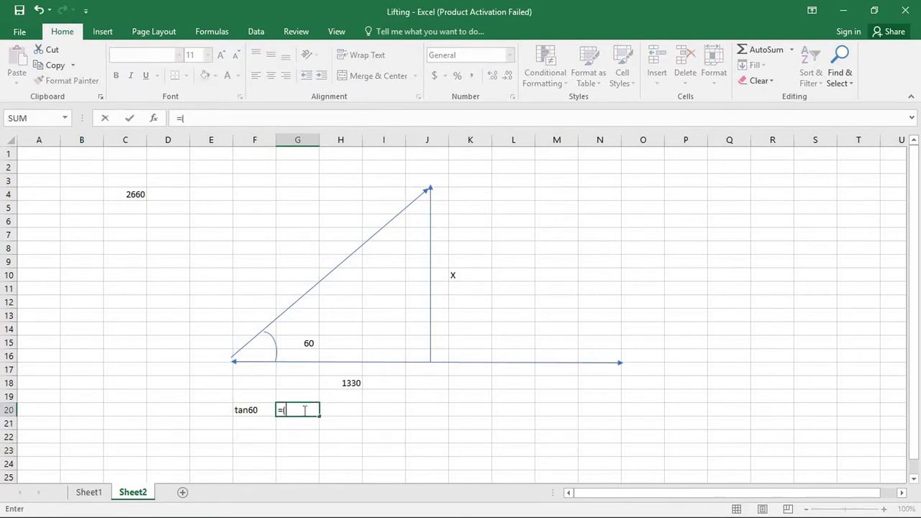
{"action": "type", "text": "=(X/1330"}
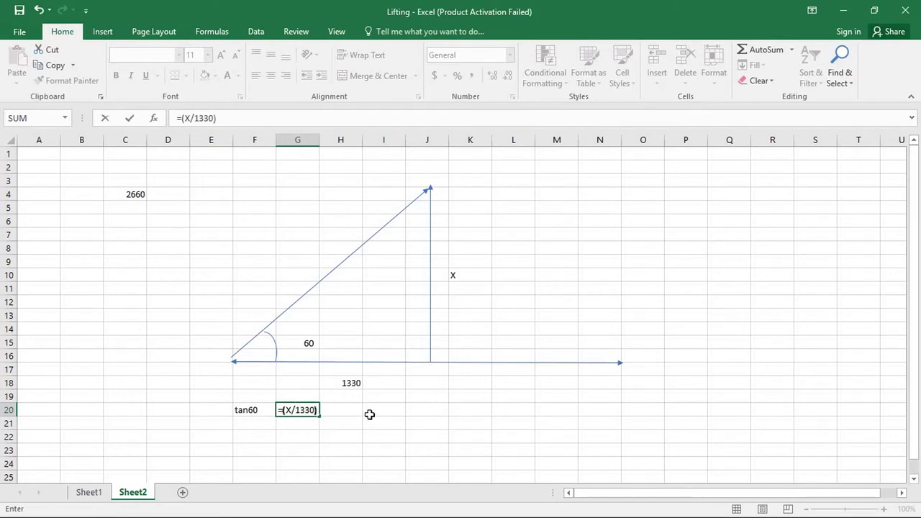
{"action": "key", "text": "Return"}
- Remove the equals sign from cell G20 to turn the formula into the plain text (X/1330)
{"action": "left_click", "coordinate": [290, 411]}
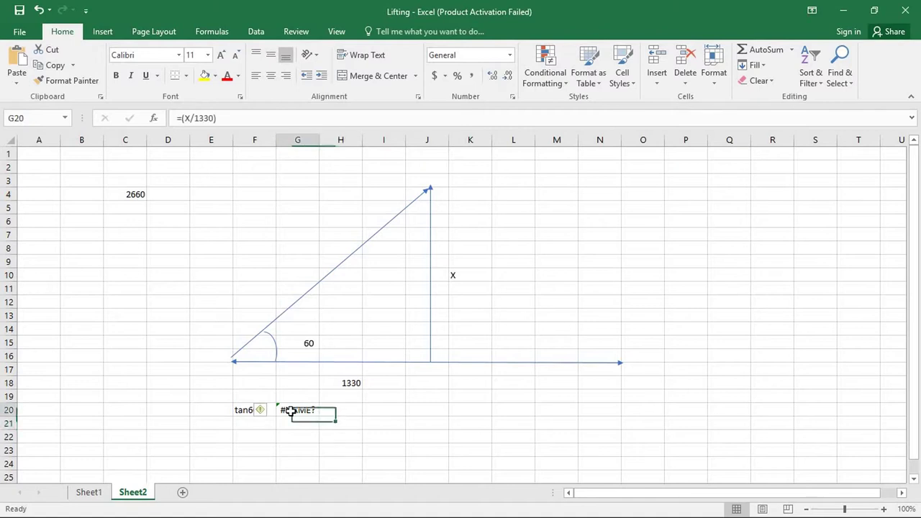
{"action": "left_click", "coordinate": [182, 118]}
{"action": "key", "text": "BackSpace"}
{"action": "key", "text": "Return"}
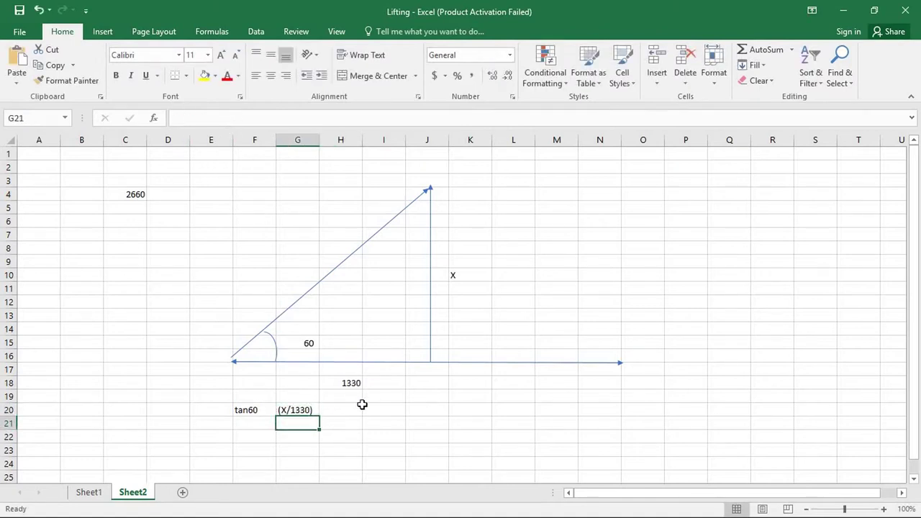
{"action": "left_click", "coordinate": [346, 410]}
{"action": "left_click", "coordinate": [247, 411]}
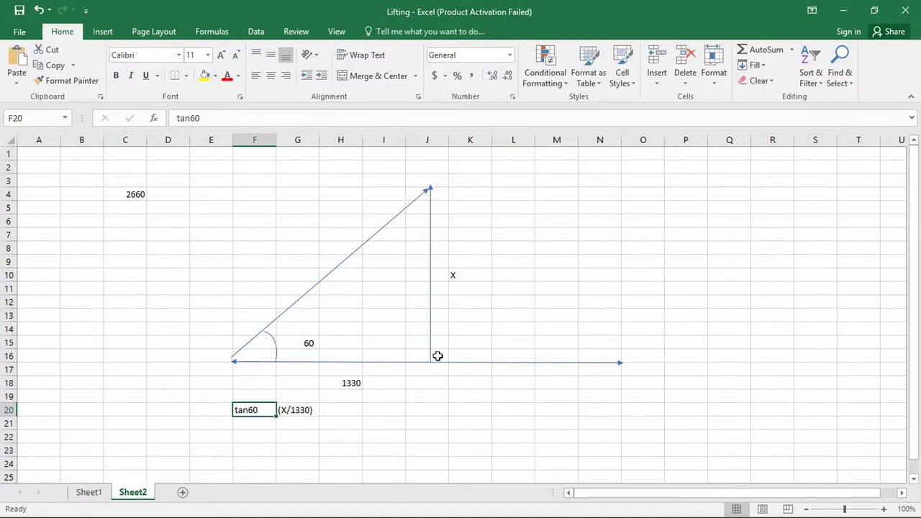
- Copy the X value 2303.63 from Sheet1 into cell L10 of Sheet2, beside the X label
{"action": "left_click", "coordinate": [89, 493]}
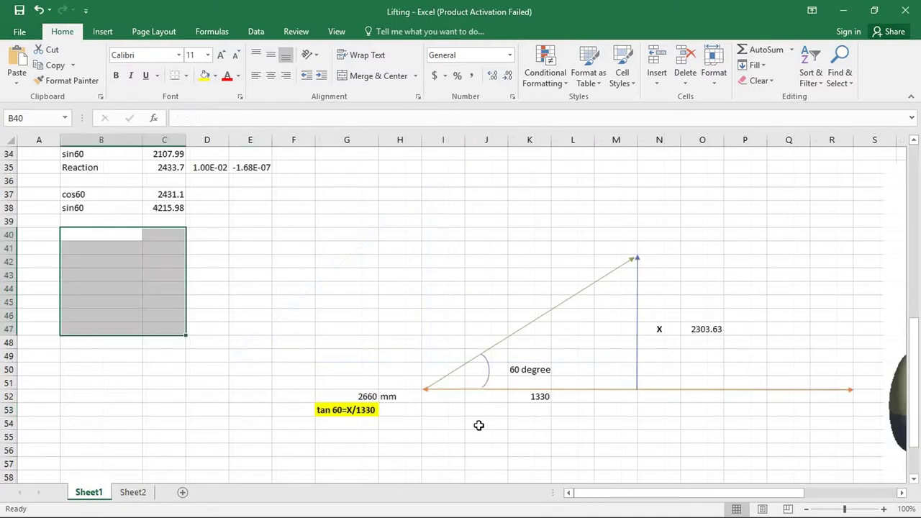
{"action": "left_click", "coordinate": [704, 317]}
{"action": "left_click", "coordinate": [705, 329]}
{"action": "key", "text": "ctrl+c"}
{"action": "left_click", "coordinate": [133, 493]}
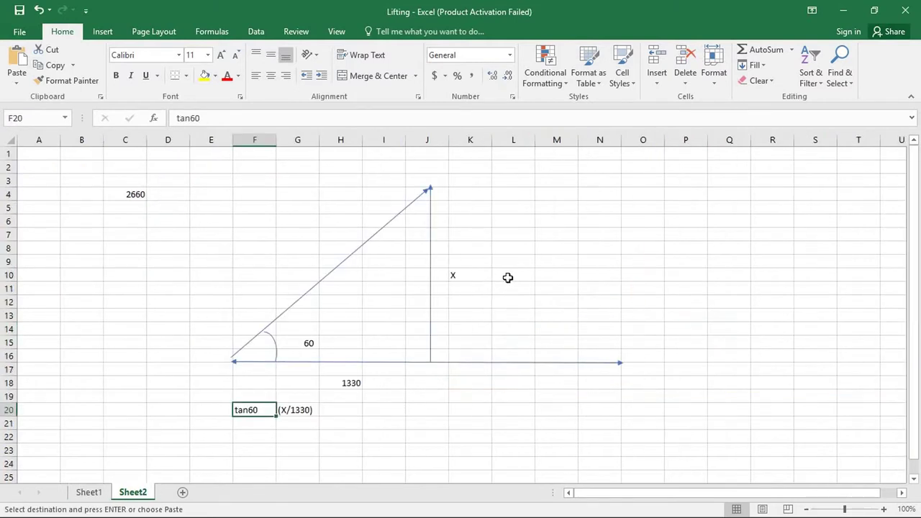
{"action": "left_click", "coordinate": [518, 275]}
{"action": "key", "text": "ctrl+v"}
{"action": "left_click", "coordinate": [672, 273]}
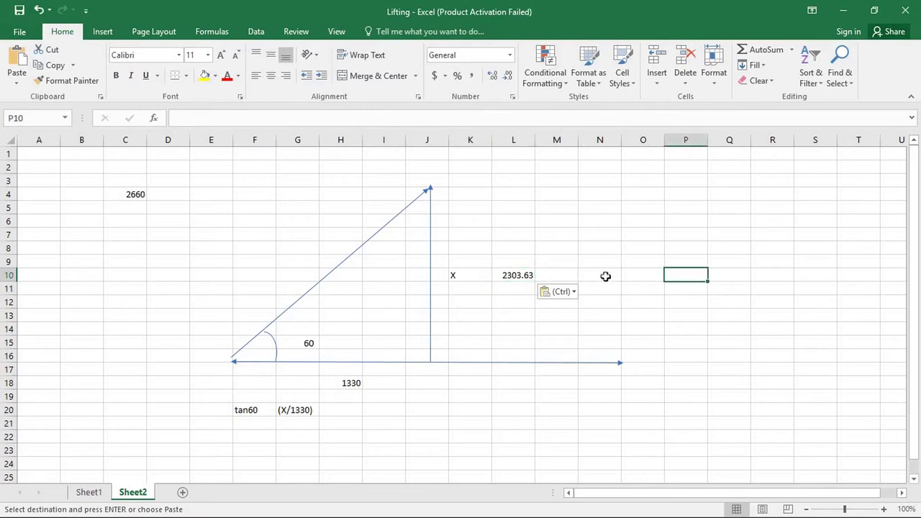
{"action": "key", "text": "Left"}
{"action": "key", "text": "Menu"}
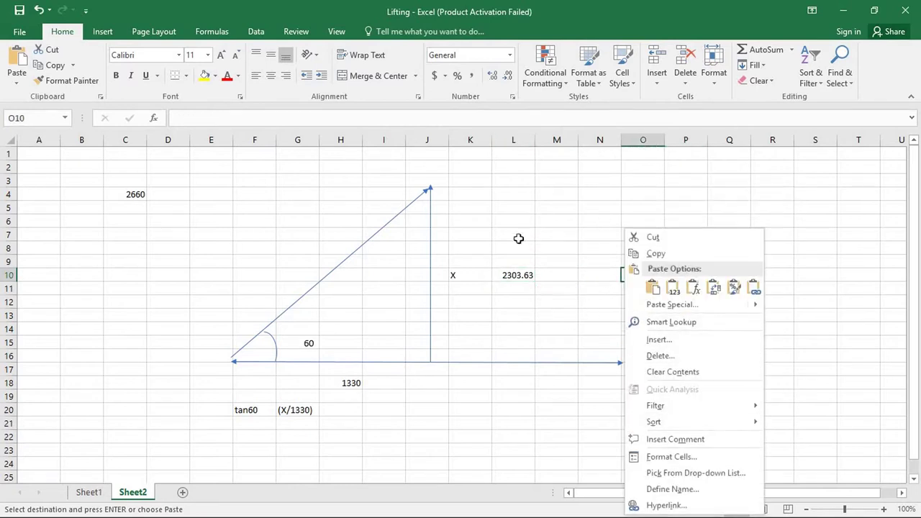
{"action": "left_click", "coordinate": [519, 239]}
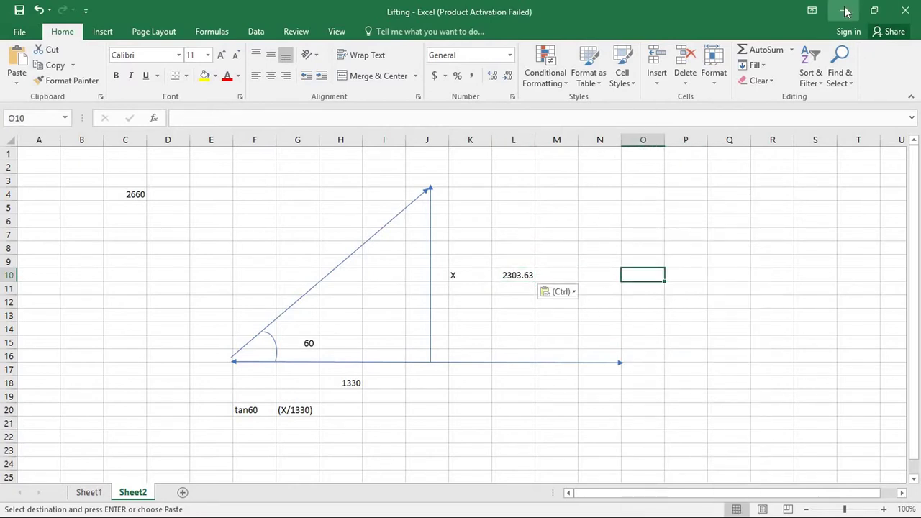
- Switch to the Mechanical window of the Static Structural-2lugs-Rigid system and expand its Remote Points
{"action": "left_click", "coordinate": [845, 11]}
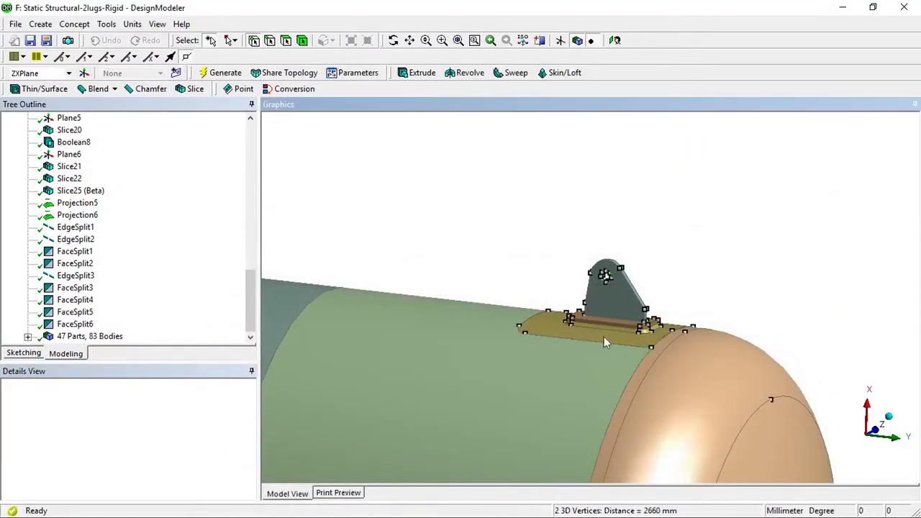
{"action": "key", "text": "alt+Tab"}
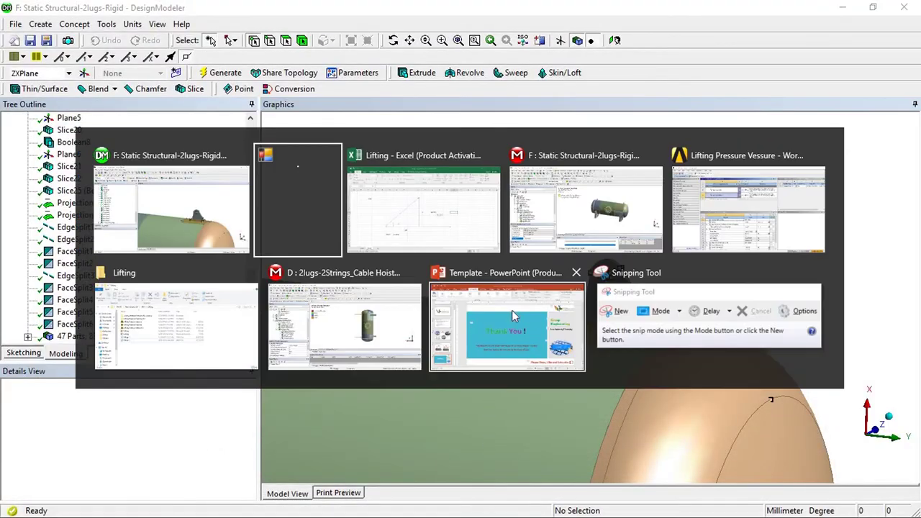
{"action": "key", "text": "alt+Tab"}
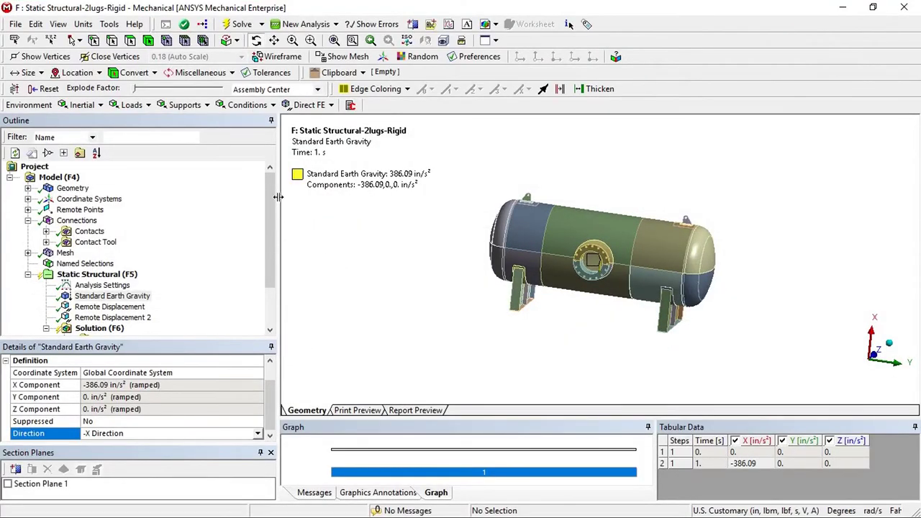
{"action": "left_click", "coordinate": [27, 210]}
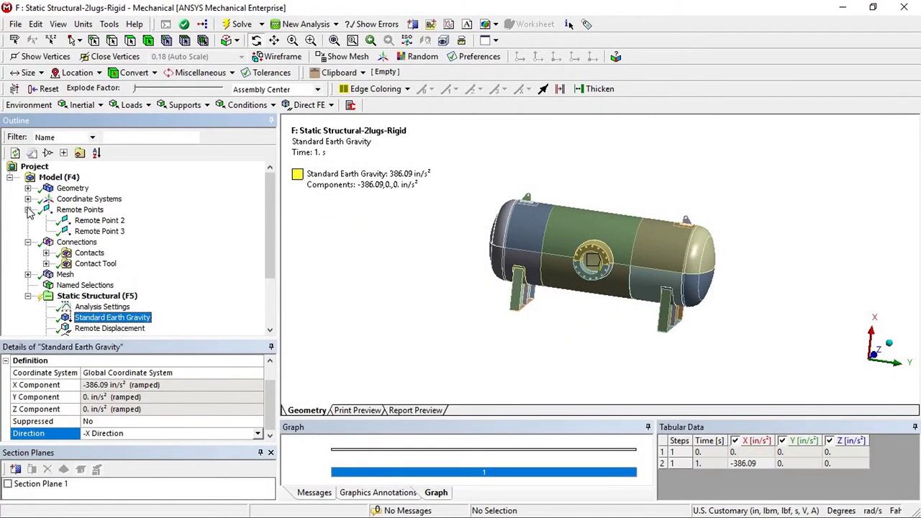
- Examine the lifting lugs and the locations of Remote Point 2 and Remote Point 3 above the vessel
{"action": "scroll", "coordinate": [594, 259], "scroll_direction": "down", "scroll_amount": 5}
{"action": "scroll", "coordinate": [592, 261], "scroll_direction": "up", "scroll_amount": 6}
{"action": "scroll", "coordinate": [591, 261], "scroll_direction": "up", "scroll_amount": 3}
{"action": "middle_click_drag", "start_coordinate": [592, 263], "coordinate": [647, 351], "text": "ctrl"}
{"action": "scroll", "coordinate": [558, 307], "scroll_direction": "up", "scroll_amount": 10}
{"action": "middle_click_drag", "start_coordinate": [510, 272], "coordinate": [595, 256], "text": "ctrl"}
{"action": "scroll", "coordinate": [272, 290], "scroll_direction": "down", "scroll_amount": 3}
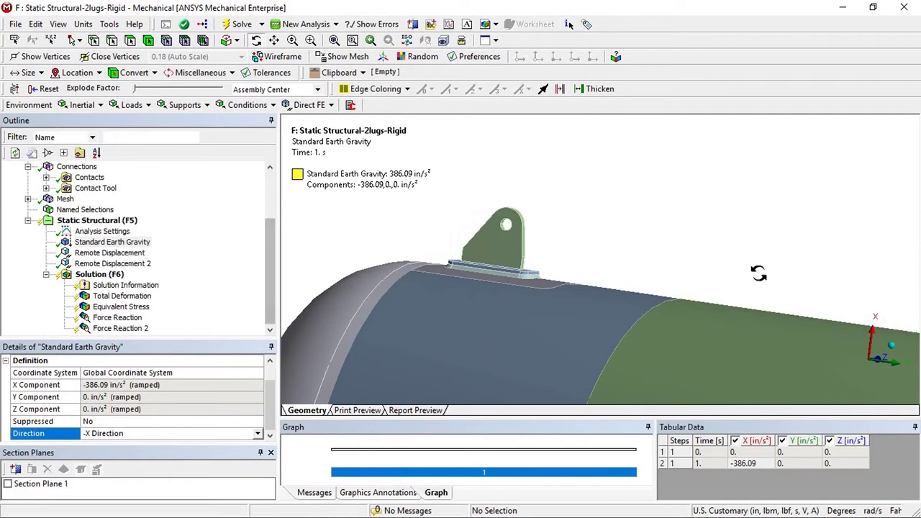
{"action": "scroll", "coordinate": [652, 282], "scroll_direction": "up", "scroll_amount": 2}
{"action": "scroll", "coordinate": [643, 282], "scroll_direction": "down", "scroll_amount": 4}
{"action": "left_click_drag", "start_coordinate": [273, 221], "coordinate": [276, 209]}
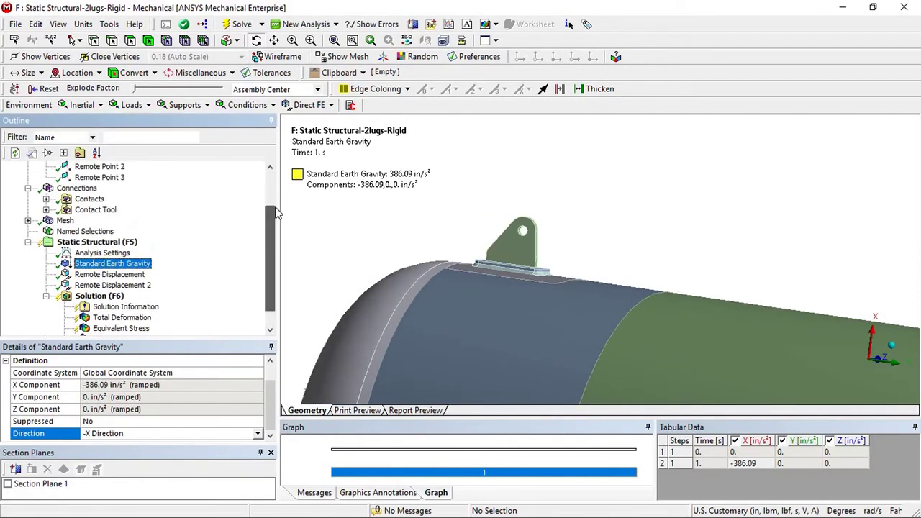
{"action": "left_click", "coordinate": [105, 167]}
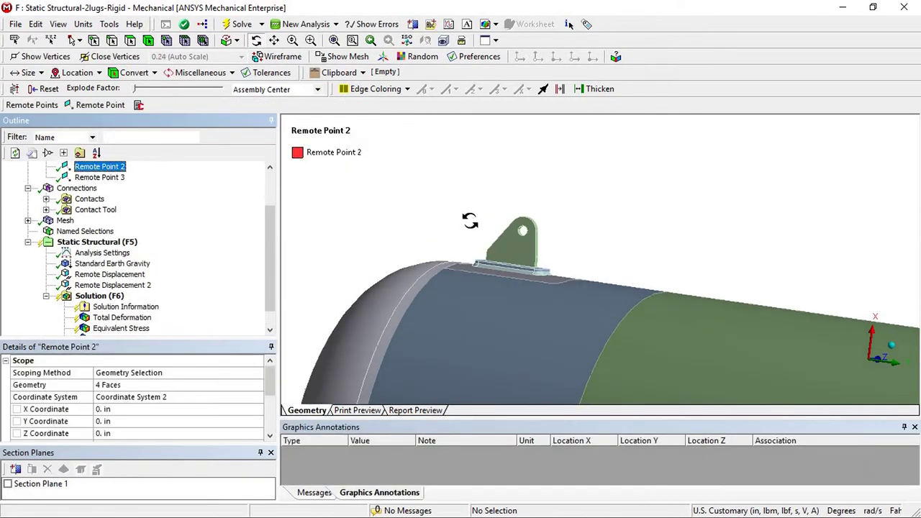
{"action": "scroll", "coordinate": [545, 251], "scroll_direction": "down", "scroll_amount": 10}
{"action": "mouse_move", "coordinate": [612, 270]}
{"action": "middle_mouse_down"}
{"action": "mouse_move", "coordinate": [628, 278]}
{"action": "mouse_move", "coordinate": [625, 271]}
{"action": "middle_mouse_up"}
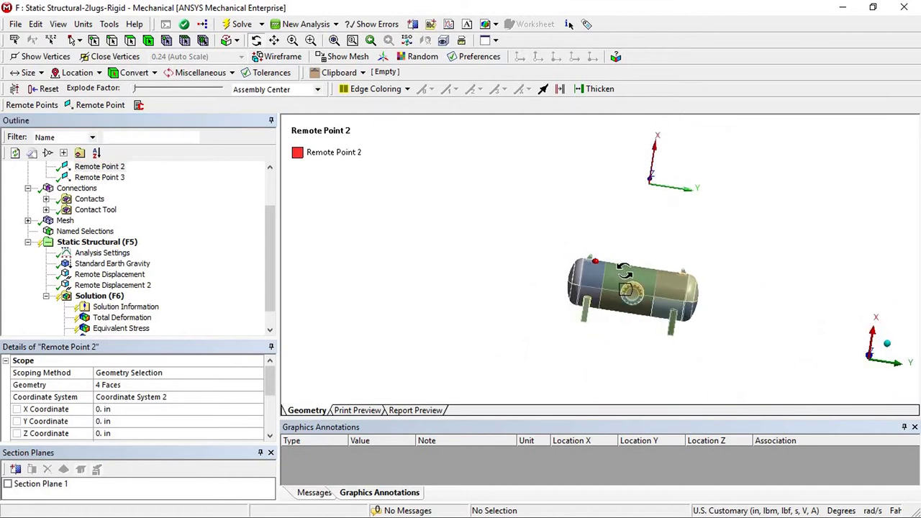
{"action": "left_click", "coordinate": [101, 178]}
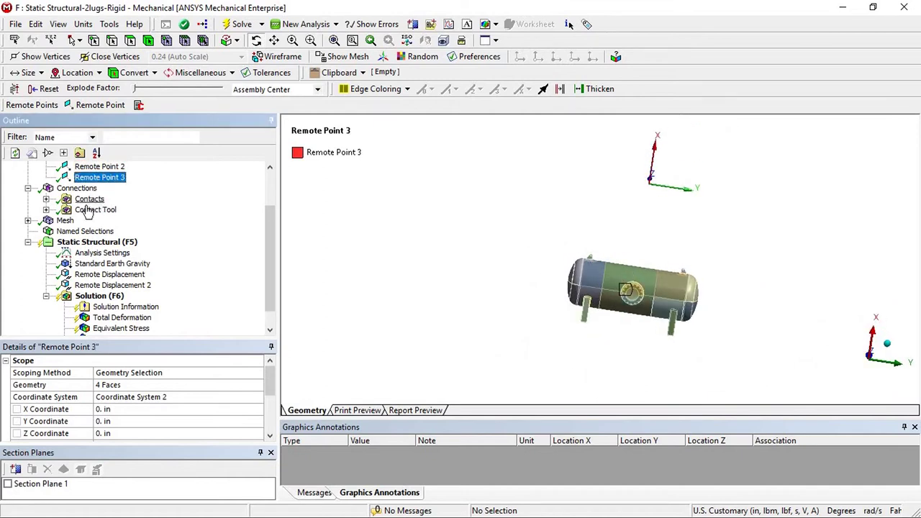
{"action": "scroll", "coordinate": [43, 210], "scroll_direction": "up", "scroll_amount": 2}
- Collapse the Remote Points and display the model's existing coordinate systems around the vessel
{"action": "left_click", "coordinate": [27, 210]}
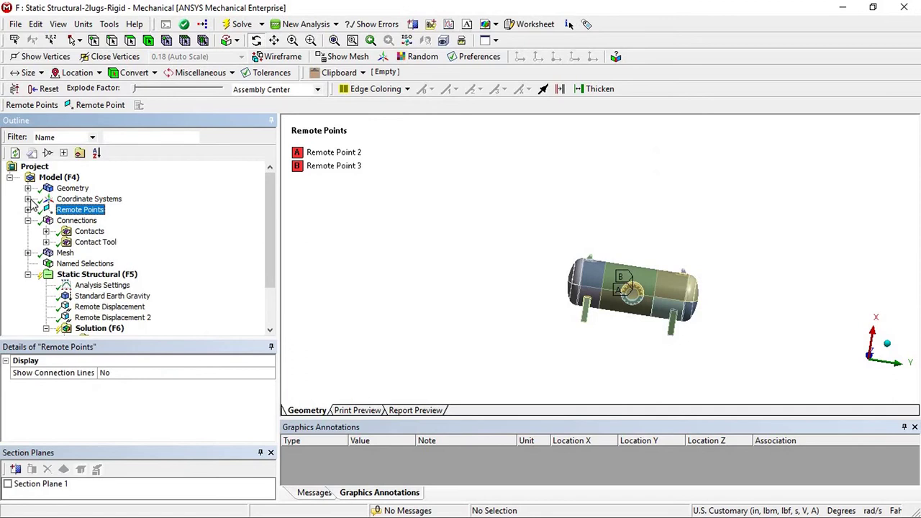
{"action": "left_click", "coordinate": [27, 198]}
{"action": "left_click", "coordinate": [89, 199]}
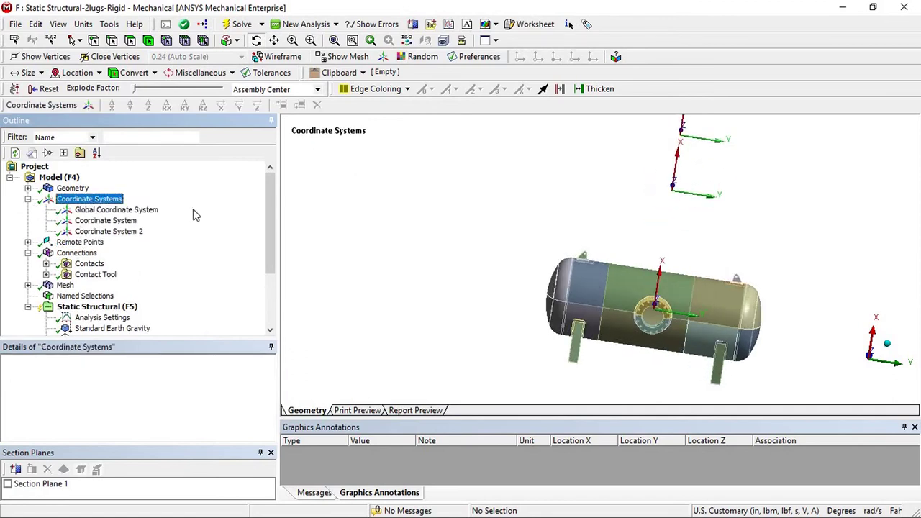
{"action": "left_click", "coordinate": [537, 217]}
{"action": "scroll", "coordinate": [533, 235], "scroll_direction": "up", "scroll_amount": 4}
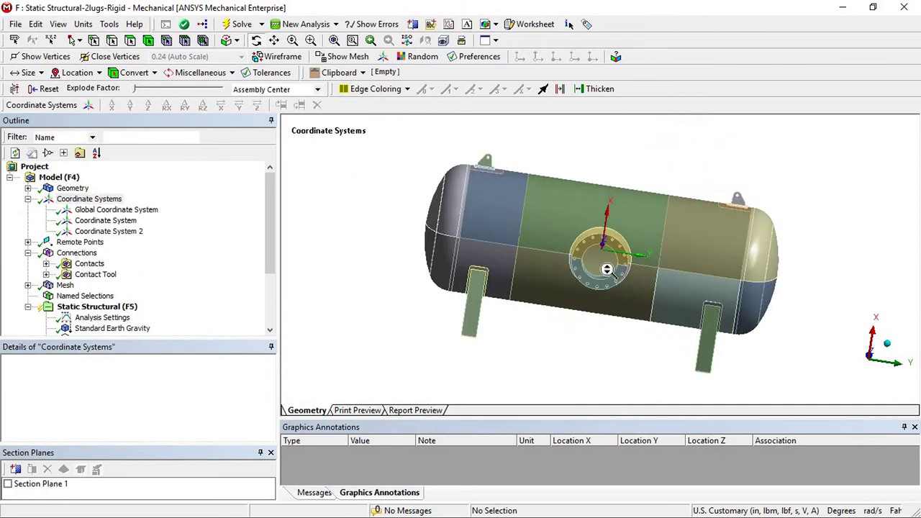
{"action": "scroll", "coordinate": [607, 268], "scroll_direction": "down", "scroll_amount": 5}
{"action": "middle_click_drag", "start_coordinate": [580, 257], "coordinate": [587, 319], "text": "ctrl"}
{"action": "scroll", "coordinate": [568, 302], "scroll_direction": "up", "scroll_amount": 5}
{"action": "middle_click_drag", "start_coordinate": [576, 269], "coordinate": [590, 270]}
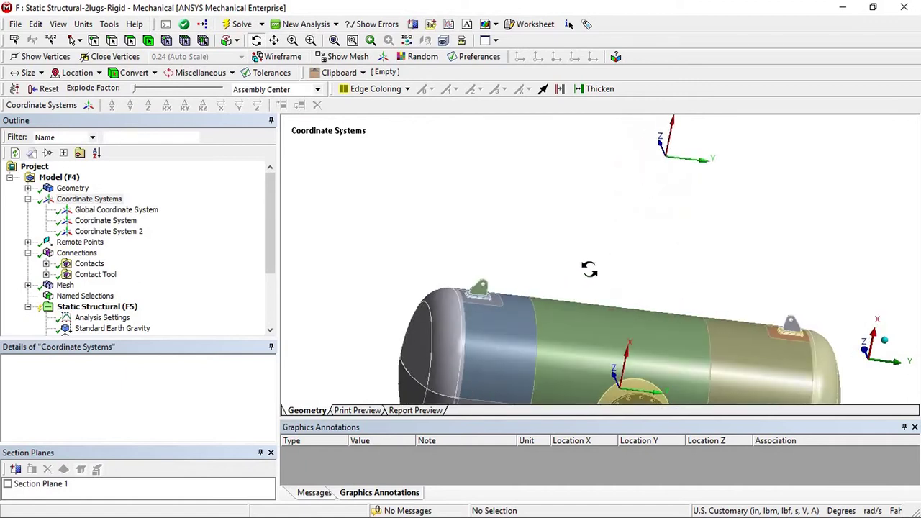
- Select a cylindrical face of the first lug's hole and extend the selection to limits
{"action": "scroll", "coordinate": [488, 297], "scroll_direction": "up", "scroll_amount": 4}
{"action": "middle_click_drag", "start_coordinate": [496, 296], "coordinate": [720, 235], "text": "ctrl"}
{"action": "scroll", "coordinate": [666, 224], "scroll_direction": "up", "scroll_amount": 5}
{"action": "middle_click_drag", "start_coordinate": [640, 228], "coordinate": [648, 199]}
{"action": "middle_click_drag", "start_coordinate": [654, 148], "coordinate": [616, 342], "text": "ctrl"}
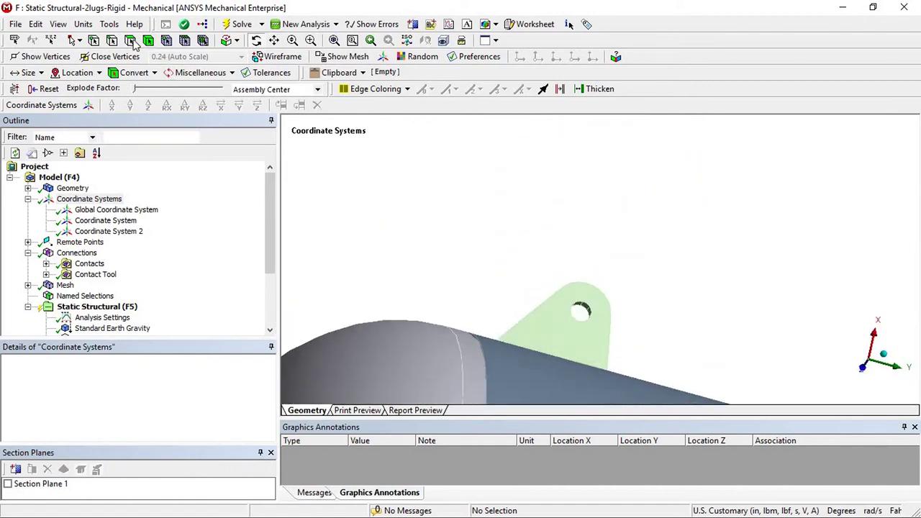
{"action": "left_click", "coordinate": [583, 310]}
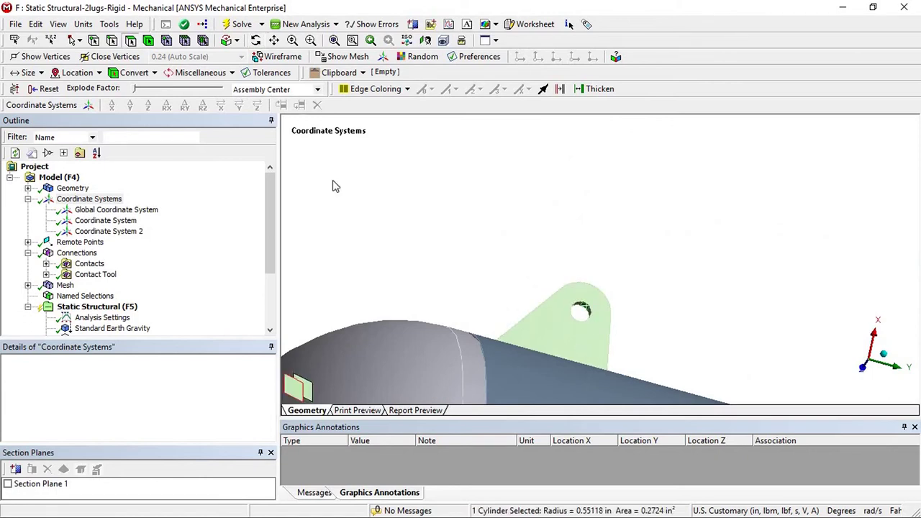
{"action": "left_click", "coordinate": [234, 40]}
{"action": "left_click", "coordinate": [281, 70]}
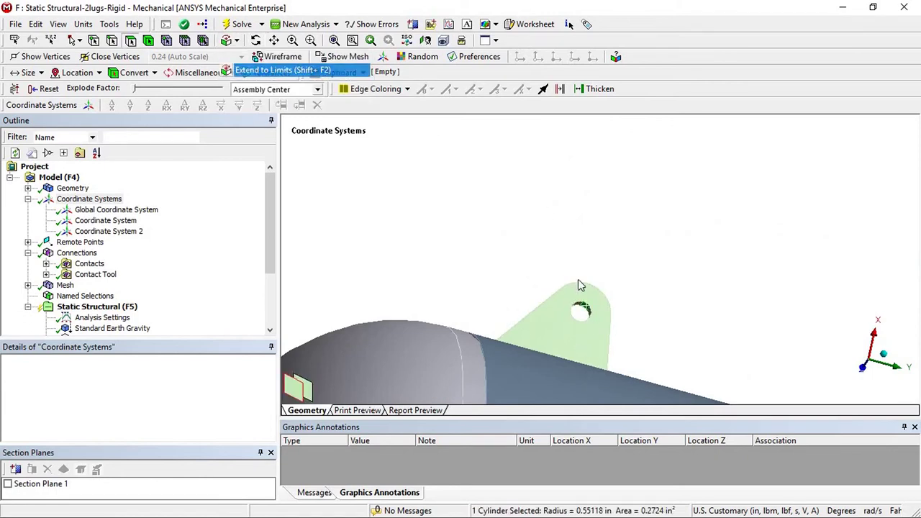
- Add the second lug's hole face to the selection and extend it to limits to include the whole hole
{"action": "scroll", "coordinate": [592, 310], "scroll_direction": "down", "scroll_amount": 4}
{"action": "scroll", "coordinate": [389, 237], "scroll_direction": "up", "scroll_amount": 3}
{"action": "middle_click_drag", "start_coordinate": [663, 335], "coordinate": [716, 307]}
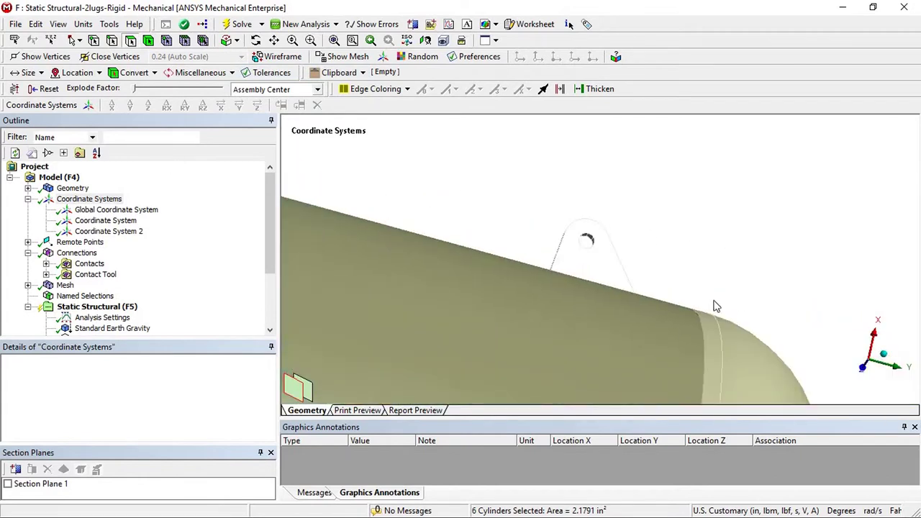
{"action": "left_click", "coordinate": [588, 242], "text": "ctrl"}
{"action": "left_click", "coordinate": [234, 40]}
{"action": "left_click", "coordinate": [247, 72]}
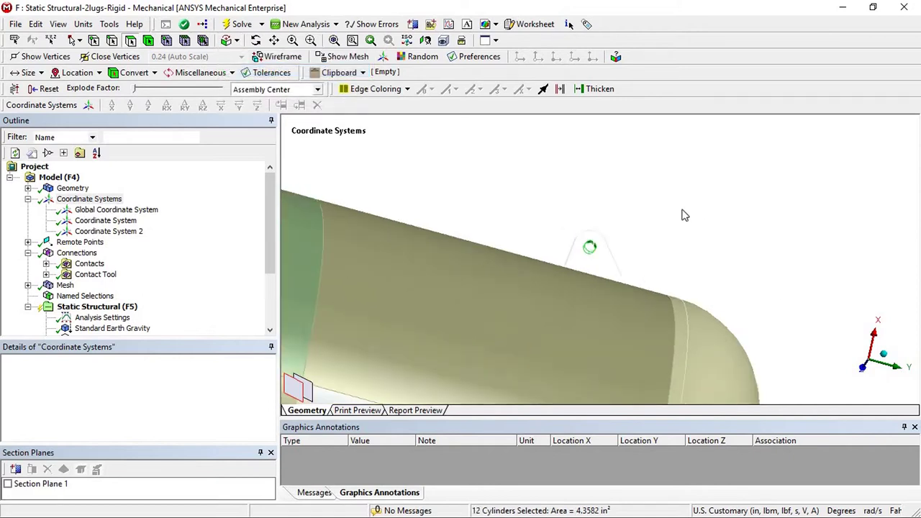
- Insert a new coordinate system centred on the selected hole faces of both lugs
{"action": "scroll", "coordinate": [442, 235], "scroll_direction": "down", "scroll_amount": 5}
{"action": "scroll", "coordinate": [442, 235], "scroll_direction": "down", "scroll_amount": 2}
{"action": "middle_click_drag", "start_coordinate": [442, 236], "coordinate": [432, 277]}
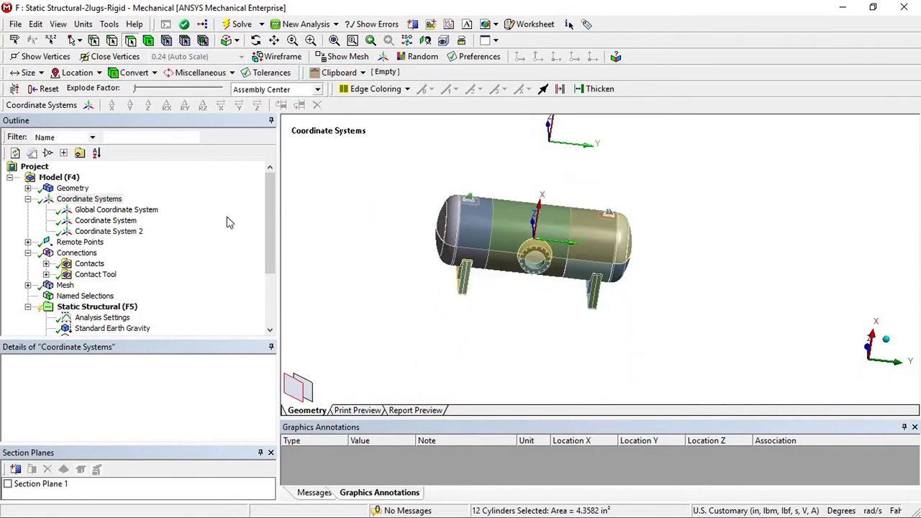
{"action": "left_click", "coordinate": [108, 201]}
{"action": "right_click", "coordinate": [119, 200]}
{"action": "mouse_move", "coordinate": [137, 206]}
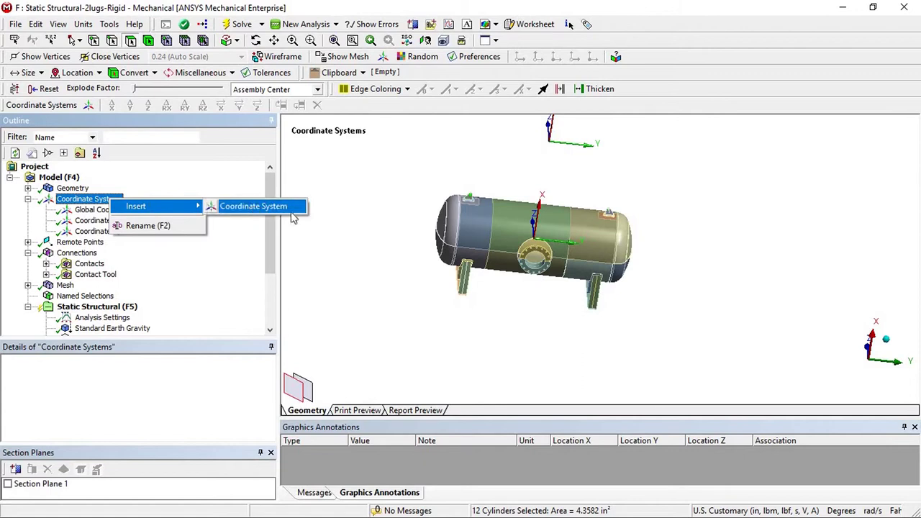
{"action": "left_click", "coordinate": [256, 207]}
{"action": "middle_click_drag", "start_coordinate": [518, 268], "coordinate": [590, 336]}
{"action": "scroll", "coordinate": [587, 299], "scroll_direction": "up", "scroll_amount": 5}
{"action": "middle_click_drag", "start_coordinate": [579, 298], "coordinate": [566, 322]}
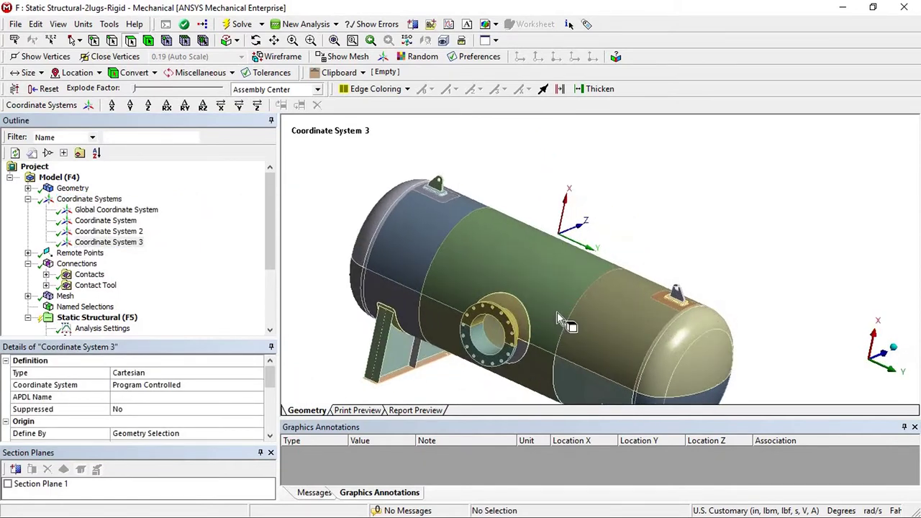
- Add an X offset transformation of 2303.63 in to Coordinate System 3
{"action": "scroll", "coordinate": [574, 277], "scroll_direction": "down", "scroll_amount": 4}
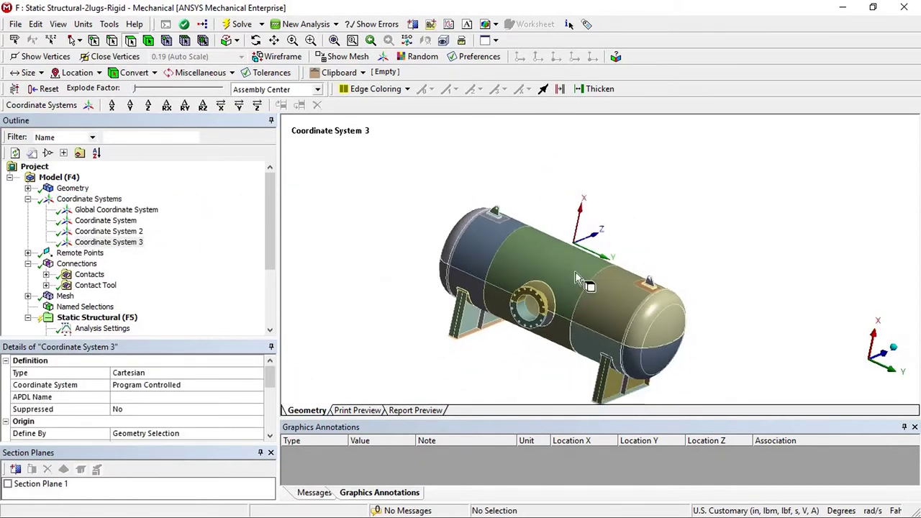
{"action": "left_click", "coordinate": [133, 242]}
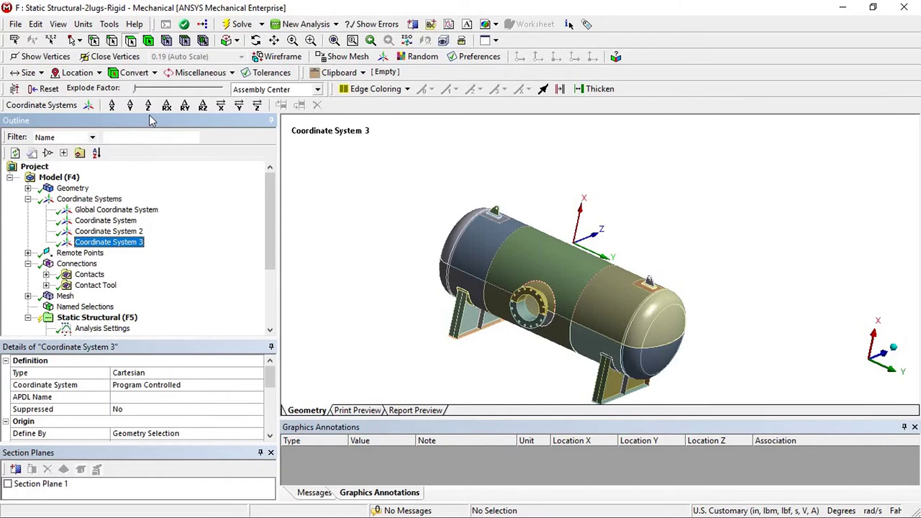
{"action": "left_click", "coordinate": [112, 106]}
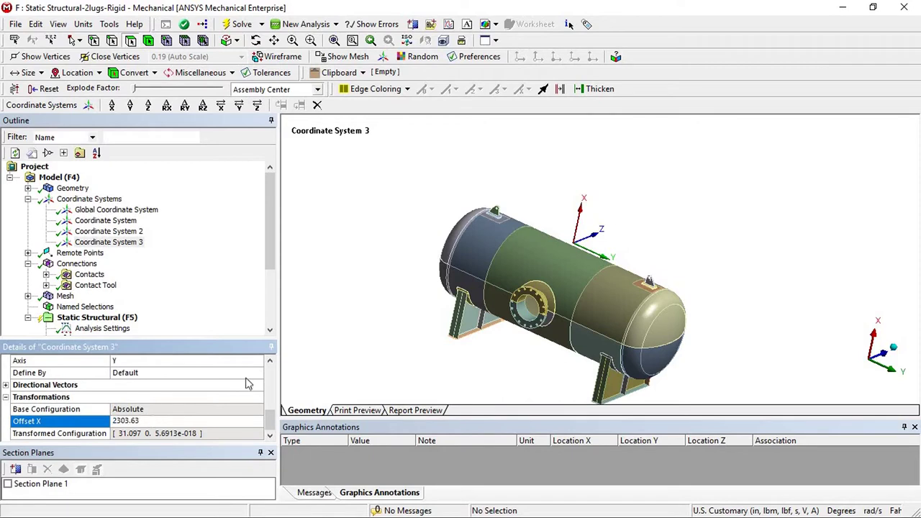
{"action": "type", "text": "2303.63"}
{"action": "key", "text": "Return"}
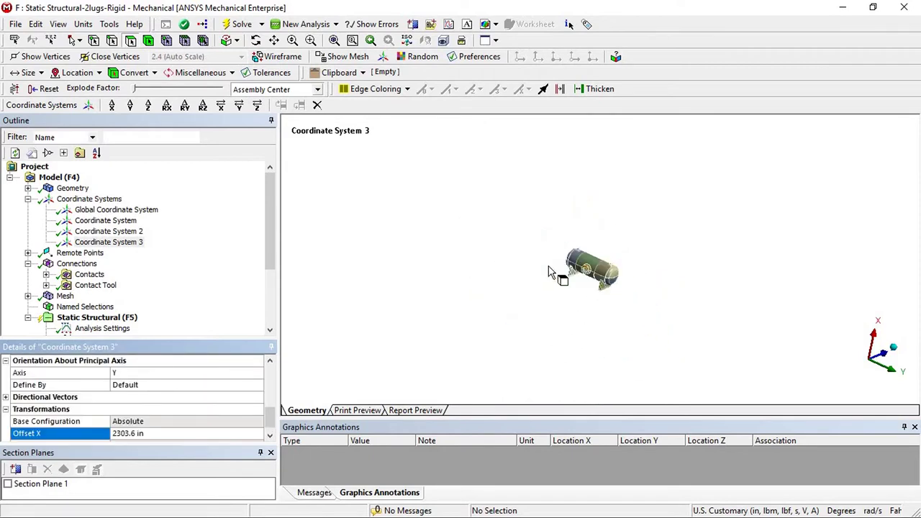
- Copy the X offset value of Coordinate System 3 and reset the offset to 0
{"action": "left_click", "coordinate": [157, 433]}
{"action": "key", "text": "ctrl+c"}
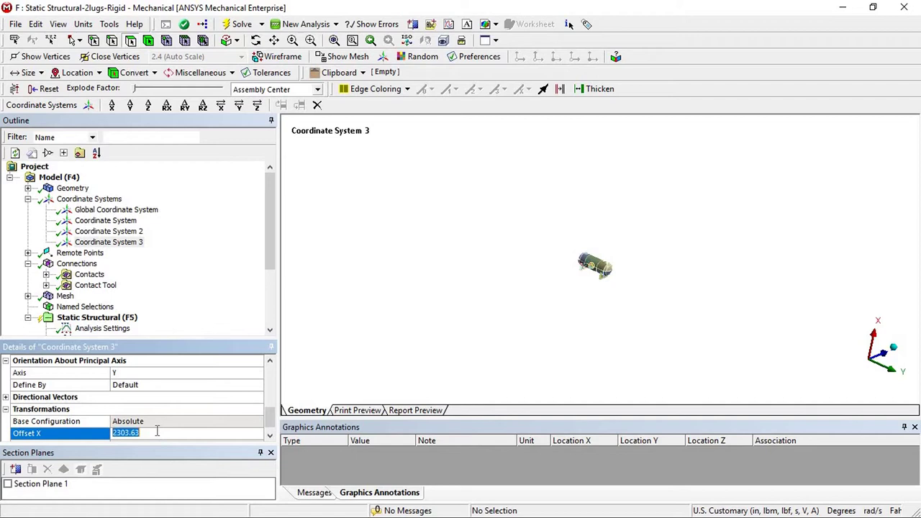
{"action": "key", "text": "Return"}
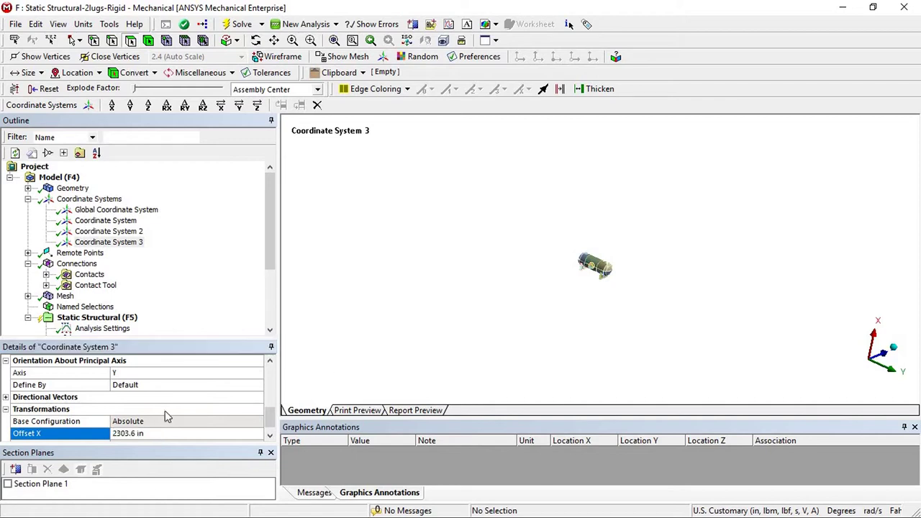
{"action": "left_click", "coordinate": [155, 434]}
{"action": "type", "text": "0"}
{"action": "key", "text": "Return"}
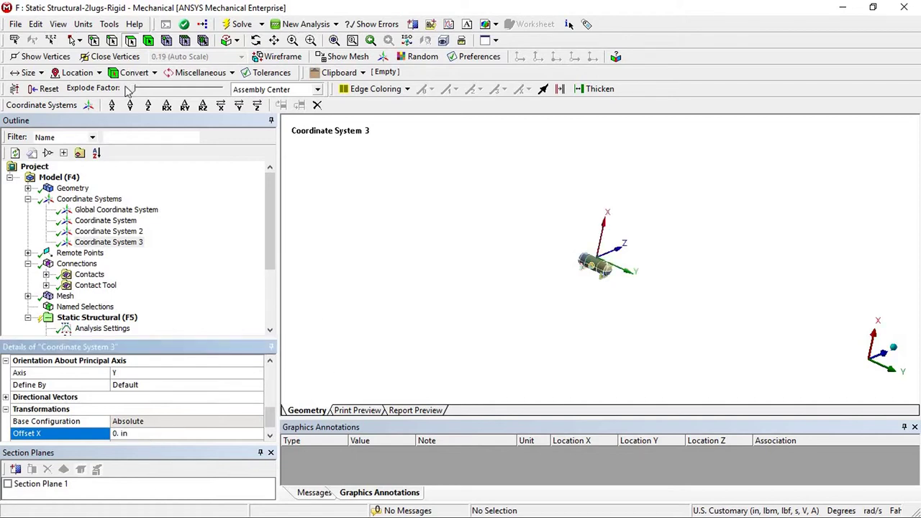
- Change the unit system to Metric (mm, t, N, s, mV, mA)
{"action": "left_click", "coordinate": [85, 24]}
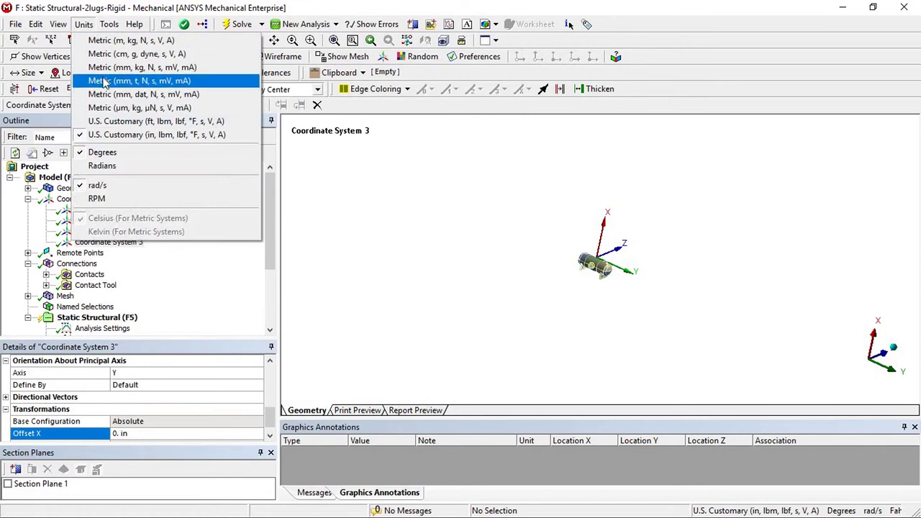
{"action": "left_click", "coordinate": [105, 82]}
{"action": "scroll", "coordinate": [146, 416], "scroll_direction": "down", "scroll_amount": 2}
{"action": "scroll", "coordinate": [146, 416], "scroll_direction": "up", "scroll_amount": 2}
{"action": "scroll", "coordinate": [137, 432], "scroll_direction": "down", "scroll_amount": 4}
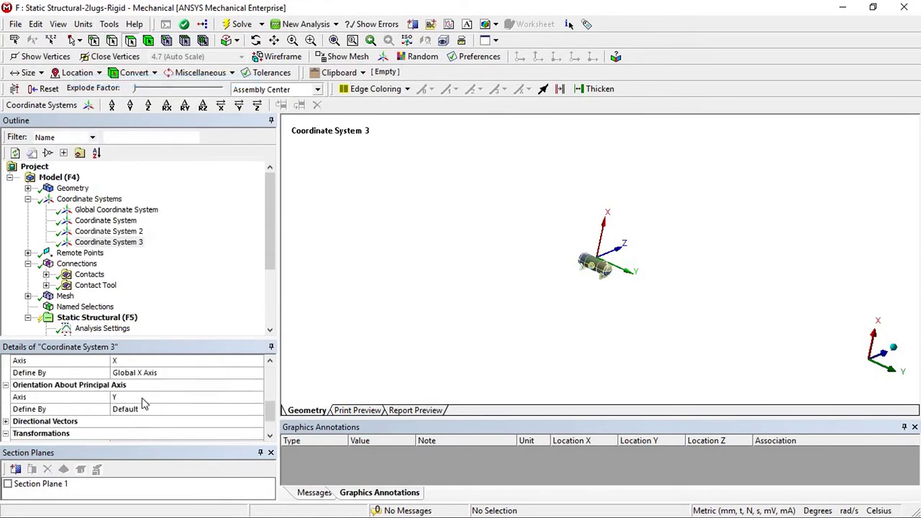
{"action": "scroll", "coordinate": [144, 411], "scroll_direction": "up", "scroll_amount": 5}
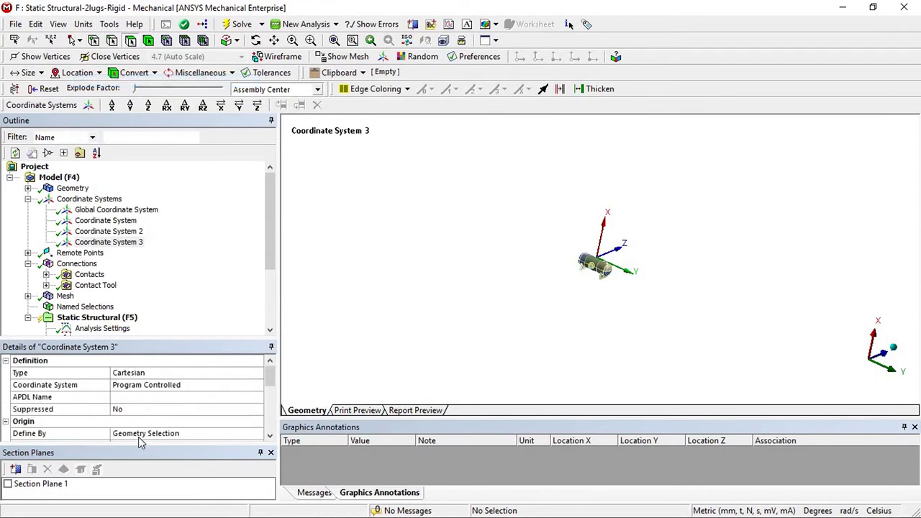
- Enlarge the details area and set the X offset of Coordinate System 3 to the copied 2303.63 mm
{"action": "left_click", "coordinate": [271, 453]}
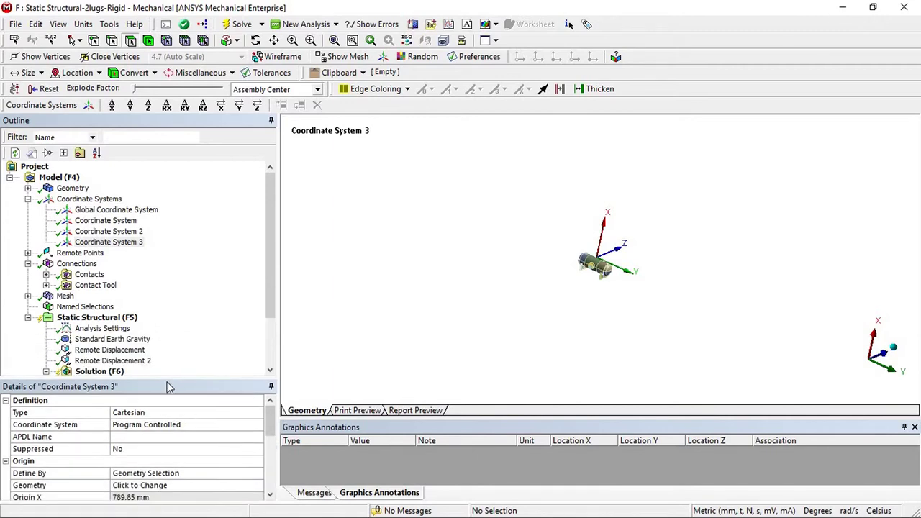
{"action": "left_click_drag", "start_coordinate": [184, 278], "coordinate": [184, 280]}
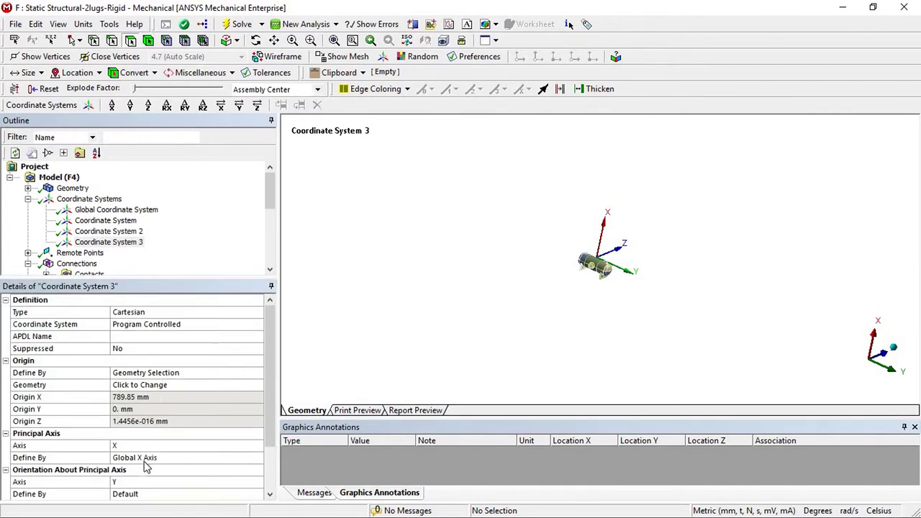
{"action": "scroll", "coordinate": [140, 488], "scroll_direction": "down", "scroll_amount": 2}
{"action": "left_click", "coordinate": [136, 482]}
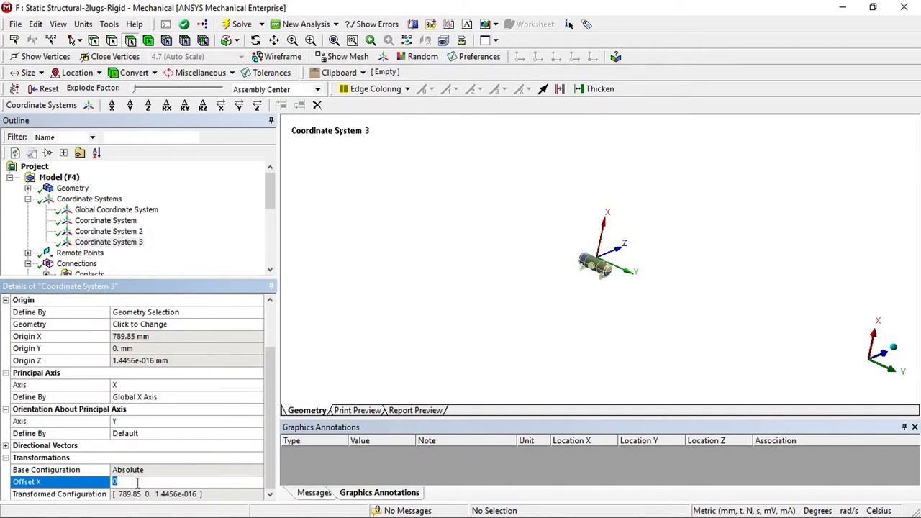
{"action": "key", "text": "ctrl+v"}
{"action": "left_click", "coordinate": [447, 292]}
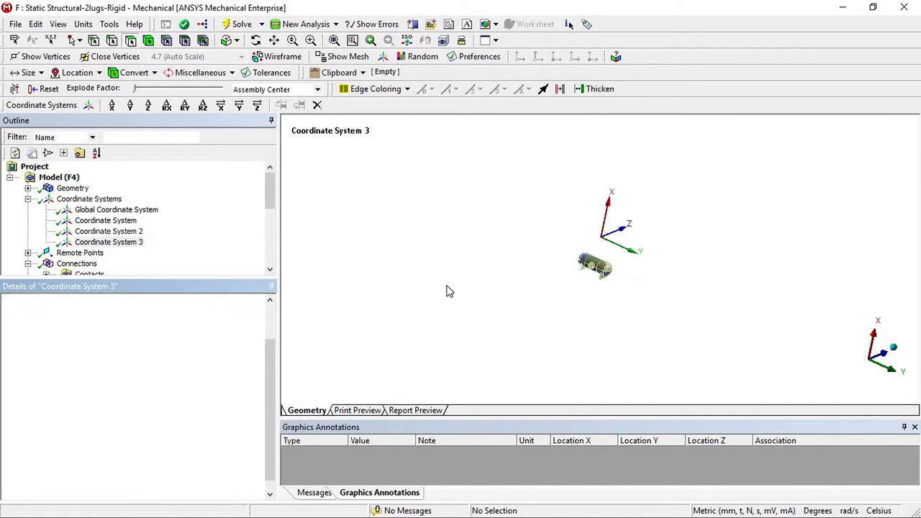
- Collapse the Coordinate Systems and Solution branches and enlarge the outline area to show the whole model tree
{"action": "scroll", "coordinate": [547, 296], "scroll_direction": "up", "scroll_amount": 6}
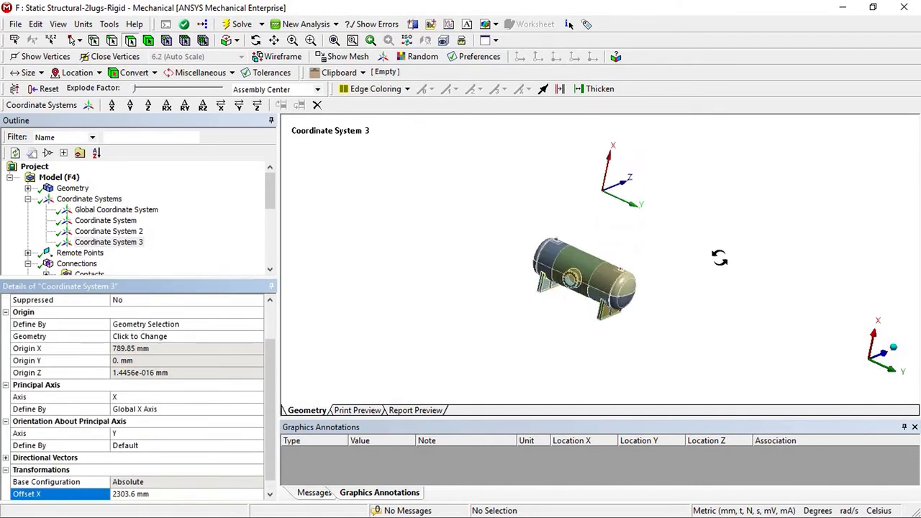
{"action": "middle_click_drag", "start_coordinate": [720, 257], "coordinate": [743, 282]}
{"action": "scroll", "coordinate": [611, 316], "scroll_direction": "up", "scroll_amount": 4}
{"action": "scroll", "coordinate": [580, 316], "scroll_direction": "down", "scroll_amount": 3}
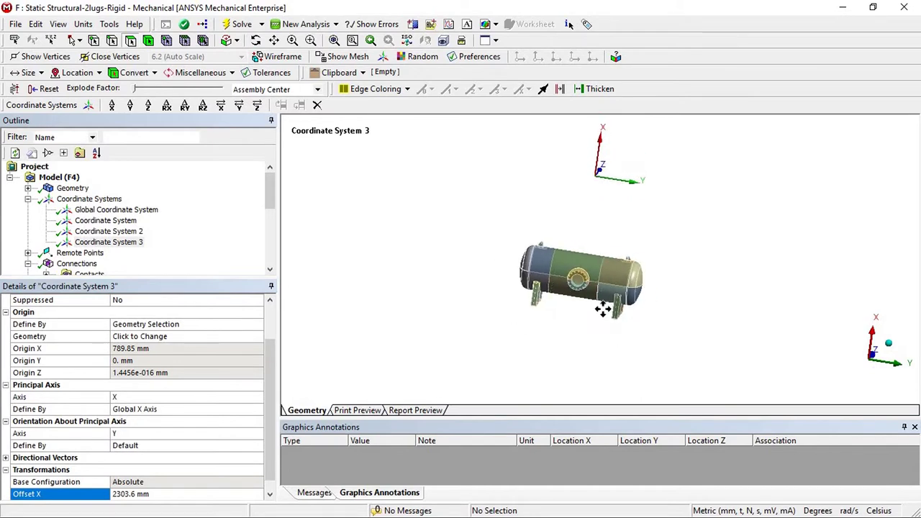
{"action": "scroll", "coordinate": [602, 308], "scroll_direction": "up", "scroll_amount": 4}
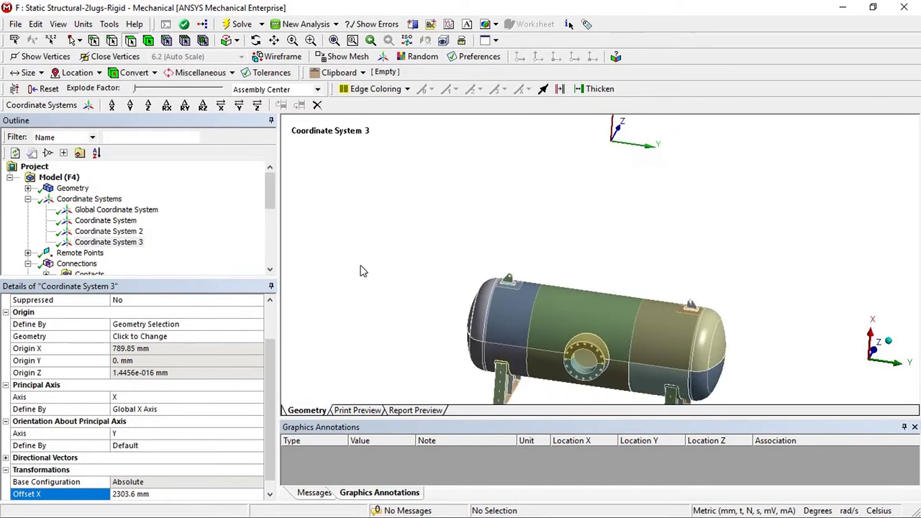
{"action": "left_click", "coordinate": [28, 199]}
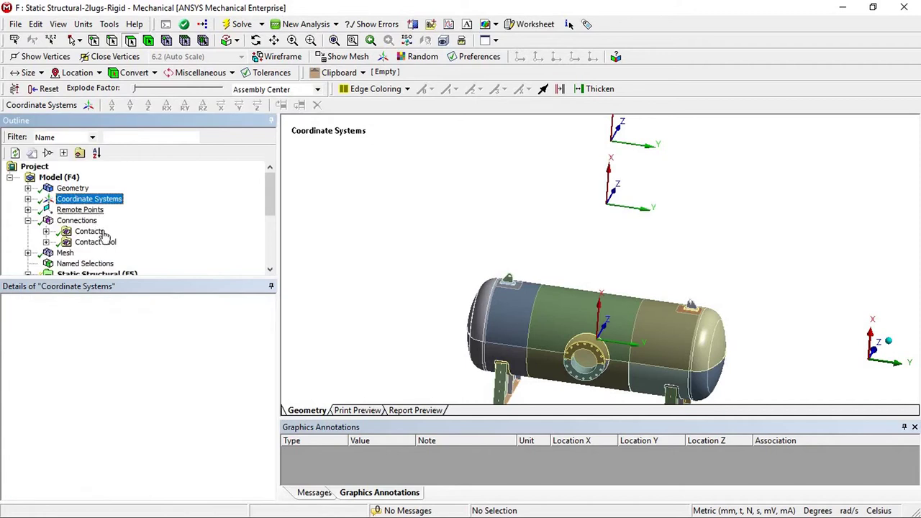
{"action": "scroll", "coordinate": [90, 239], "scroll_direction": "down", "scroll_amount": 3}
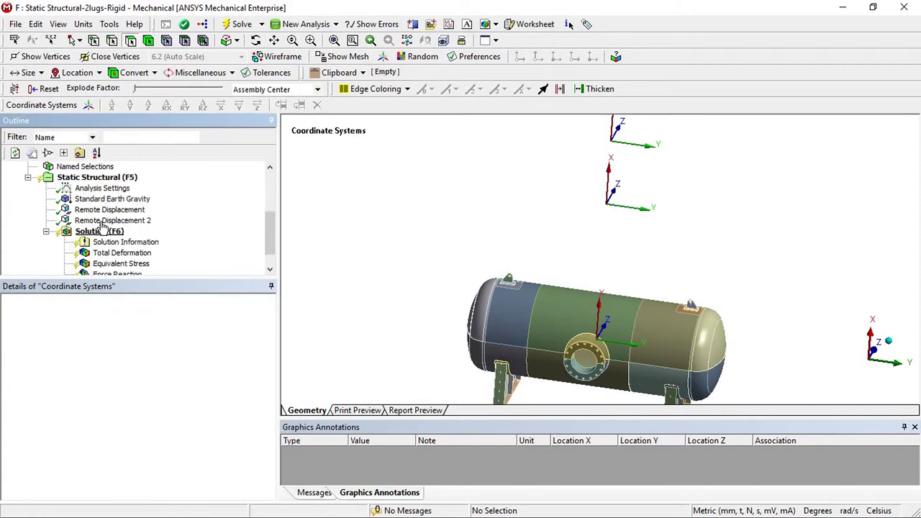
{"action": "left_click", "coordinate": [46, 231]}
{"action": "left_click_drag", "start_coordinate": [59, 277], "coordinate": [43, 388]}
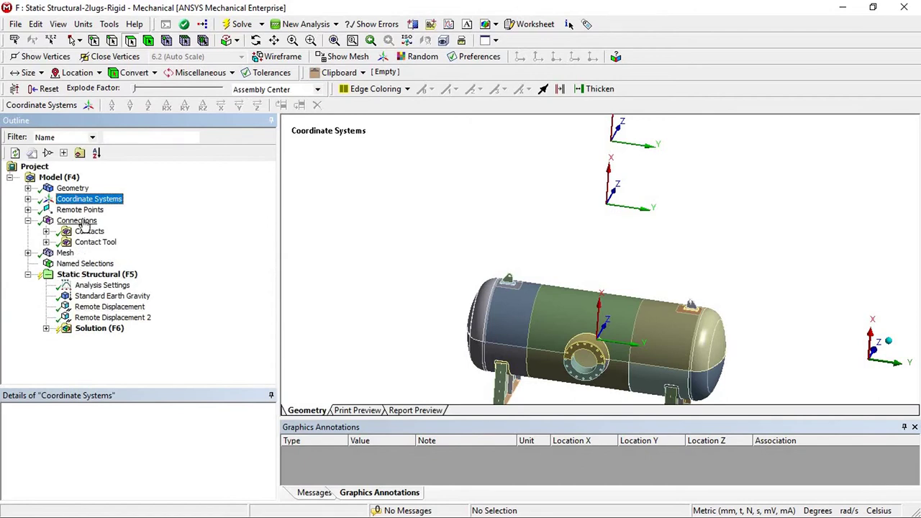
- Expand the Remote Points branch and insert a new remote point
{"action": "left_click", "coordinate": [28, 210]}
{"action": "right_click", "coordinate": [81, 210]}
{"action": "mouse_move", "coordinate": [110, 219]}
{"action": "left_click", "coordinate": [262, 219]}
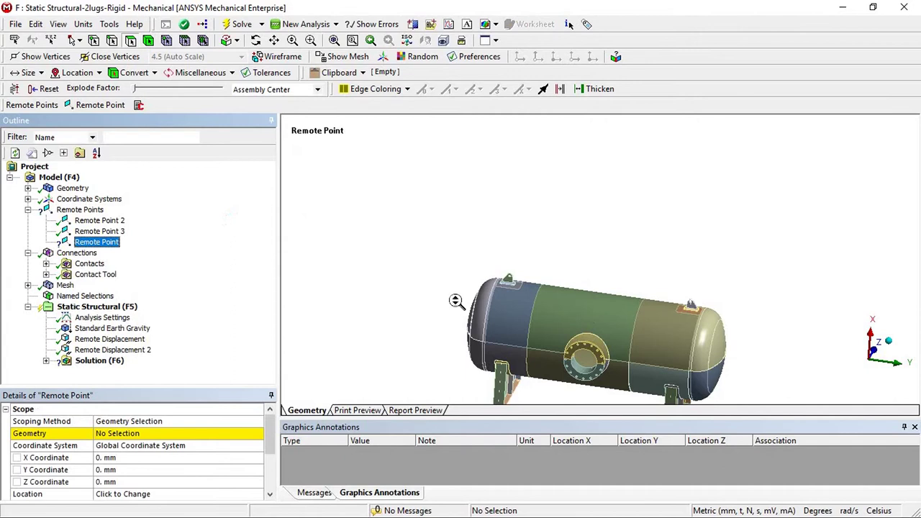
- Scope the new remote point to all cylindrical faces of the hole in the lug at the negative-Y end, using Extend to Limits
{"action": "scroll", "coordinate": [456, 301], "scroll_direction": "up", "scroll_amount": 4}
{"action": "middle_click_drag", "start_coordinate": [604, 270], "coordinate": [470, 315]}
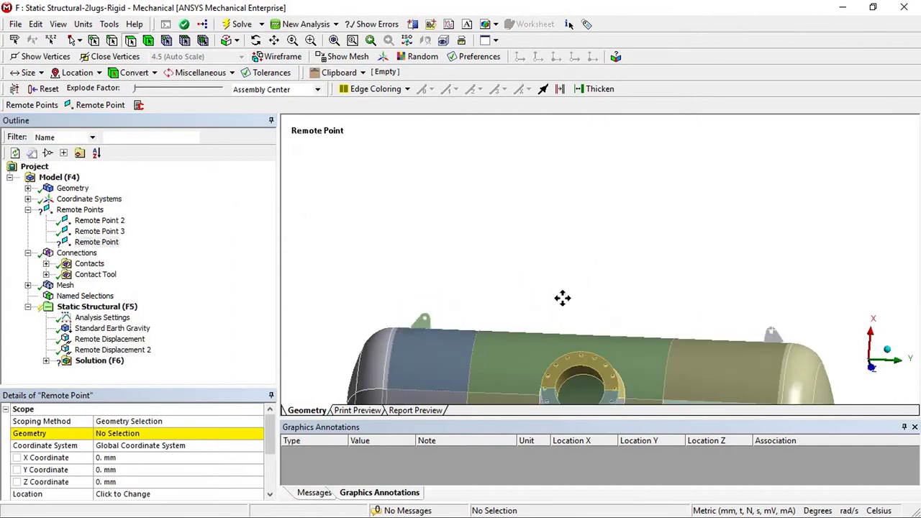
{"action": "scroll", "coordinate": [572, 288], "scroll_direction": "up", "scroll_amount": 8}
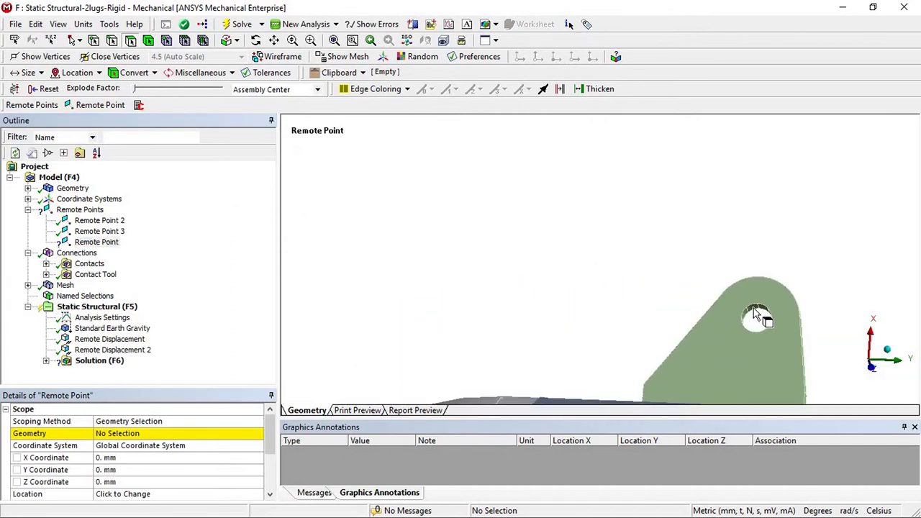
{"action": "left_click", "coordinate": [755, 314]}
{"action": "left_click", "coordinate": [235, 40]}
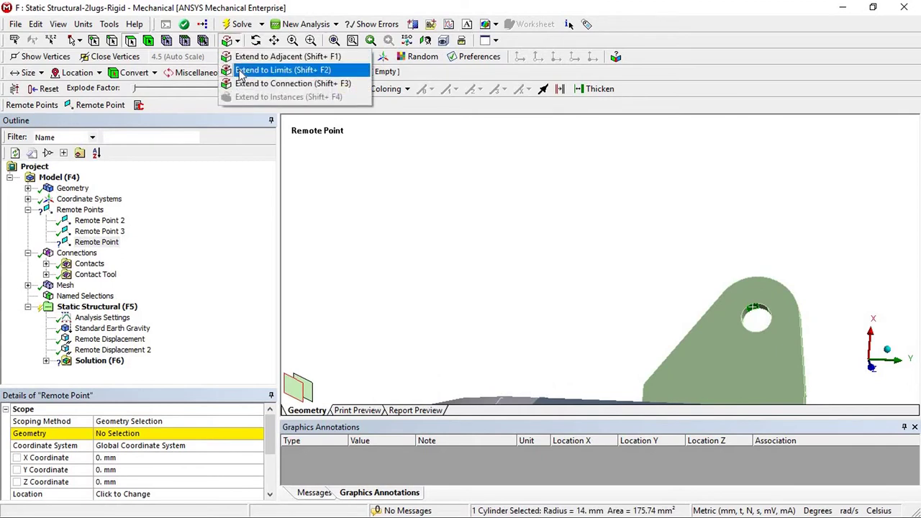
{"action": "left_click", "coordinate": [241, 68]}
{"action": "left_click", "coordinate": [127, 434]}
{"action": "left_click", "coordinate": [134, 434]}
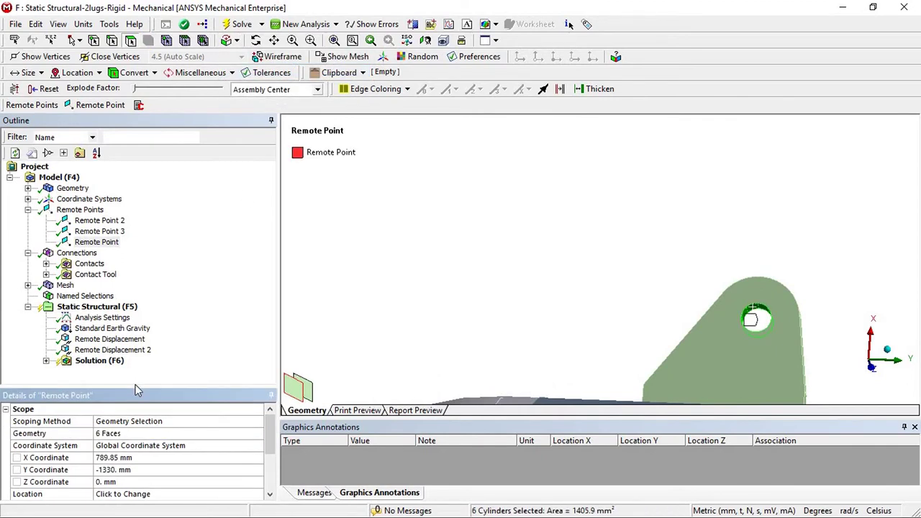
- Reference the remote point to Coordinate System 3 and set its X and Y coordinates to 0 mm
{"action": "left_click_drag", "start_coordinate": [162, 308], "coordinate": [162, 311]}
{"action": "left_click", "coordinate": [209, 364]}
{"action": "left_click", "coordinate": [258, 368]}
{"action": "left_click", "coordinate": [168, 401]}
{"action": "left_click", "coordinate": [144, 377]}
{"action": "type", "text": "0"}
{"action": "key", "text": "Return"}
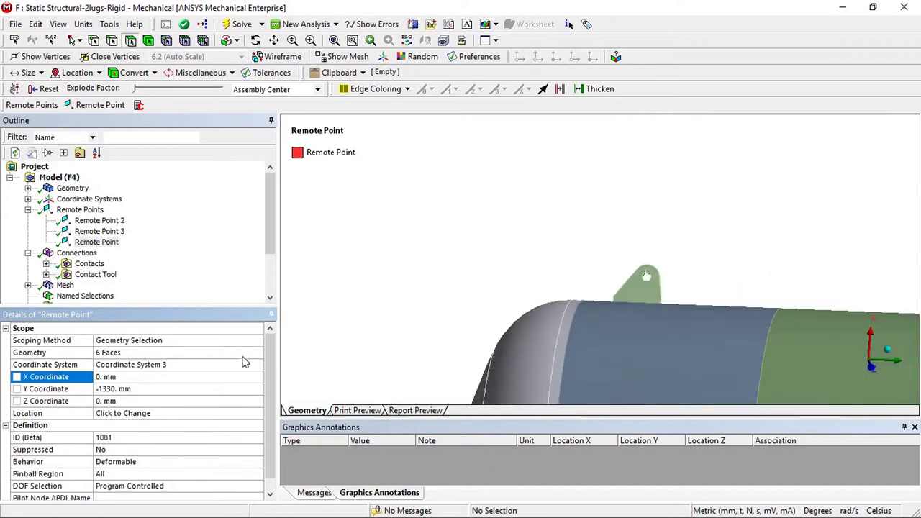
{"action": "left_click", "coordinate": [146, 388]}
{"action": "type", "text": "0"}
{"action": "key", "text": "Return"}
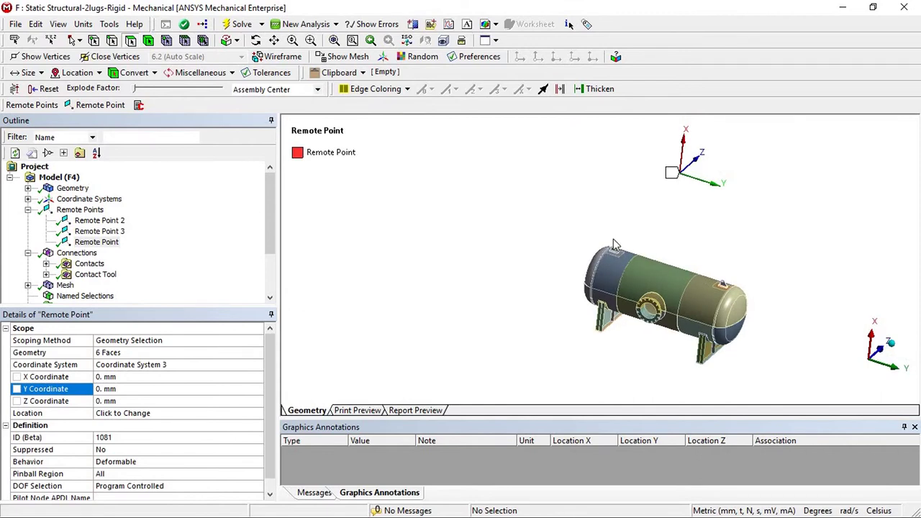
- Examine the remote point's location above the vessel and its scoped faces in the lug hole
{"action": "scroll", "coordinate": [652, 279], "scroll_direction": "up", "scroll_amount": 5}
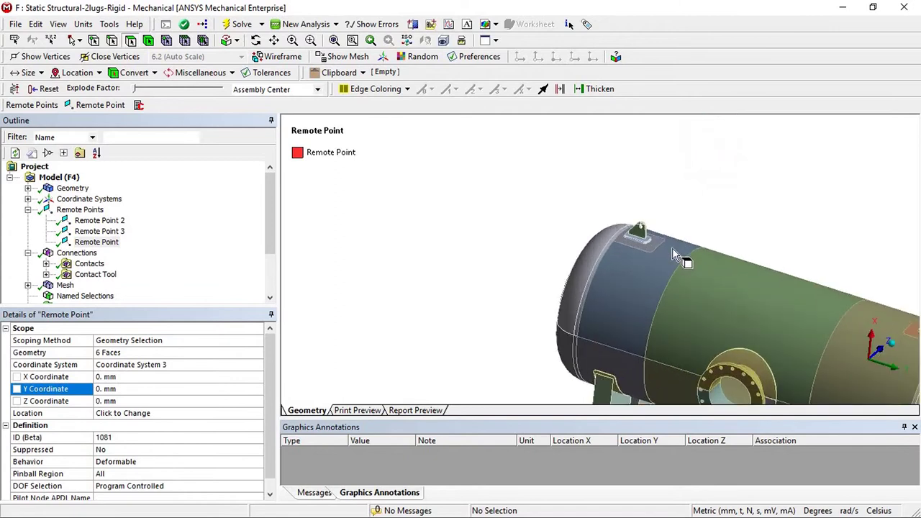
{"action": "middle_click_drag", "start_coordinate": [647, 239], "coordinate": [452, 245], "text": "ctrl"}
{"action": "mouse_move", "coordinate": [686, 324]}
{"action": "middle_mouse_down", "text": "ctrl"}
{"action": "mouse_move", "coordinate": [657, 305]}
{"action": "mouse_move", "coordinate": [682, 283]}
{"action": "mouse_move", "coordinate": [695, 338]}
{"action": "middle_mouse_up", "text": "ctrl"}
{"action": "scroll", "coordinate": [666, 277], "scroll_direction": "down", "scroll_amount": 2}
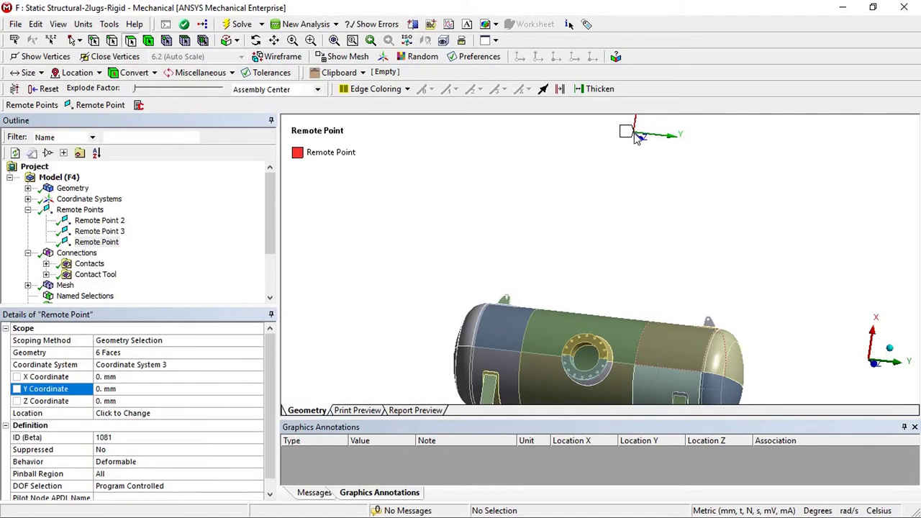
{"action": "scroll", "coordinate": [492, 310], "scroll_direction": "up", "scroll_amount": 3}
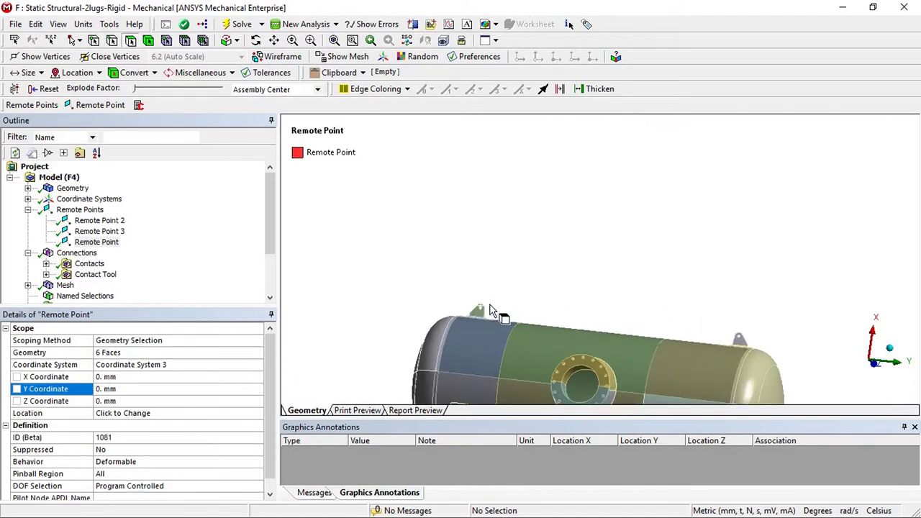
{"action": "scroll", "coordinate": [576, 282], "scroll_direction": "up", "scroll_amount": 4}
{"action": "middle_click_drag", "start_coordinate": [694, 282], "coordinate": [612, 217], "text": "ctrl"}
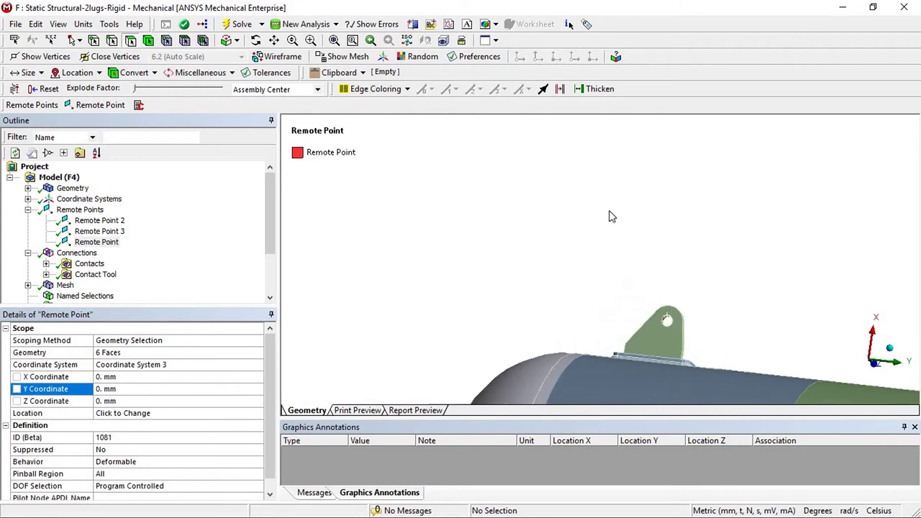
{"action": "scroll", "coordinate": [611, 218], "scroll_direction": "up", "scroll_amount": 7}
{"action": "middle_click_drag", "start_coordinate": [613, 256], "coordinate": [629, 268]}
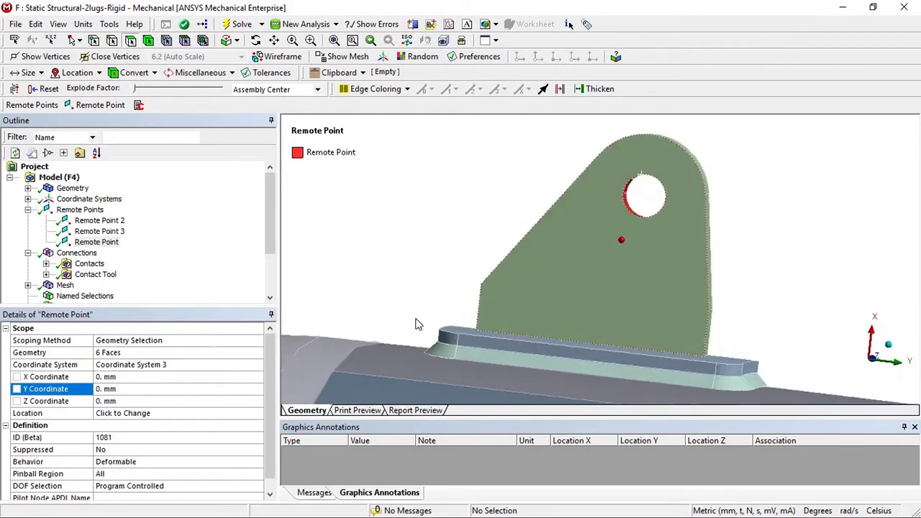
- Reduce the remote point's scope to the four lug hole faces nearest the vessel's middle
{"action": "left_click", "coordinate": [152, 355]}
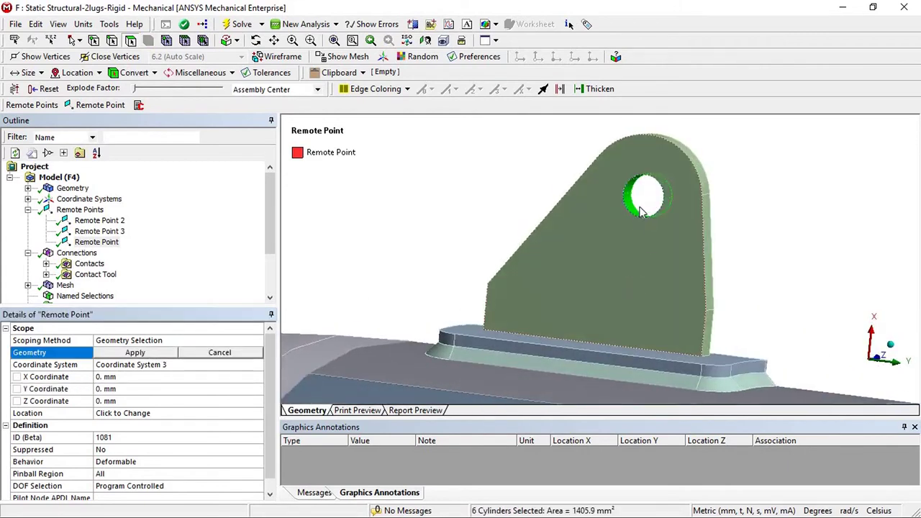
{"action": "mouse_move", "coordinate": [666, 255]}
{"action": "middle_mouse_down"}
{"action": "mouse_move", "coordinate": [699, 263]}
{"action": "mouse_move", "coordinate": [658, 263]}
{"action": "middle_mouse_up"}
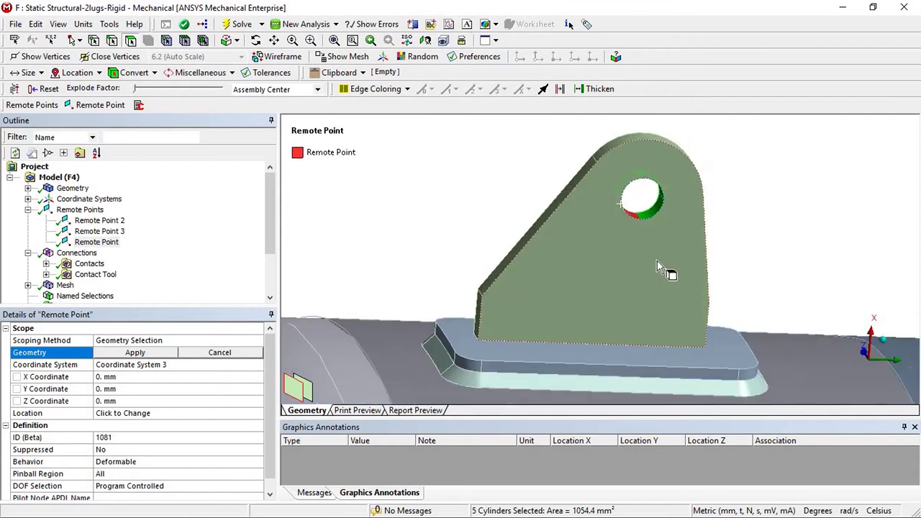
{"action": "scroll", "coordinate": [658, 262], "scroll_direction": "up", "scroll_amount": 3}
{"action": "left_click", "coordinate": [677, 186], "text": "ctrl"}
{"action": "middle_click_drag", "start_coordinate": [666, 227], "coordinate": [668, 207]}
{"action": "left_click", "coordinate": [639, 167], "text": "ctrl"}
{"action": "scroll", "coordinate": [675, 156], "scroll_direction": "down", "scroll_amount": 4}
{"action": "middle_click_drag", "start_coordinate": [677, 203], "coordinate": [671, 210]}
{"action": "left_click", "coordinate": [656, 213], "text": "ctrl"}
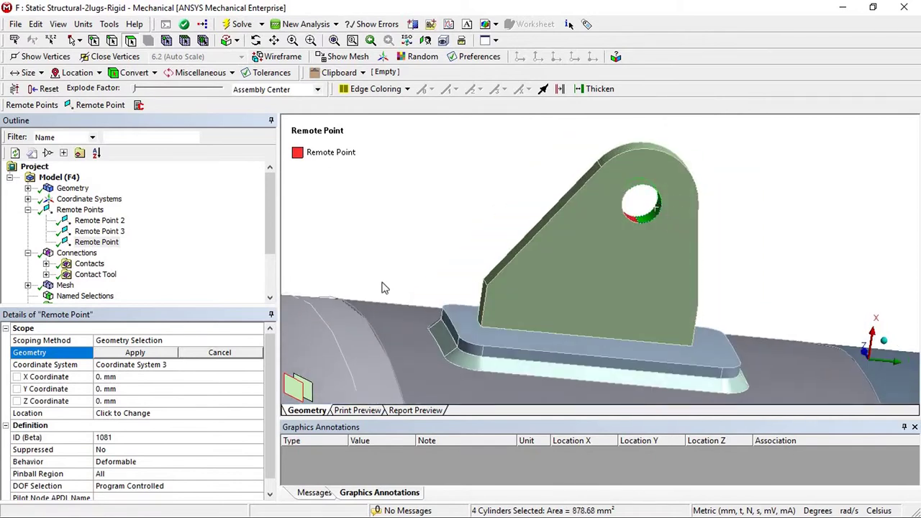
{"action": "left_click", "coordinate": [150, 352]}
{"action": "middle_click_drag", "start_coordinate": [687, 197], "coordinate": [664, 196]}
{"action": "scroll", "coordinate": [640, 208], "scroll_direction": "up", "scroll_amount": 3}
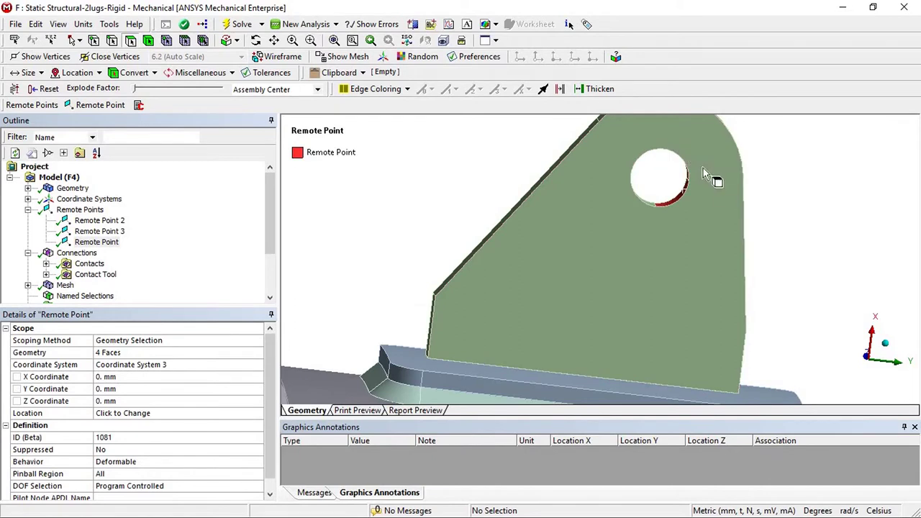
{"action": "middle_click_drag", "start_coordinate": [678, 223], "coordinate": [652, 192]}
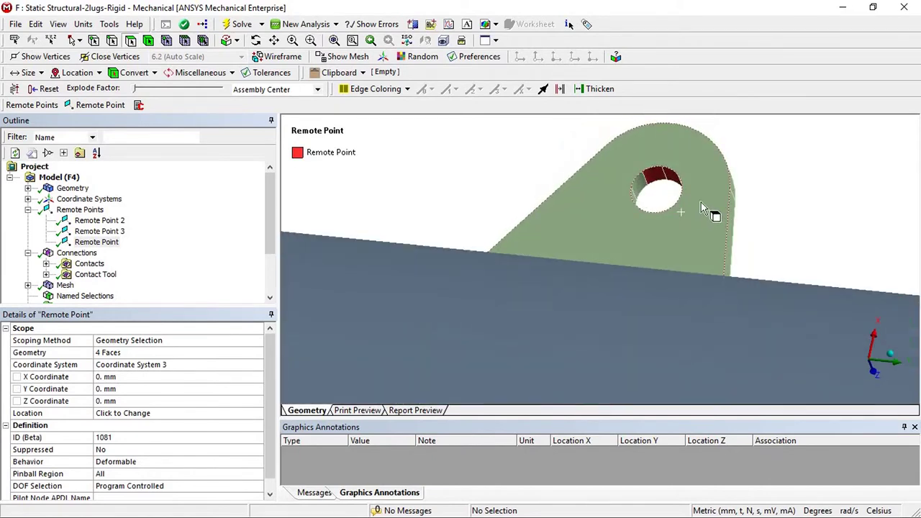
- Insert a remote point on the four hole faces nearest the vessel's middle in the lug at the positive-Y end
{"action": "scroll", "coordinate": [702, 202], "scroll_direction": "down", "scroll_amount": 6}
{"action": "scroll", "coordinate": [704, 272], "scroll_direction": "up", "scroll_amount": 4}
{"action": "scroll", "coordinate": [702, 270], "scroll_direction": "down", "scroll_amount": 3}
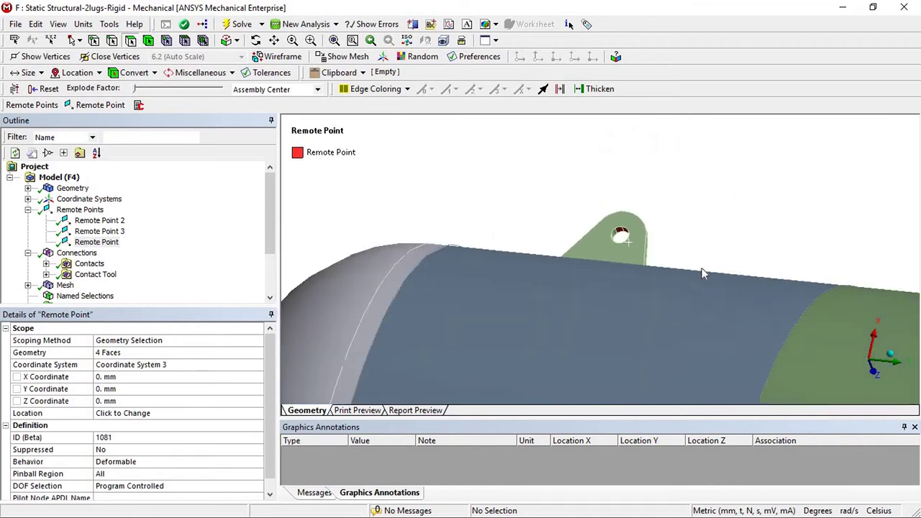
{"action": "middle_click_drag", "start_coordinate": [848, 306], "coordinate": [722, 283], "text": "ctrl"}
{"action": "middle_click_drag", "start_coordinate": [864, 268], "coordinate": [730, 255], "text": "ctrl"}
{"action": "middle_click_drag", "start_coordinate": [874, 249], "coordinate": [763, 232], "text": "ctrl"}
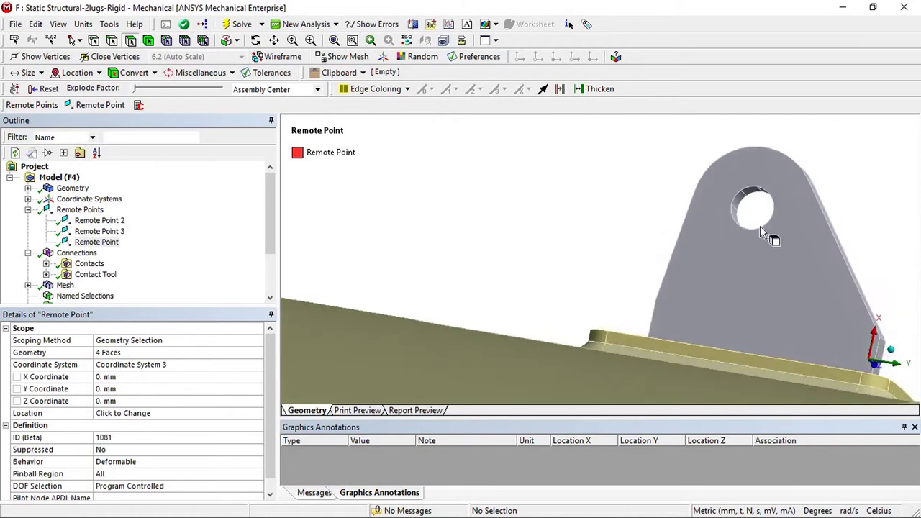
{"action": "left_click", "coordinate": [744, 188]}
{"action": "left_click", "coordinate": [759, 189], "text": "ctrl"}
{"action": "middle_click_drag", "start_coordinate": [775, 191], "coordinate": [774, 227]}
{"action": "left_click", "coordinate": [789, 188], "text": "ctrl"}
{"action": "left_click", "coordinate": [828, 161], "text": "ctrl"}
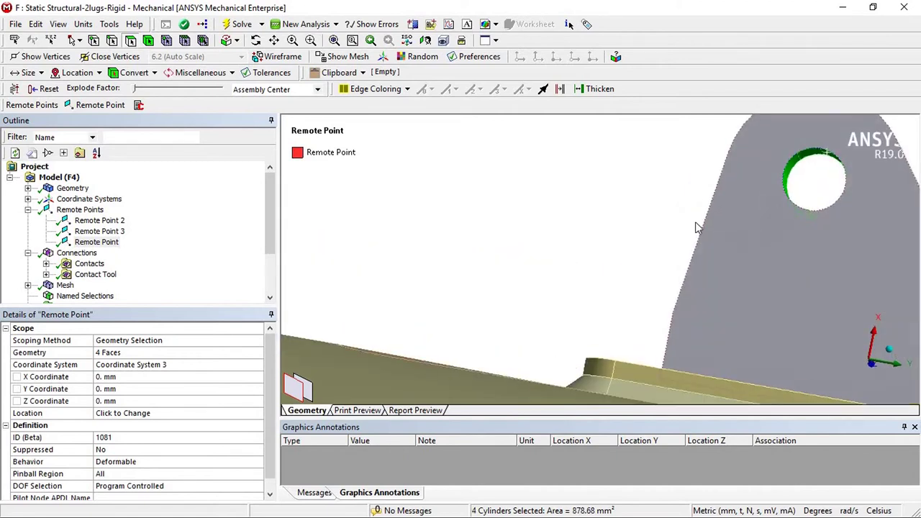
{"action": "middle_click_drag", "start_coordinate": [695, 227], "coordinate": [595, 193]}
{"action": "right_click", "coordinate": [593, 192]}
{"action": "mouse_move", "coordinate": [749, 196]}
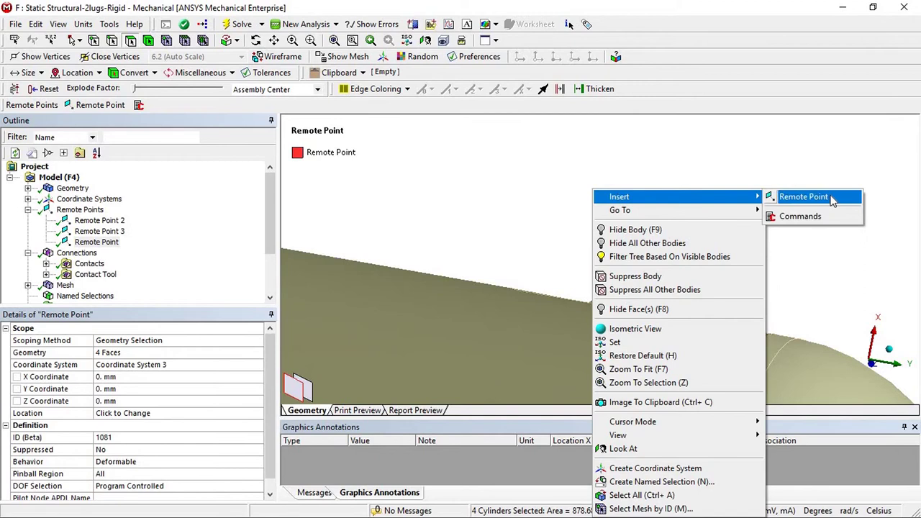
{"action": "left_click", "coordinate": [802, 196]}
- Reference Remote Point 4 to Coordinate System 3 and set its X and Y coordinates to 0 mm
{"action": "left_click", "coordinate": [179, 366]}
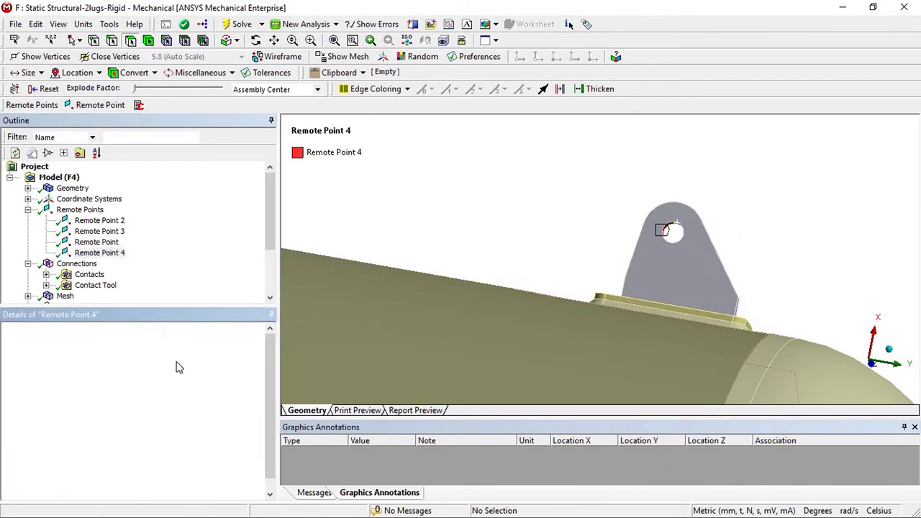
{"action": "left_click", "coordinate": [257, 365]}
{"action": "left_click", "coordinate": [194, 402]}
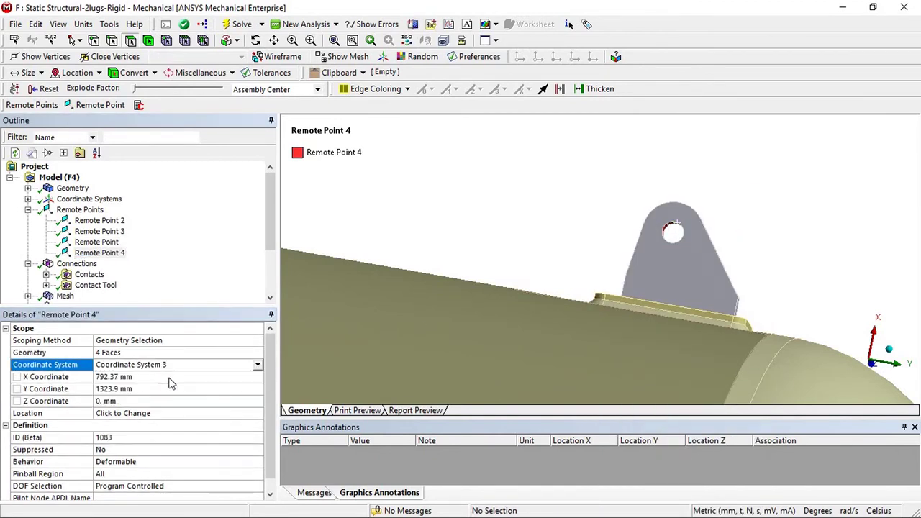
{"action": "left_click", "coordinate": [130, 376]}
{"action": "type", "text": "0"}
{"action": "key", "text": "Return"}
{"action": "left_click", "coordinate": [139, 389]}
{"action": "type", "text": "0"}
- Compare the locations of Remote Point and Remote Point 4 above the vessel
{"action": "middle_click_drag", "start_coordinate": [528, 239], "coordinate": [445, 353]}
{"action": "middle_click_drag", "start_coordinate": [439, 326], "coordinate": [581, 193], "text": "ctrl"}
{"action": "scroll", "coordinate": [600, 286], "scroll_direction": "down", "scroll_amount": 8}
{"action": "left_click", "coordinate": [102, 242]}
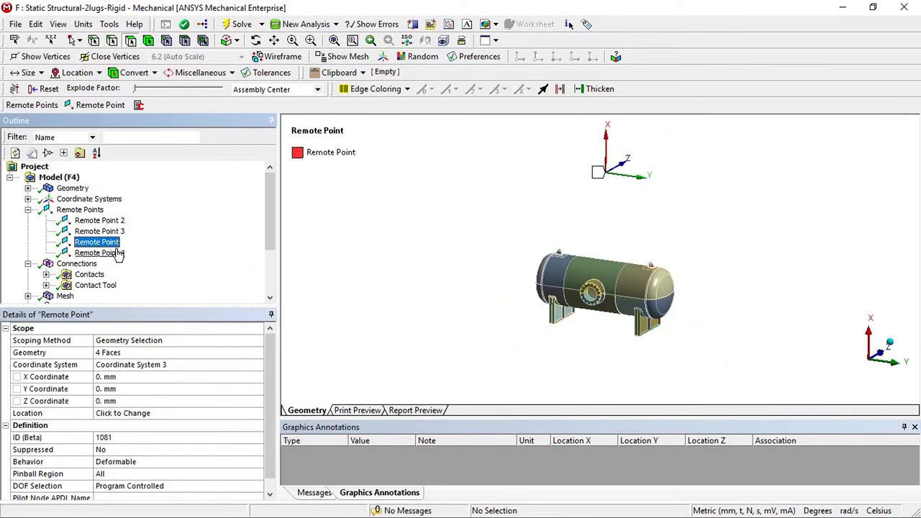
{"action": "left_click", "coordinate": [100, 253]}
- Insert a remote displacement in the Static Structural analysis and set its scoping method to Remote Point
{"action": "scroll", "coordinate": [144, 257], "scroll_direction": "down", "scroll_amount": 3}
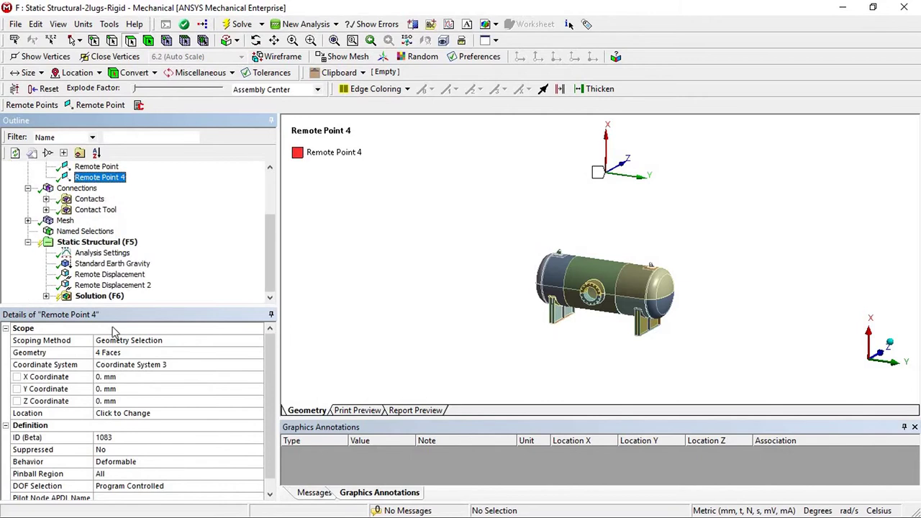
{"action": "left_click", "coordinate": [115, 243]}
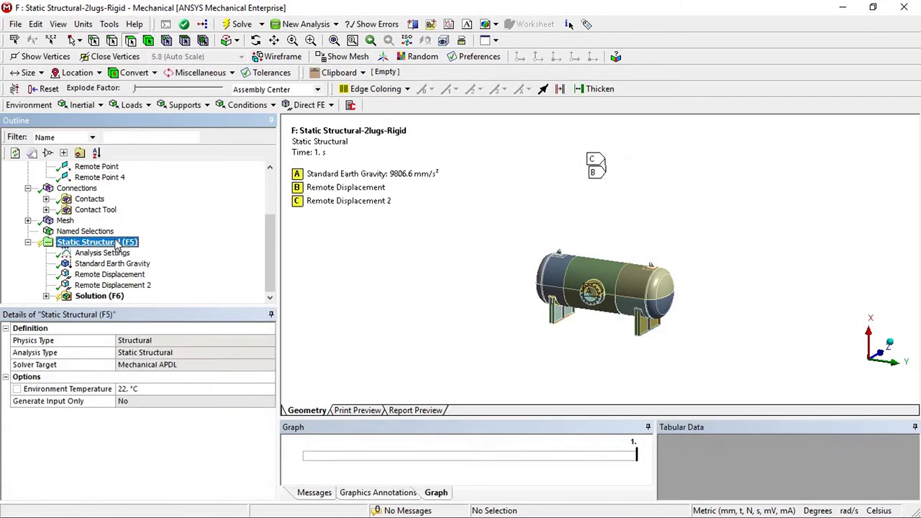
{"action": "right_click", "coordinate": [115, 244]}
{"action": "mouse_move", "coordinate": [144, 247]}
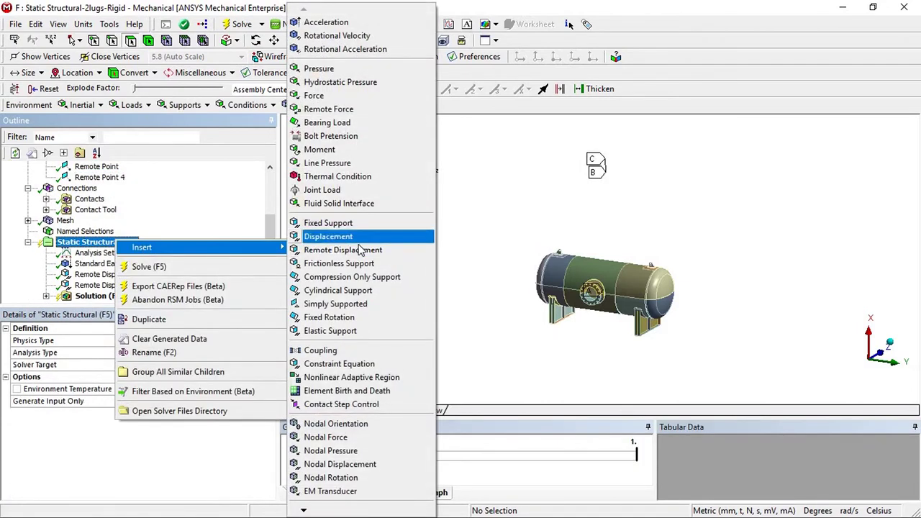
{"action": "left_click", "coordinate": [356, 250]}
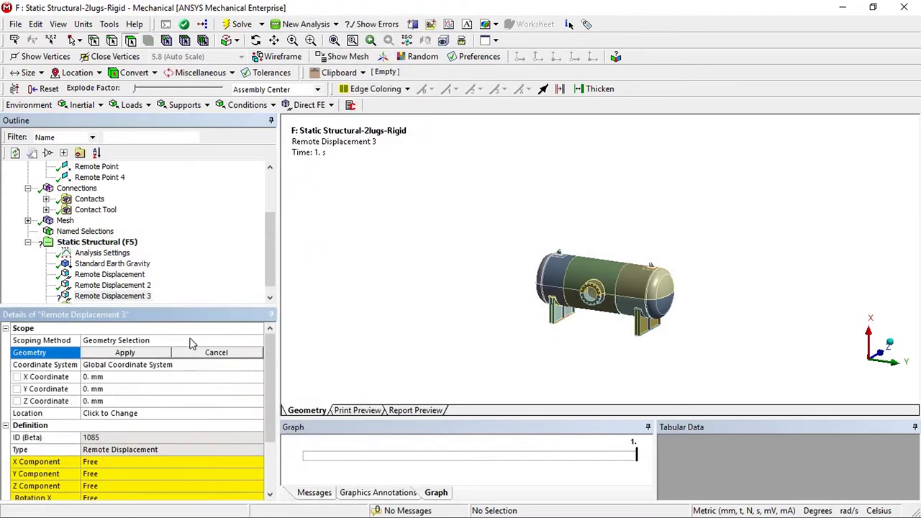
{"action": "left_click", "coordinate": [192, 342]}
{"action": "scroll", "coordinate": [192, 341], "scroll_direction": "down", "scroll_amount": 2}
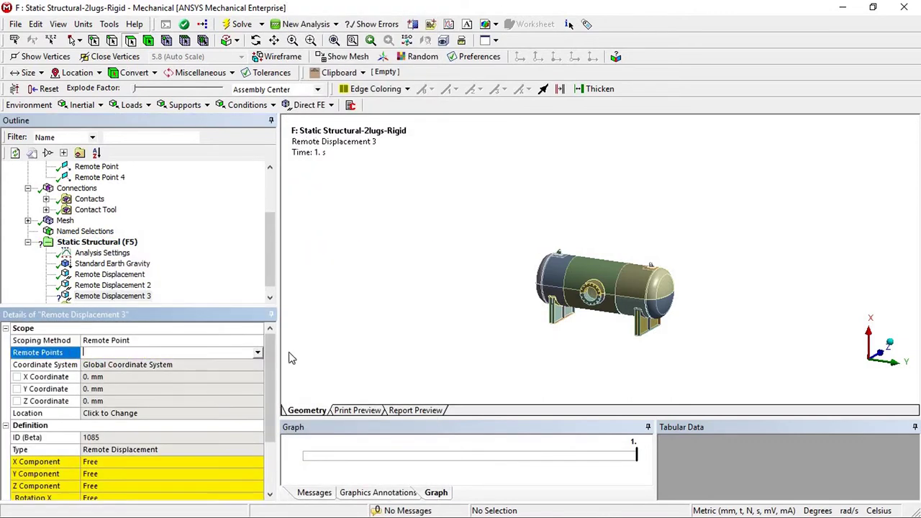
- Scope Remote Displacement 3 to Remote Point and set its X, Y and Z components to 0 mm
{"action": "left_click", "coordinate": [257, 353]}
{"action": "left_click", "coordinate": [151, 381]}
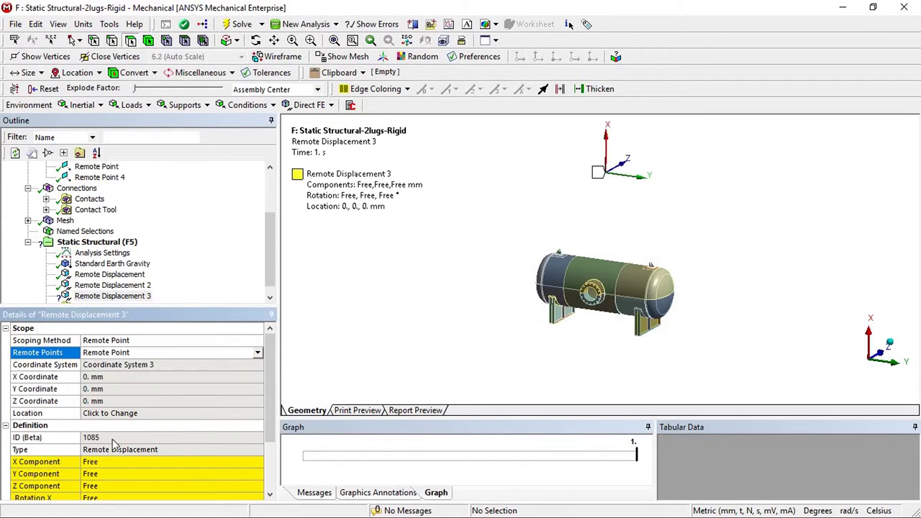
{"action": "left_click", "coordinate": [105, 461]}
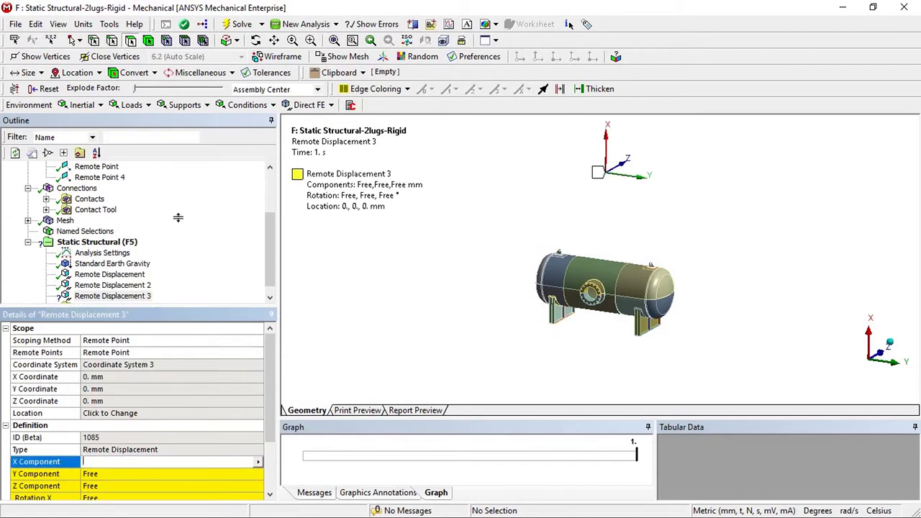
{"action": "left_click_drag", "start_coordinate": [177, 218], "coordinate": [178, 219]}
{"action": "type", "text": "0"}
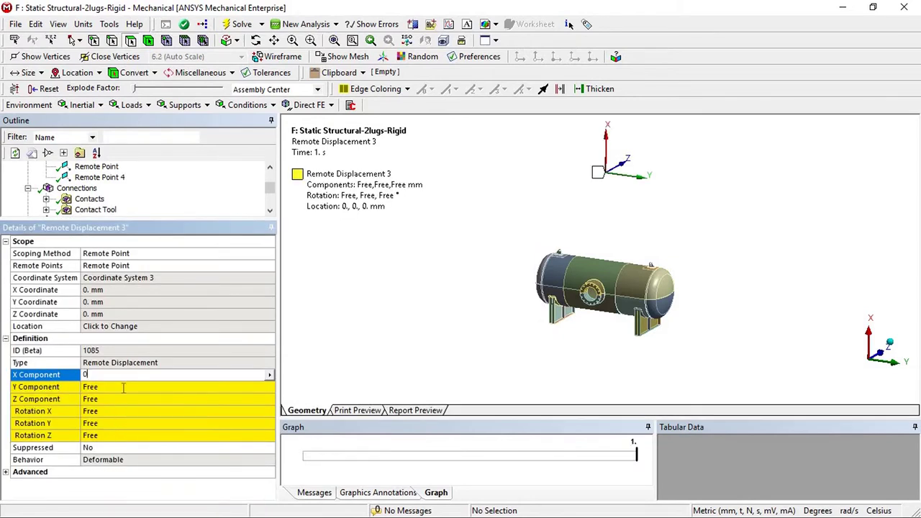
{"action": "key", "text": "Return"}
{"action": "type", "text": "0"}
{"action": "key", "text": "Return"}
{"action": "type", "text": "0"}
{"action": "key", "text": "Return"}
- Set Rotation X, Rotation Y and Rotation Z of Remote Displacement 3 to 0°
{"action": "type", "text": "0"}
{"action": "key", "text": "Return"}
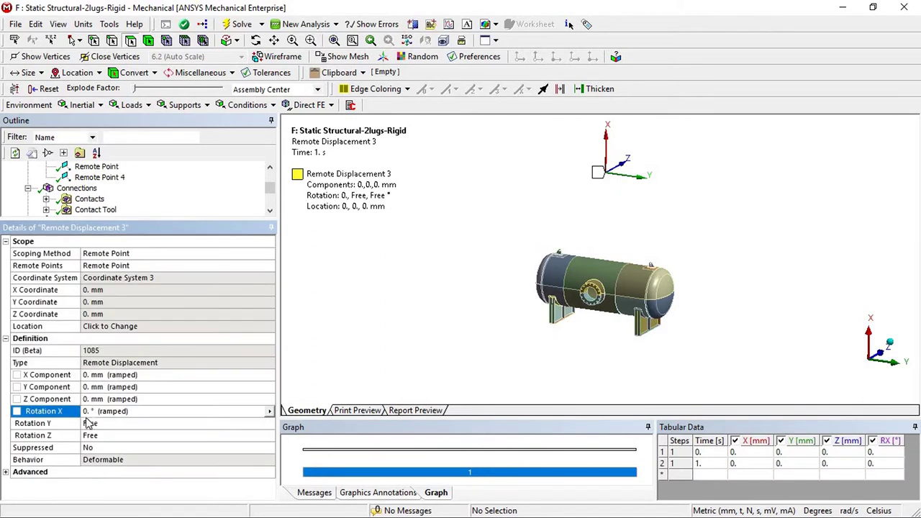
{"action": "left_click", "coordinate": [94, 424]}
{"action": "type", "text": "0"}
{"action": "key", "text": "Return"}
{"action": "left_click", "coordinate": [93, 435]}
{"action": "type", "text": "0"}
{"action": "key", "text": "Return"}
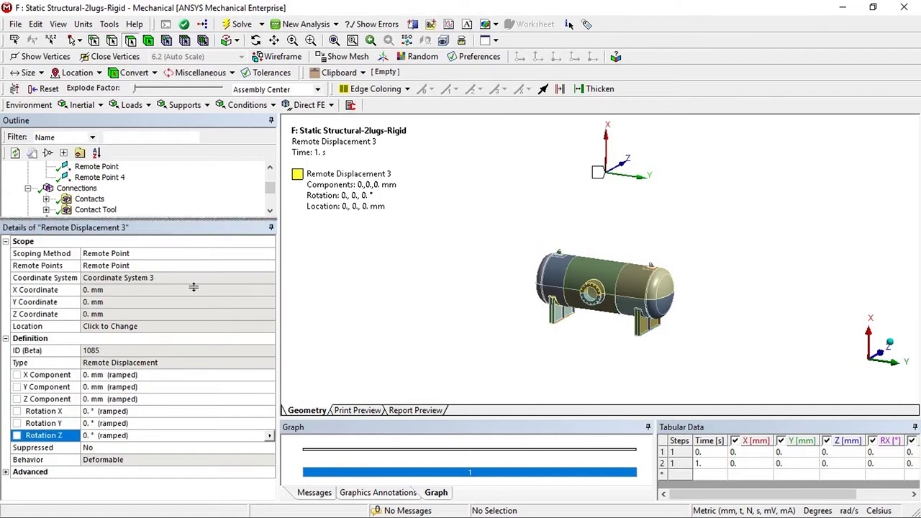
- Review the translation and rotation components defined for Remote Displacement 3
{"action": "left_click_drag", "start_coordinate": [189, 218], "coordinate": [189, 288]}
{"action": "scroll", "coordinate": [639, 191], "scroll_direction": "up", "scroll_amount": 3}
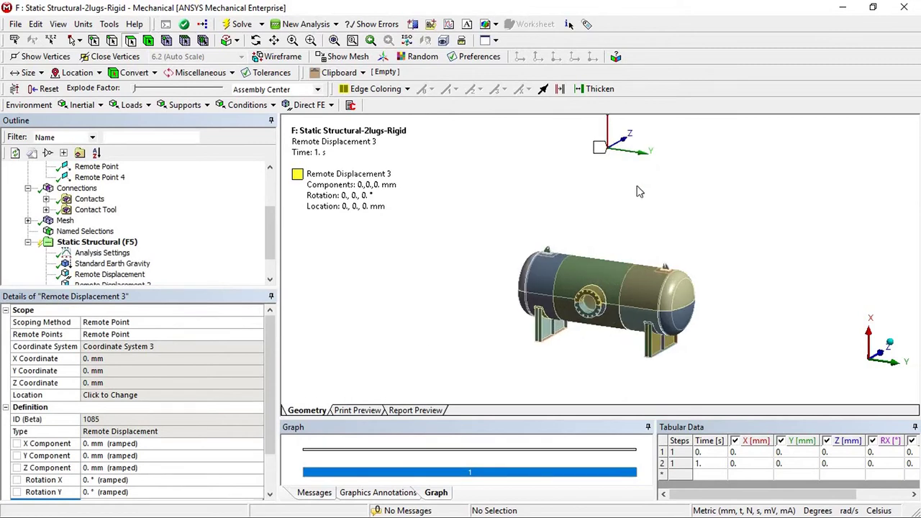
{"action": "middle_click_drag", "start_coordinate": [632, 207], "coordinate": [626, 227], "text": "ctrl"}
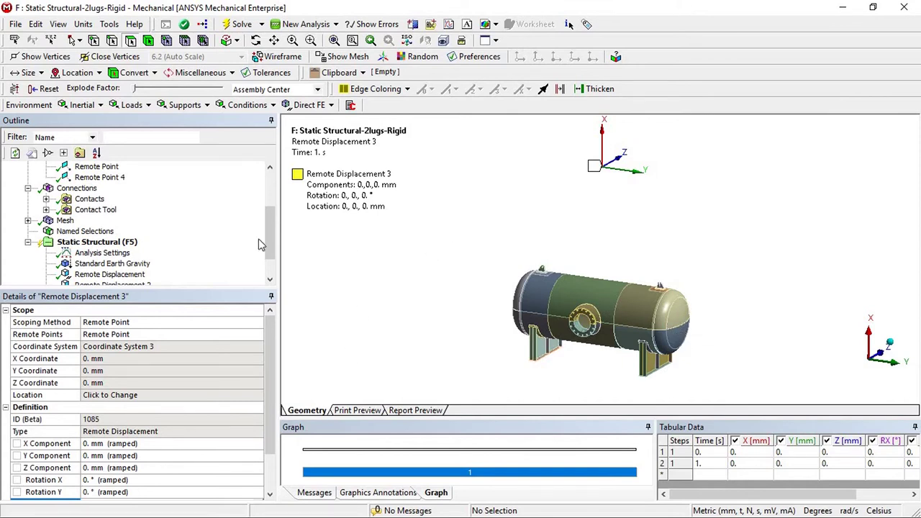
{"action": "left_click", "coordinate": [119, 480]}
{"action": "scroll", "coordinate": [121, 483], "scroll_direction": "down", "scroll_amount": 2}
{"action": "left_click", "coordinate": [119, 456]}
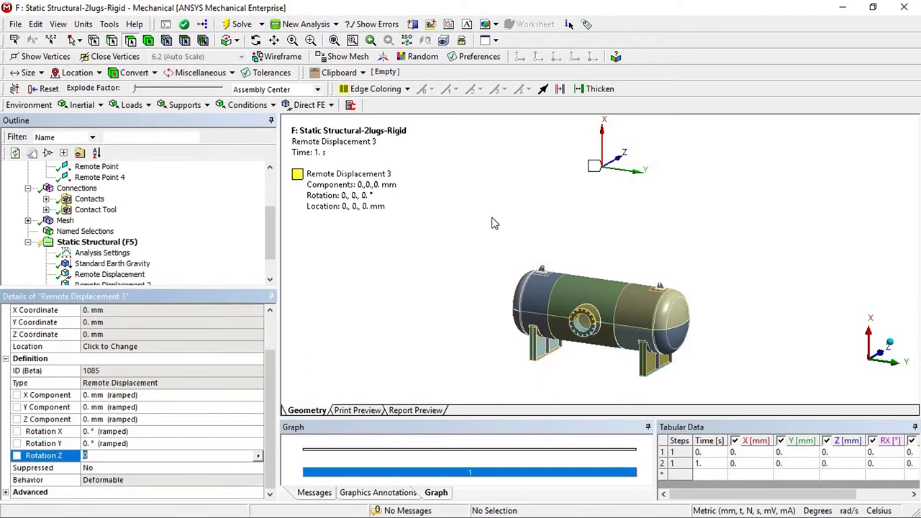
{"action": "left_click", "coordinate": [461, 308]}
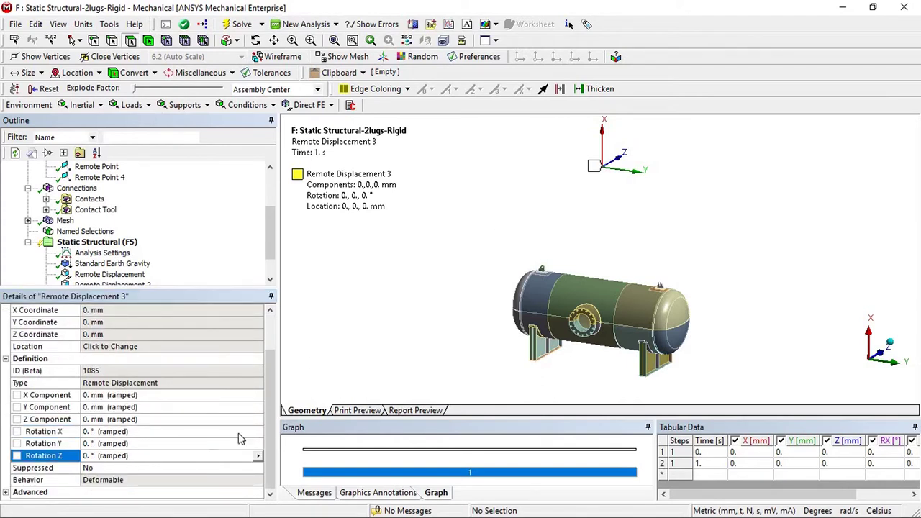
{"action": "left_click", "coordinate": [129, 408]}
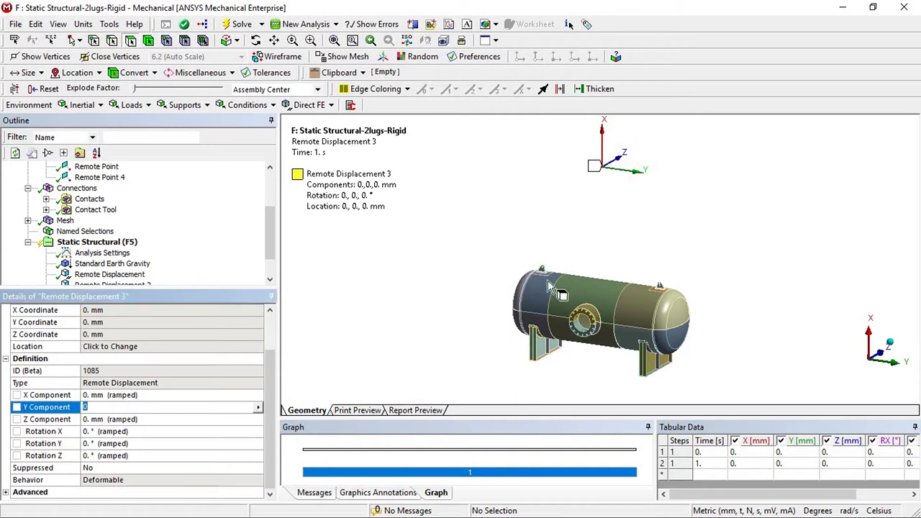
{"action": "scroll", "coordinate": [551, 288], "scroll_direction": "up", "scroll_amount": 1}
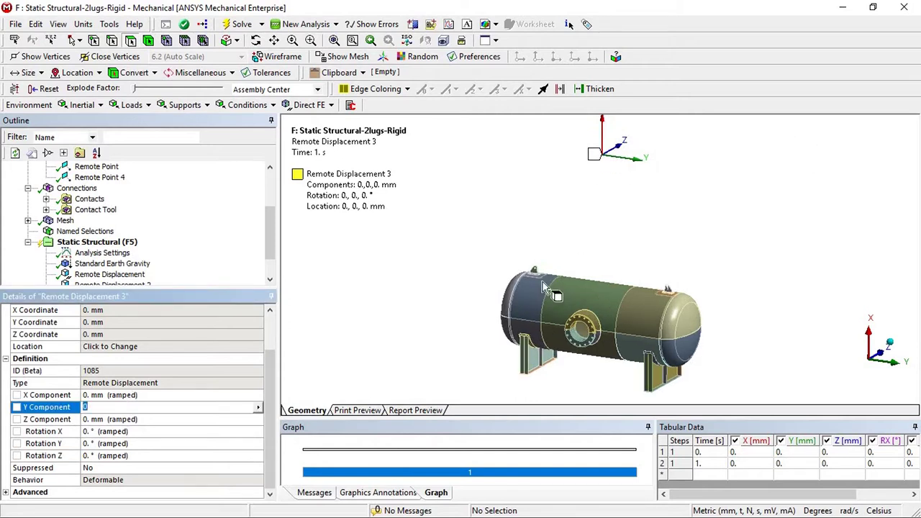
{"action": "left_click", "coordinate": [126, 432]}
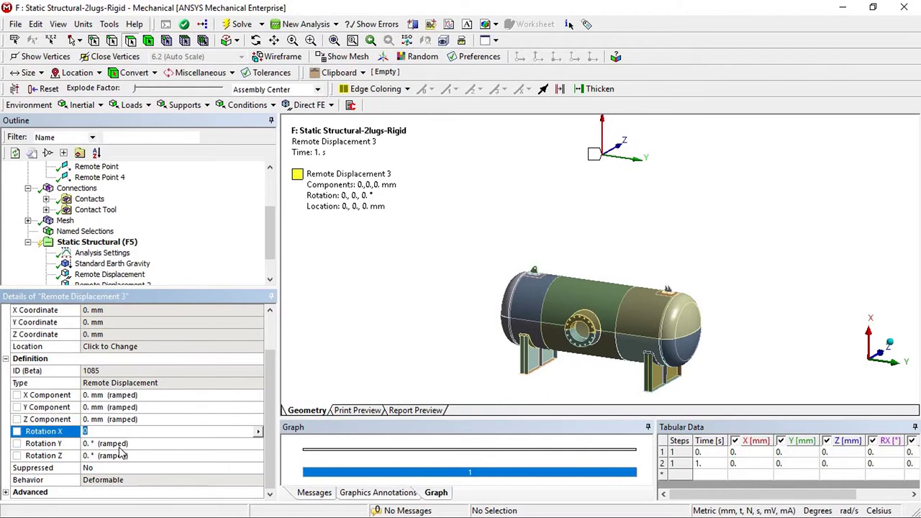
{"action": "left_click", "coordinate": [120, 444]}
{"action": "left_click", "coordinate": [120, 456]}
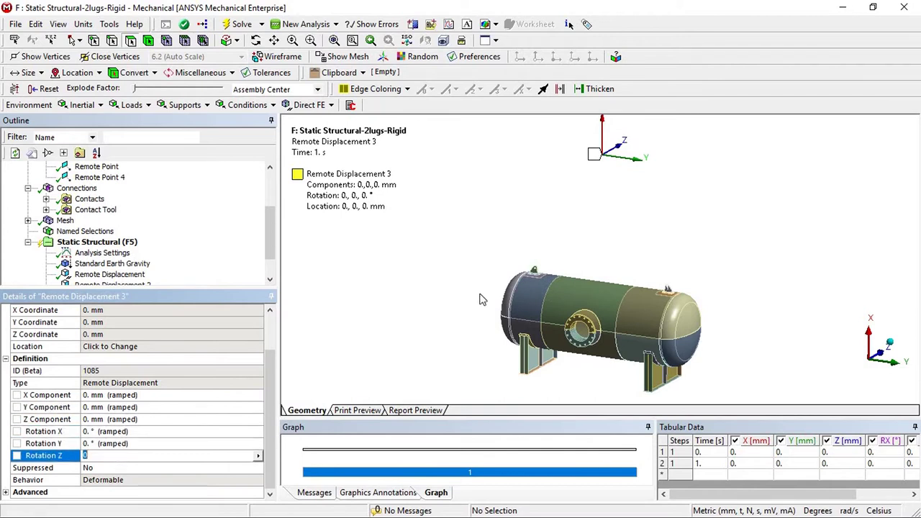
{"action": "left_click", "coordinate": [461, 261]}
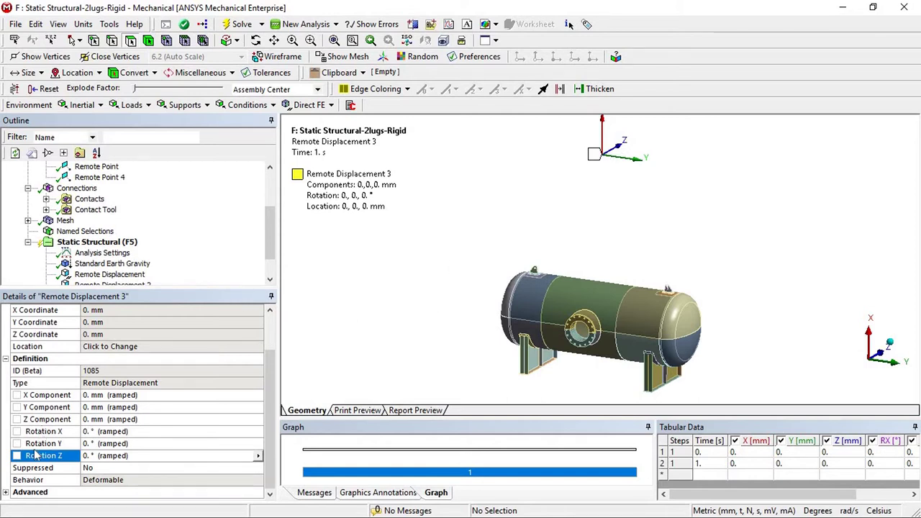
{"action": "left_click", "coordinate": [100, 399]}
{"action": "left_click", "coordinate": [113, 408]}
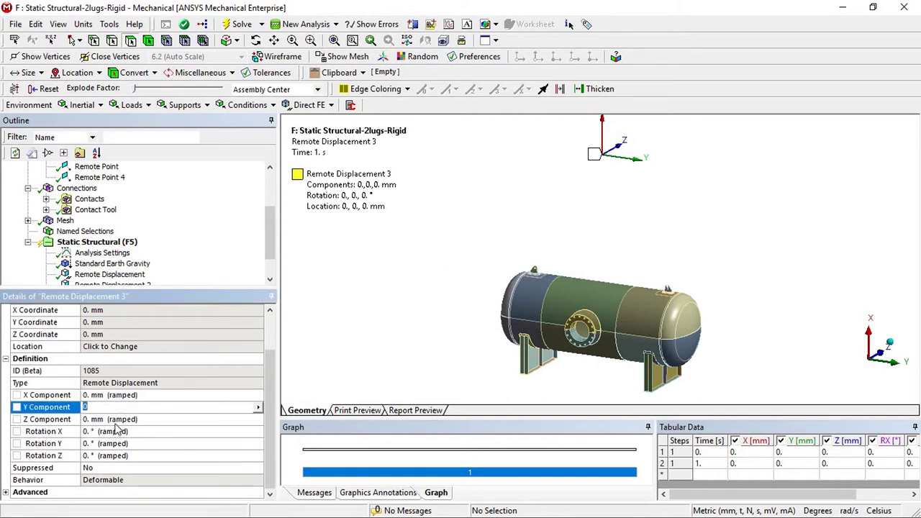
{"action": "left_click_drag", "start_coordinate": [216, 288], "coordinate": [216, 333]}
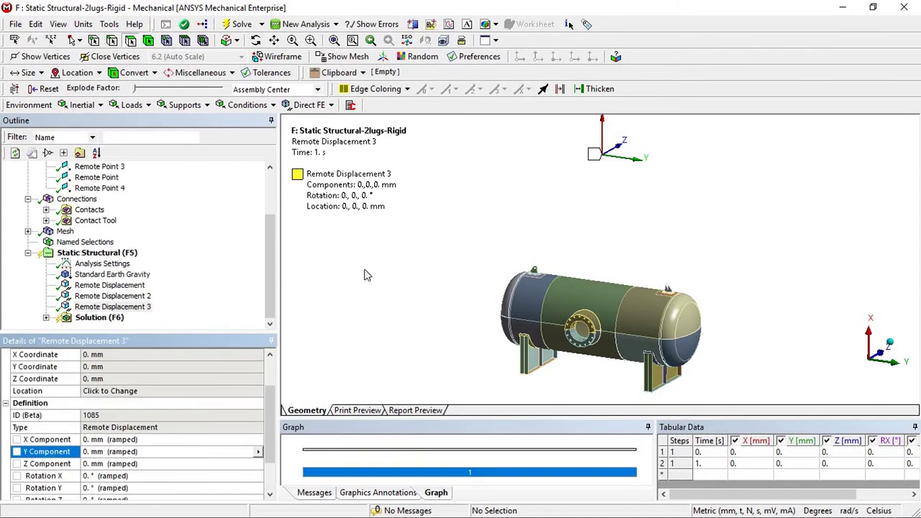
- Examine the Remote Displacement 3 location relative to the vessel in the end view and in angled views
{"action": "middle_click_drag", "start_coordinate": [542, 307], "coordinate": [519, 301], "text": "shift"}
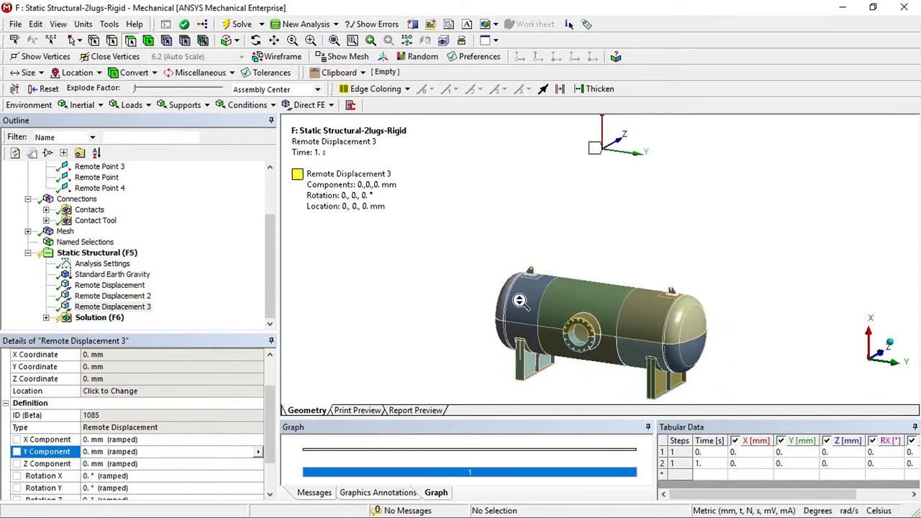
{"action": "left_click", "coordinate": [899, 364]}
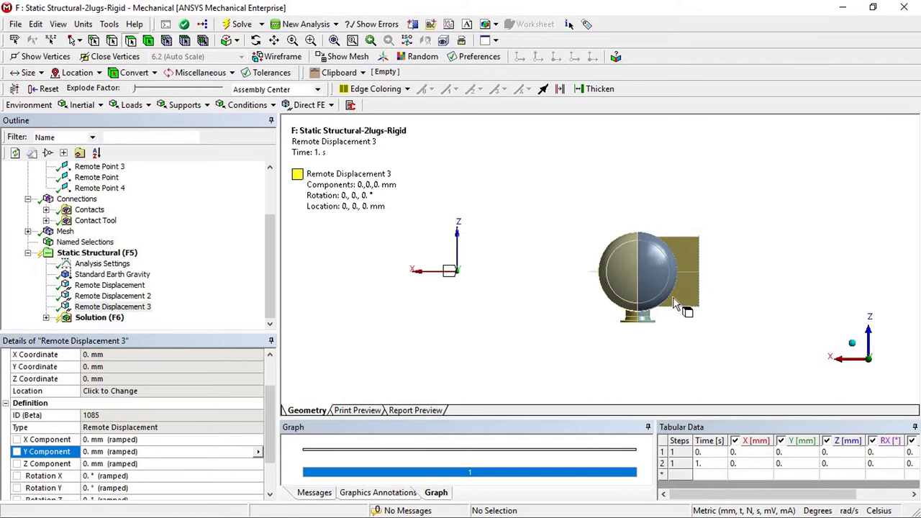
{"action": "scroll", "coordinate": [648, 296], "scroll_direction": "up", "scroll_amount": 2}
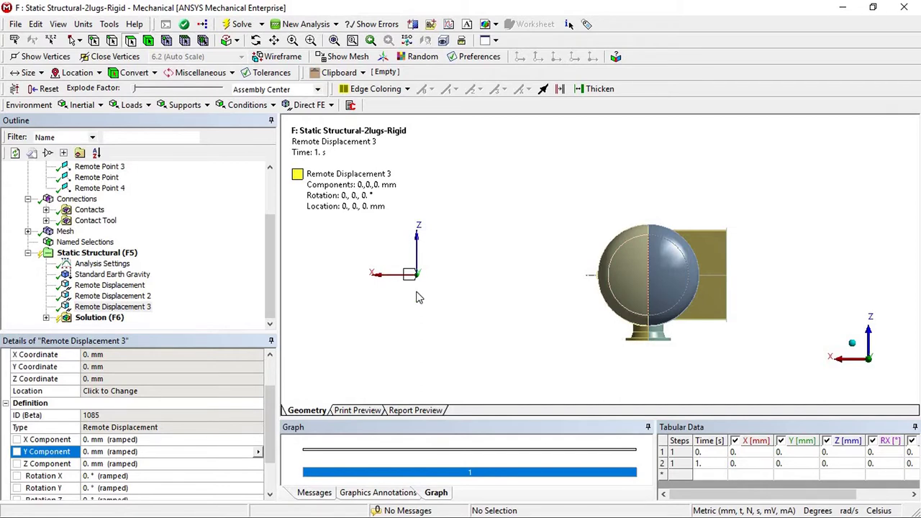
{"action": "middle_click_drag", "start_coordinate": [663, 284], "coordinate": [633, 296]}
{"action": "scroll", "coordinate": [606, 223], "scroll_direction": "down", "scroll_amount": 5}
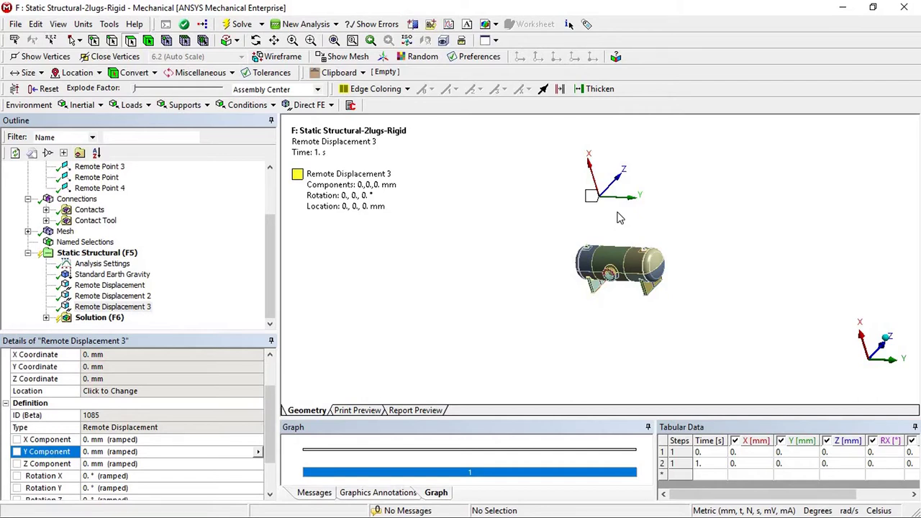
{"action": "scroll", "coordinate": [644, 284], "scroll_direction": "up", "scroll_amount": 3}
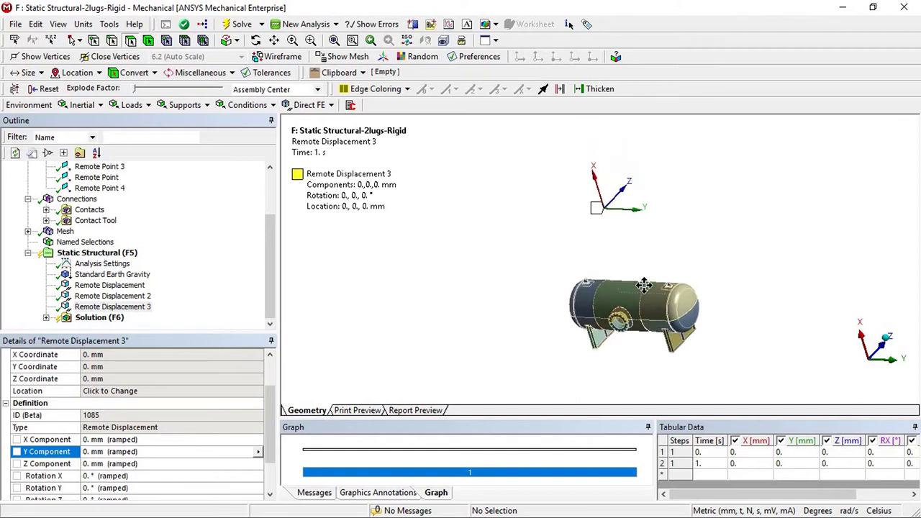
{"action": "middle_click_drag", "start_coordinate": [664, 270], "coordinate": [559, 271]}
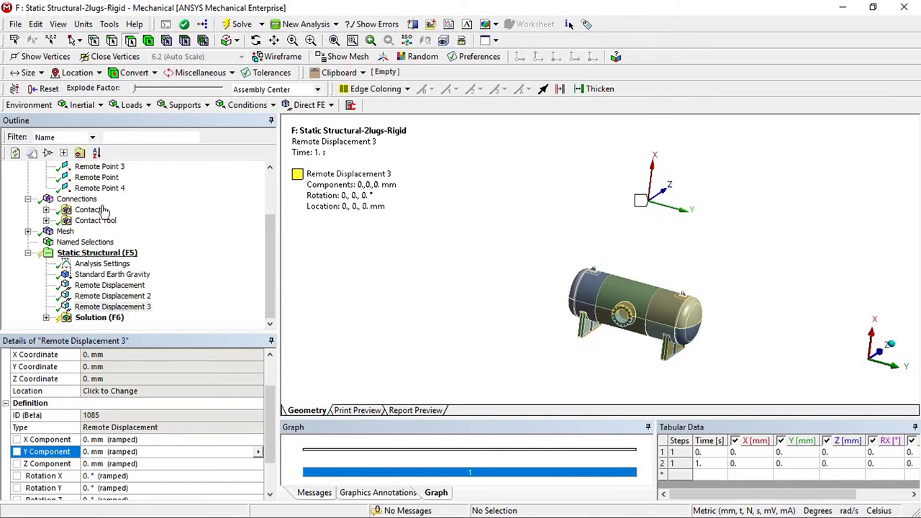
{"action": "left_click", "coordinate": [138, 306]}
- Insert another remote displacement in the Static Structural analysis and scope it to a remote point at the lifting location
{"action": "right_click", "coordinate": [112, 252]}
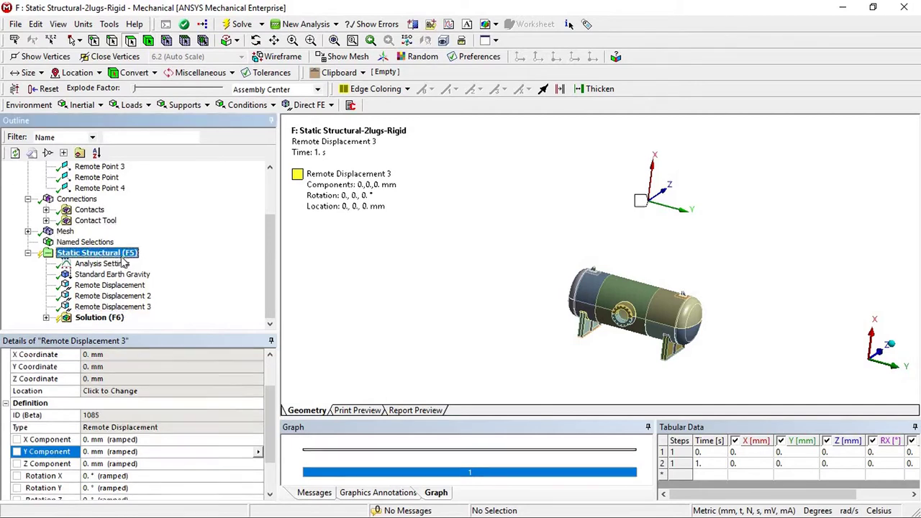
{"action": "mouse_move", "coordinate": [216, 259]}
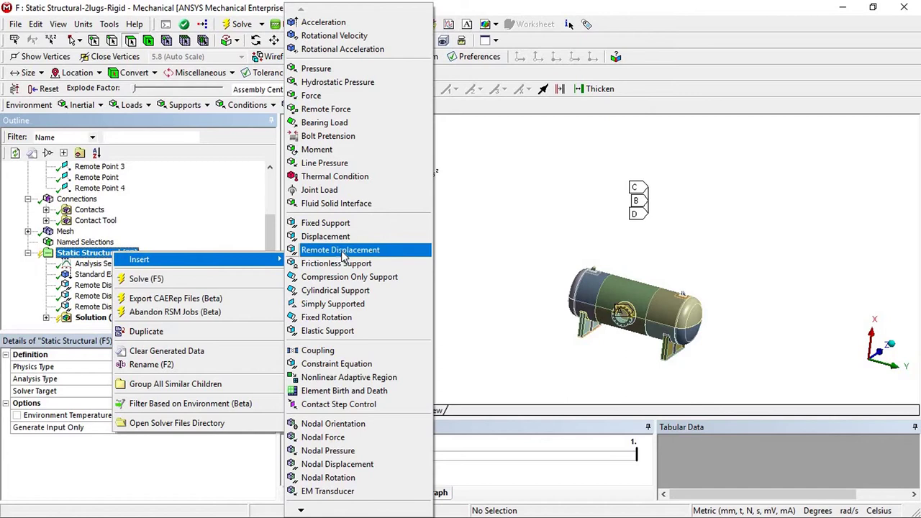
{"action": "left_click", "coordinate": [333, 250]}
{"action": "double_click", "coordinate": [132, 368]}
{"action": "double_click", "coordinate": [130, 368]}
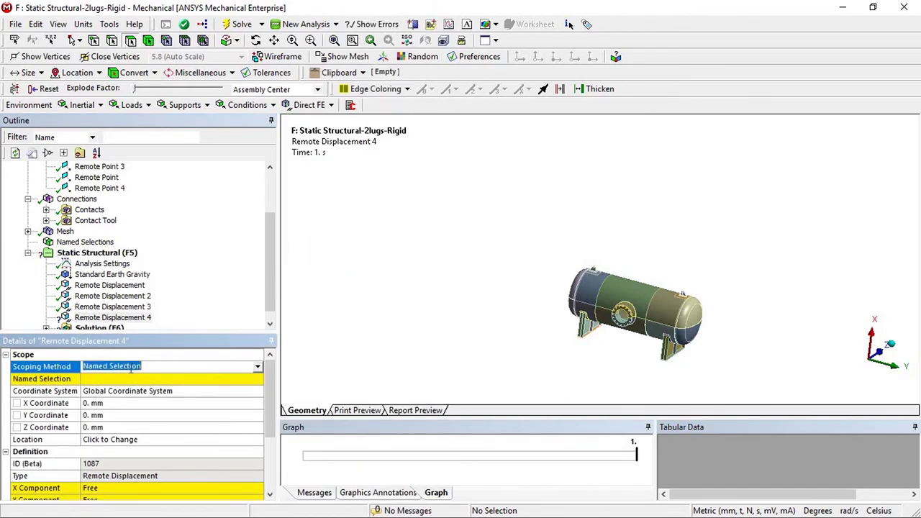
{"action": "left_click", "coordinate": [128, 378]}
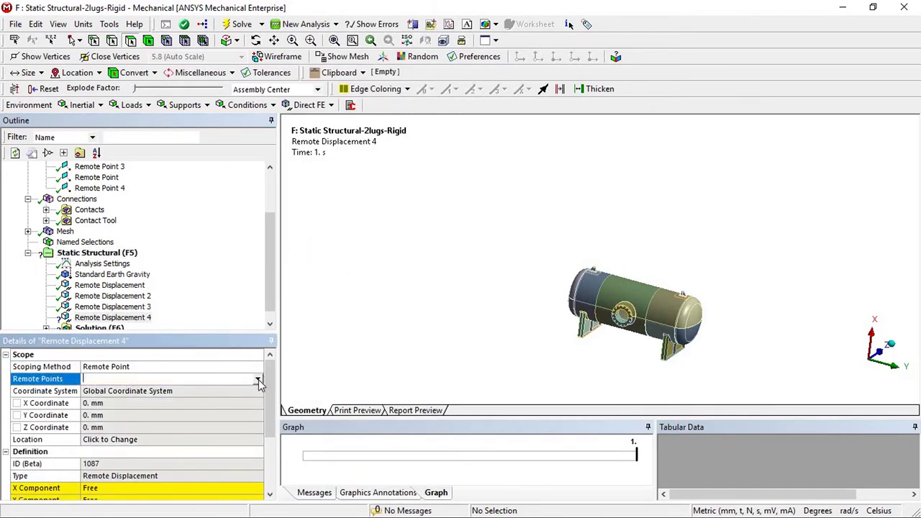
{"action": "left_click", "coordinate": [259, 383]}
{"action": "left_click", "coordinate": [121, 428]}
{"action": "scroll", "coordinate": [122, 429], "scroll_direction": "down", "scroll_amount": 2}
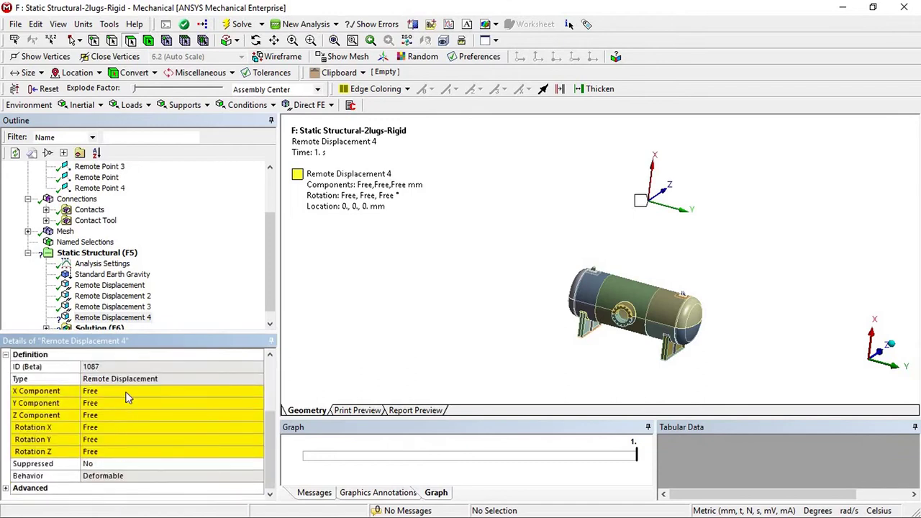
- Set the X, Y and Z components of Remote Displacement 4 to 0 mm
{"action": "left_click", "coordinate": [126, 395]}
{"action": "type", "text": "0"}
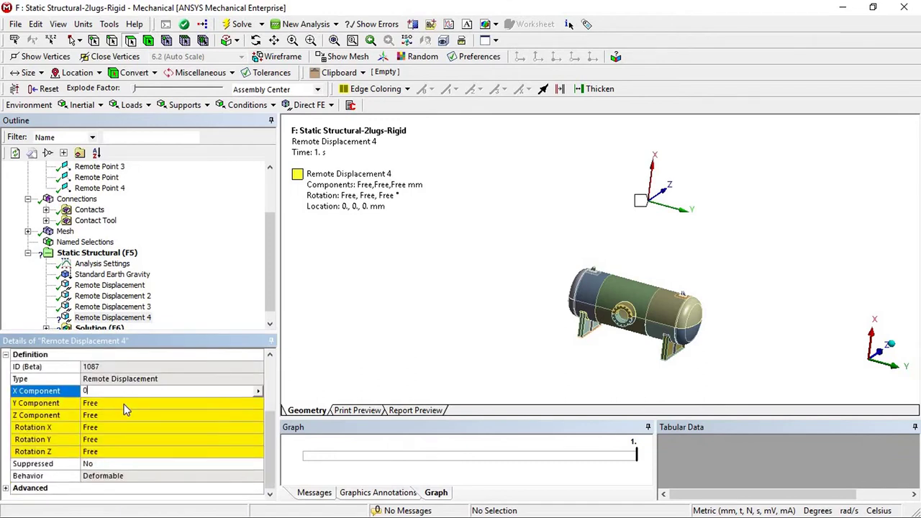
{"action": "key", "text": "Return"}
{"action": "scroll", "coordinate": [123, 425], "scroll_direction": "down", "scroll_amount": 2}
{"action": "left_click", "coordinate": [119, 404]}
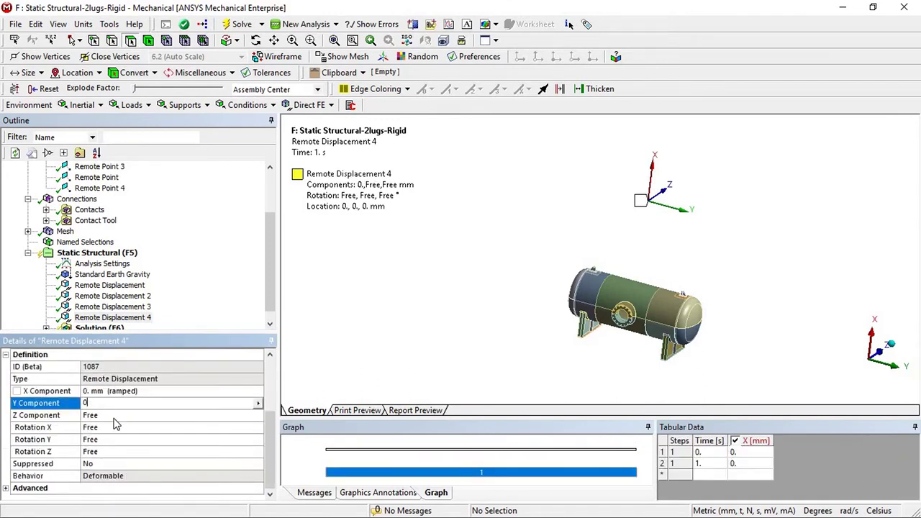
{"action": "type", "text": "0"}
{"action": "key", "text": "Return"}
{"action": "scroll", "coordinate": [113, 426], "scroll_direction": "down", "scroll_amount": 2}
{"action": "left_click", "coordinate": [112, 417]}
{"action": "type", "text": "0"}
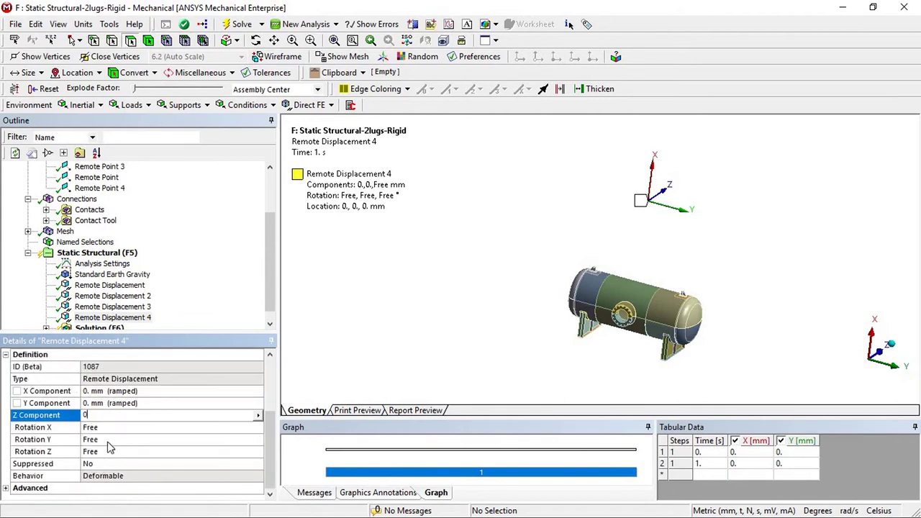
{"action": "key", "text": "Return"}
- Set Rotation X, Rotation Y and Rotation Z of Remote Displacement 4 to 0°
{"action": "scroll", "coordinate": [112, 443], "scroll_direction": "down", "scroll_amount": 2}
{"action": "left_click", "coordinate": [109, 429]}
{"action": "type", "text": "0"}
{"action": "key", "text": "Return"}
{"action": "scroll", "coordinate": [110, 432], "scroll_direction": "down", "scroll_amount": 2}
{"action": "left_click", "coordinate": [108, 440]}
{"action": "type", "text": "0"}
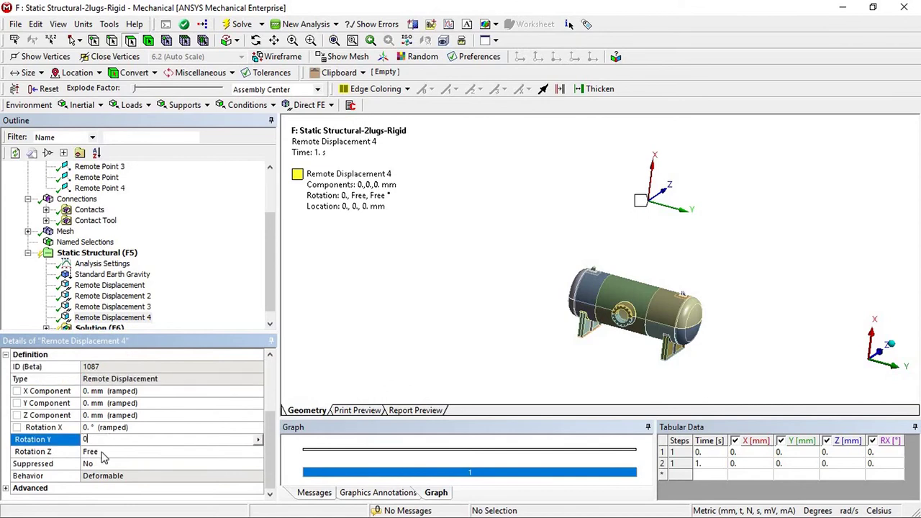
{"action": "key", "text": "Return"}
{"action": "scroll", "coordinate": [104, 456], "scroll_direction": "down", "scroll_amount": 2}
{"action": "left_click", "coordinate": [105, 452]}
{"action": "type", "text": "0"}
{"action": "key", "text": "Return"}
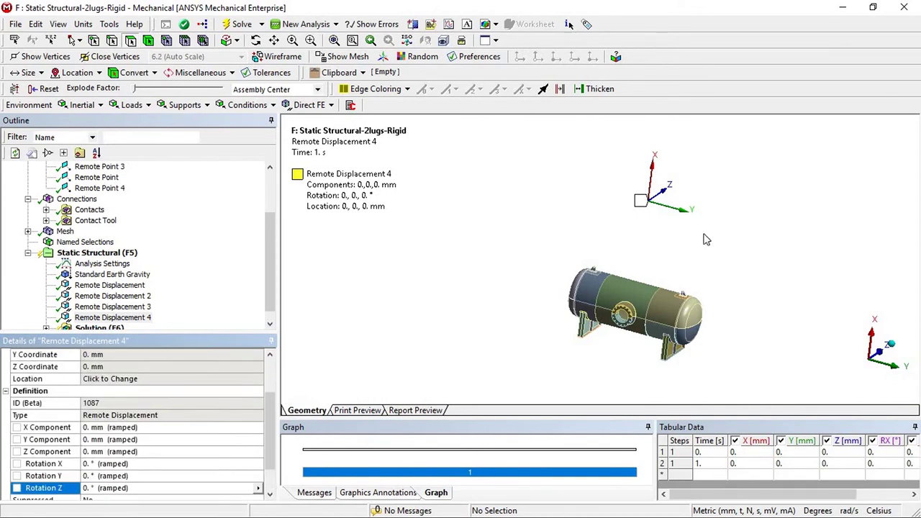
- Delete the first two remote displacements, Remote Displacement and Remote Displacement 2, from the Static Structural analysis
{"action": "left_click", "coordinate": [108, 275]}
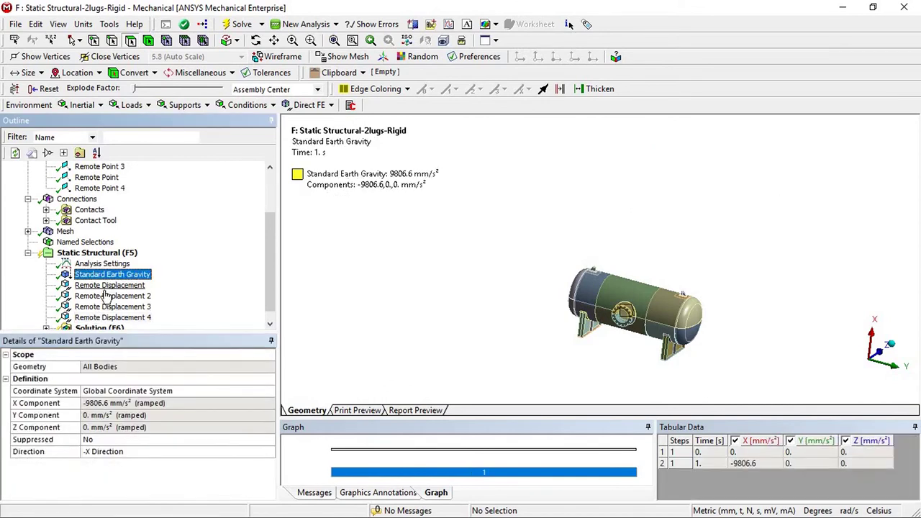
{"action": "left_click", "coordinate": [108, 285]}
{"action": "left_click", "coordinate": [106, 306], "text": "shift"}
{"action": "right_click", "coordinate": [105, 303]}
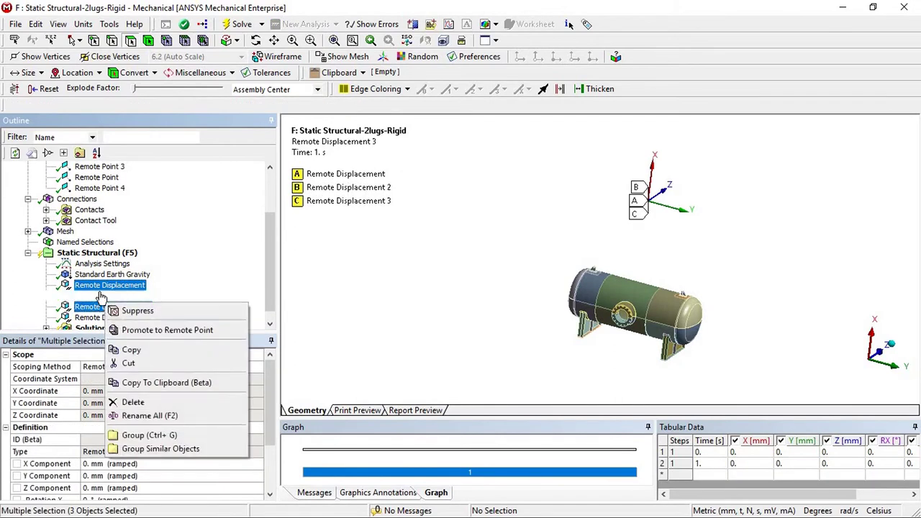
{"action": "left_click", "coordinate": [99, 295]}
{"action": "left_click", "coordinate": [101, 287], "text": "shift"}
{"action": "right_click", "coordinate": [101, 290]}
{"action": "left_click", "coordinate": [108, 390]}
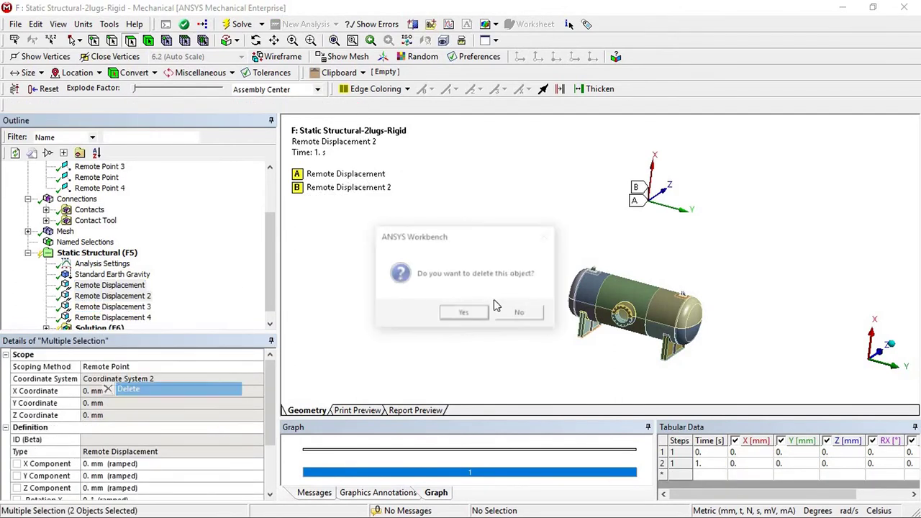
{"action": "left_click", "coordinate": [464, 311]}
- Check the Standard Earth Gravity load, and delete the Force Reaction and Force Reaction 2 probes from the solution
{"action": "middle_click_drag", "start_coordinate": [691, 310], "coordinate": [688, 258]}
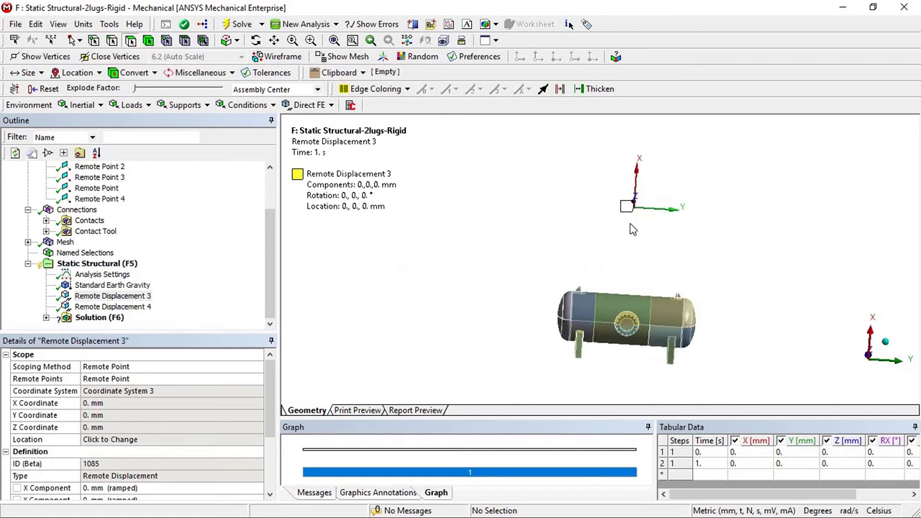
{"action": "scroll", "coordinate": [602, 351], "scroll_direction": "up", "scroll_amount": 1}
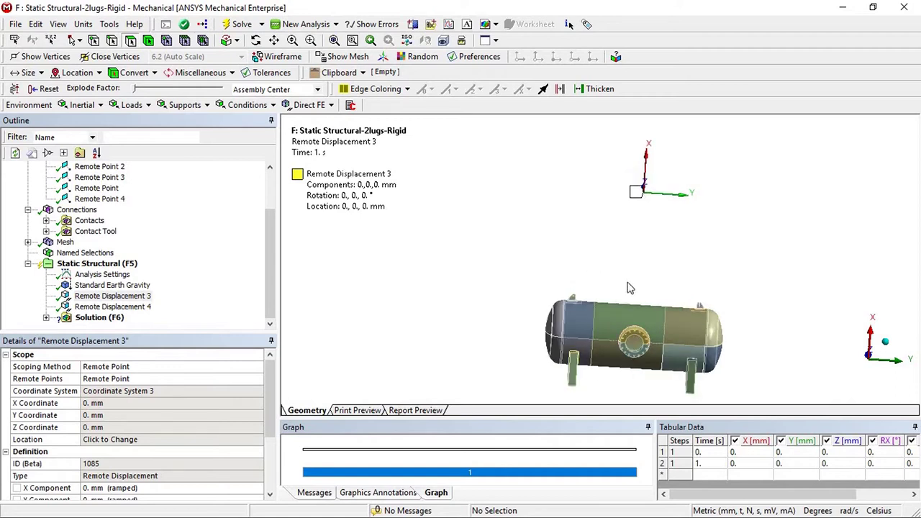
{"action": "left_click", "coordinate": [114, 286]}
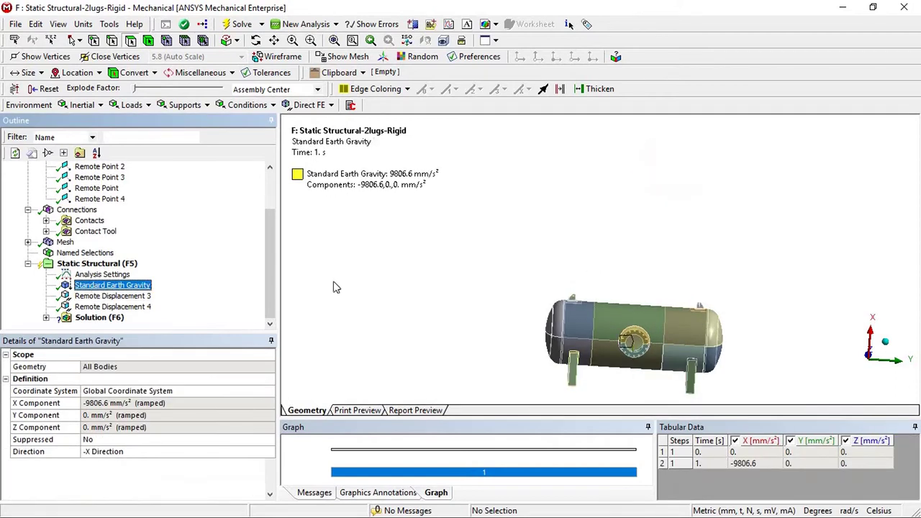
{"action": "middle_click_drag", "start_coordinate": [626, 315], "coordinate": [640, 268]}
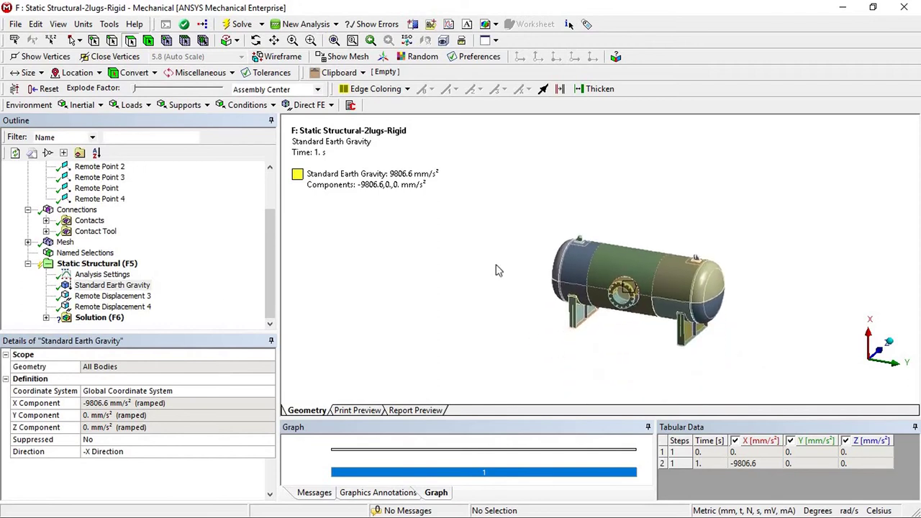
{"action": "left_click", "coordinate": [46, 317]}
{"action": "left_click", "coordinate": [115, 307]}
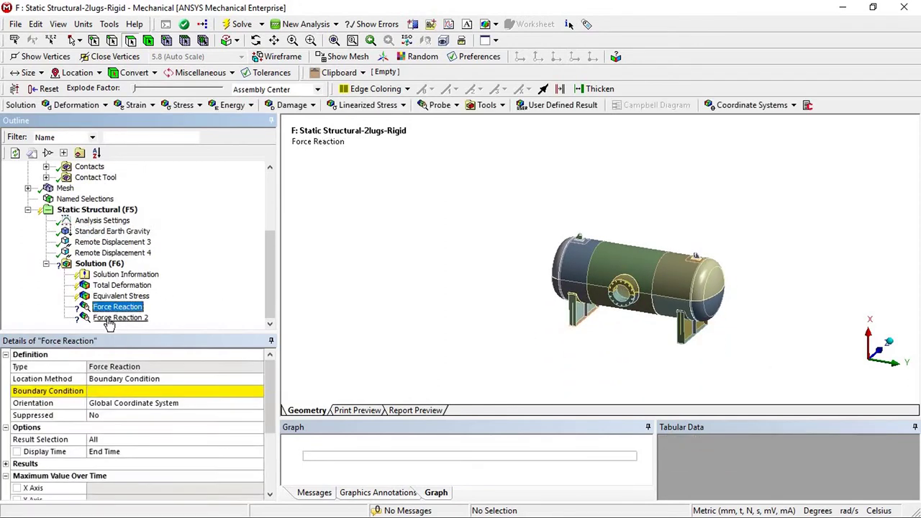
{"action": "left_click", "coordinate": [115, 318], "text": "ctrl"}
{"action": "right_click", "coordinate": [111, 317]}
{"action": "left_click", "coordinate": [148, 434]}
{"action": "left_click", "coordinate": [478, 310]}
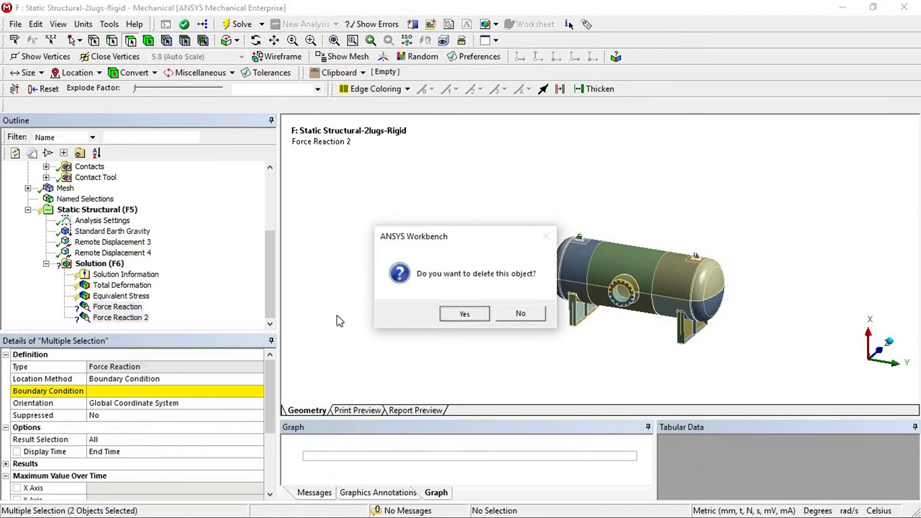
- Start solving the Static Structural analysis, collapse the remote points group, and stop the solution
{"action": "right_click", "coordinate": [120, 288]}
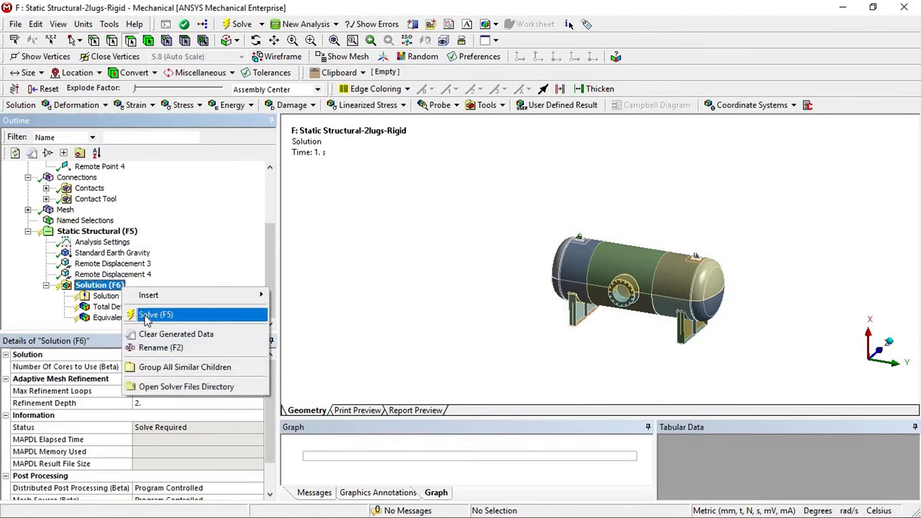
{"action": "left_click", "coordinate": [146, 317]}
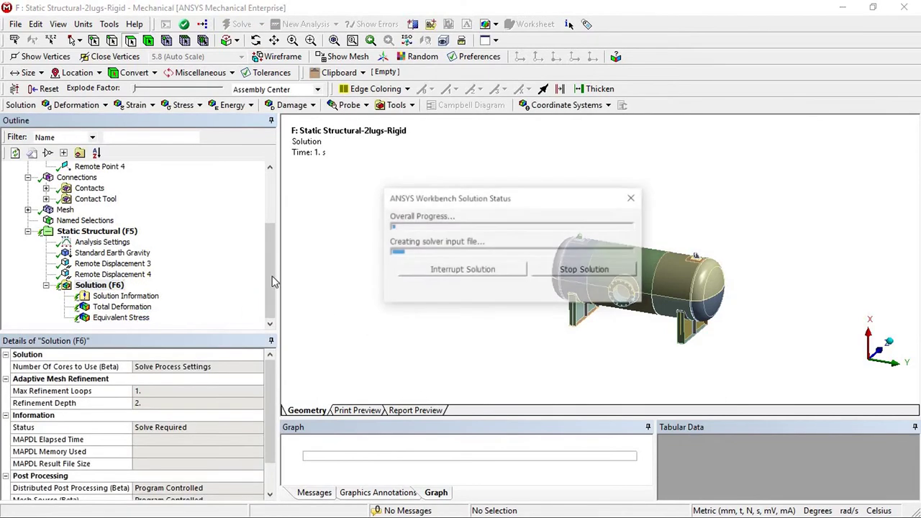
{"action": "scroll", "coordinate": [82, 199], "scroll_direction": "up", "scroll_amount": 3}
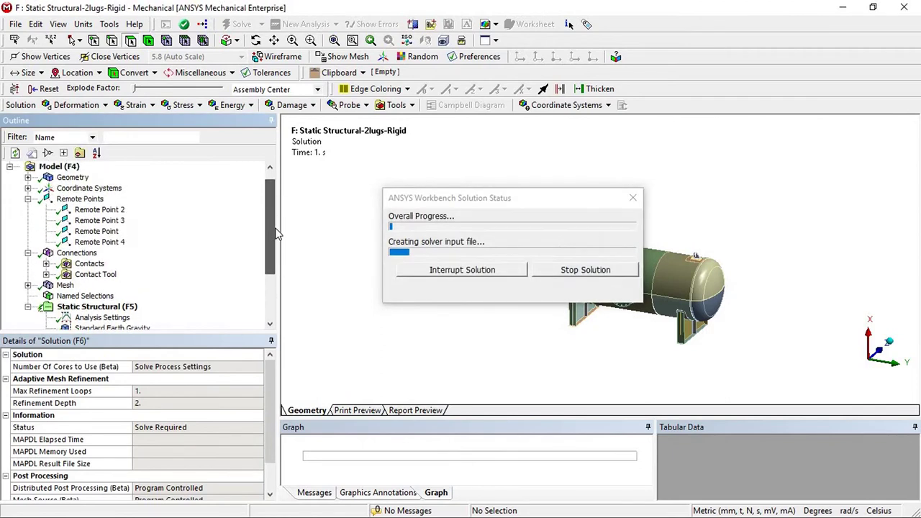
{"action": "left_click", "coordinate": [29, 199]}
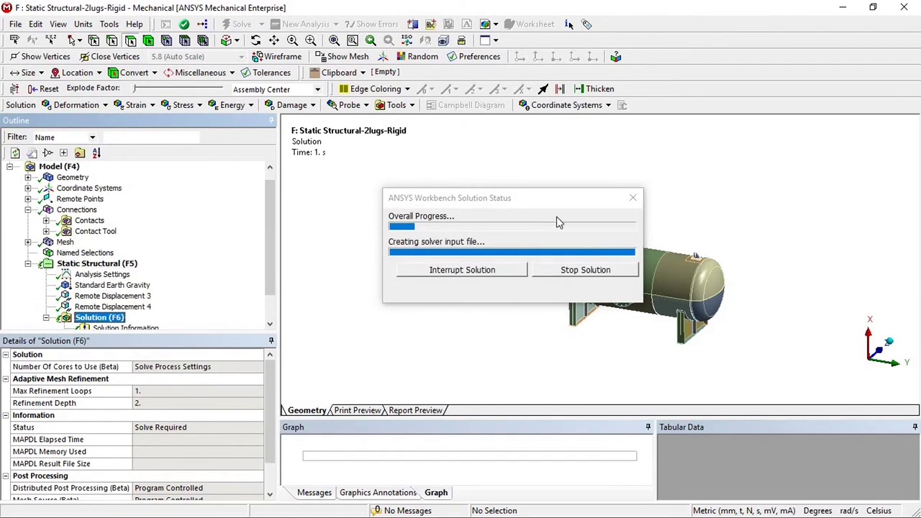
{"action": "left_click", "coordinate": [580, 271]}
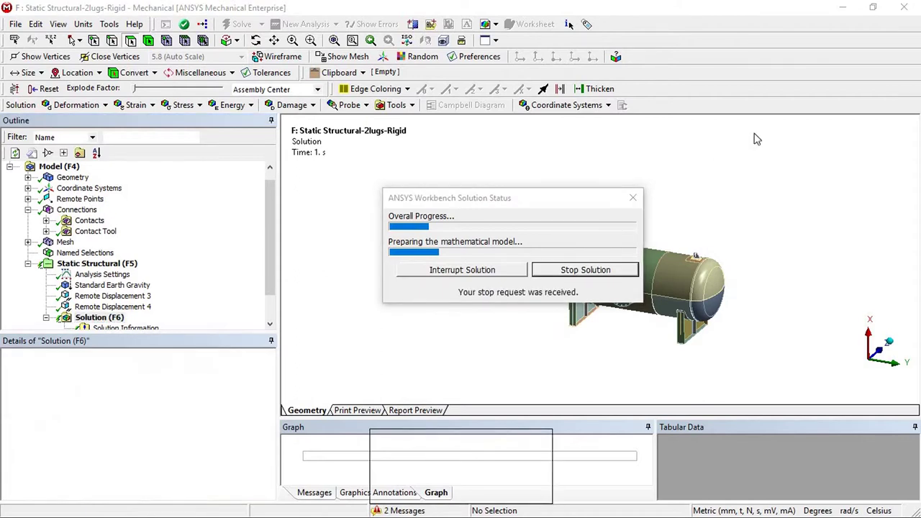
- Switch to the Lifting Pressure Vessure project in ANSYS Workbench
{"action": "left_click", "coordinate": [842, 10]}
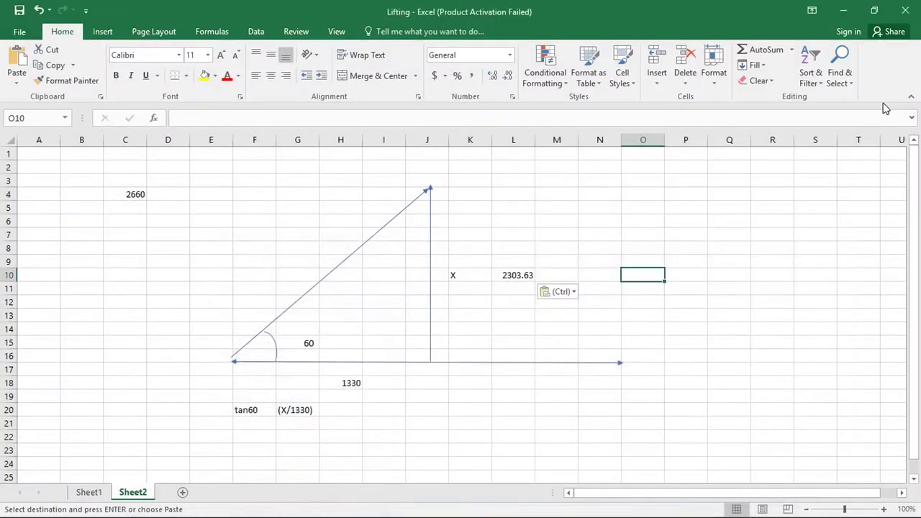
{"action": "left_click", "coordinate": [845, 9]}
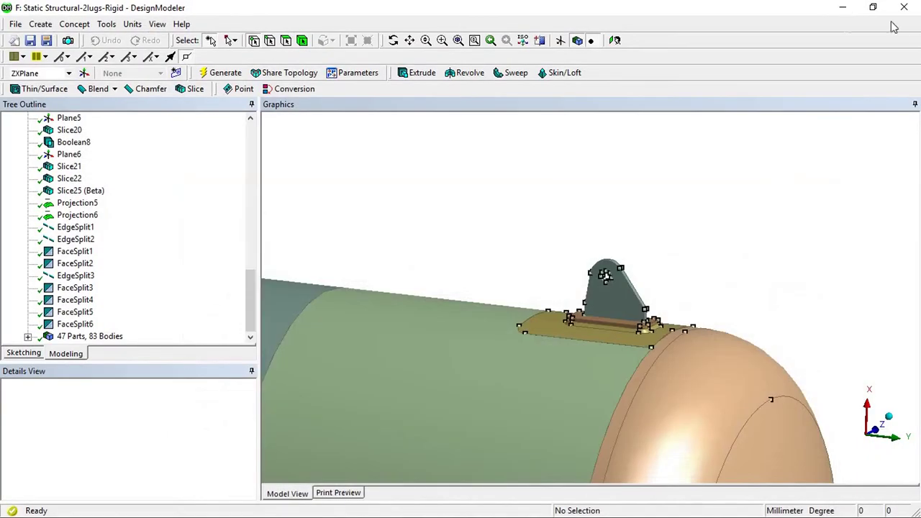
{"action": "left_click", "coordinate": [843, 9]}
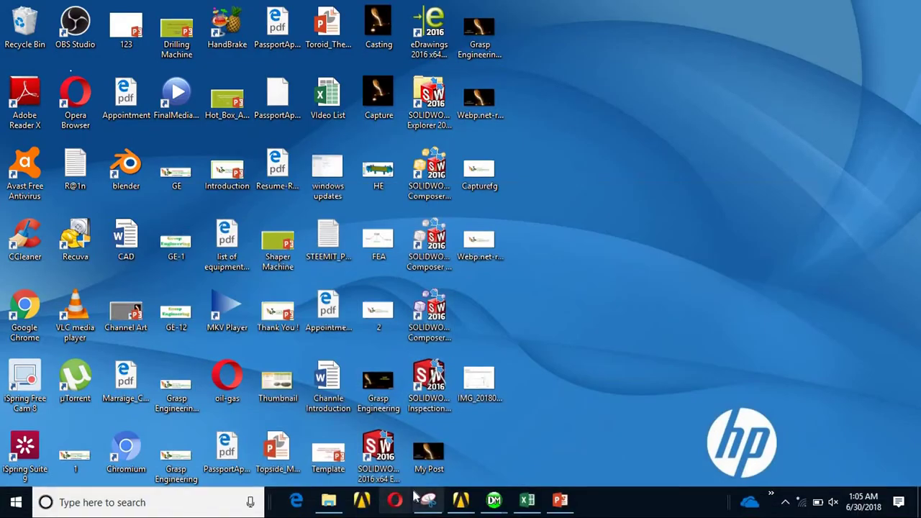
{"action": "key", "text": "alt+Tab"}
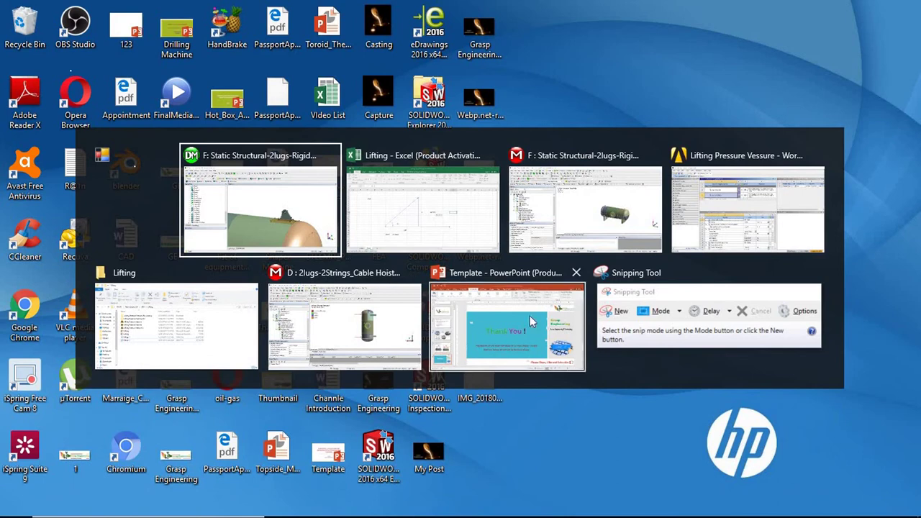
{"action": "key", "text": "alt+Tab"}
{"action": "key", "text": "alt+Tab"}
{"action": "key", "text": "alt+Tab"}
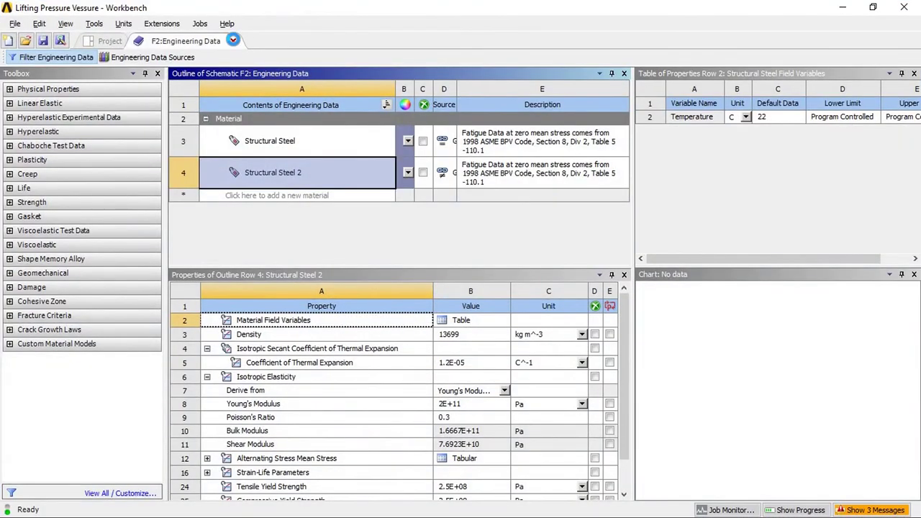
- Close the Engineering Data view and open the model of system A in a maximized Mechanical window
{"action": "left_click", "coordinate": [236, 47]}
{"action": "double_click", "coordinate": [246, 174]}
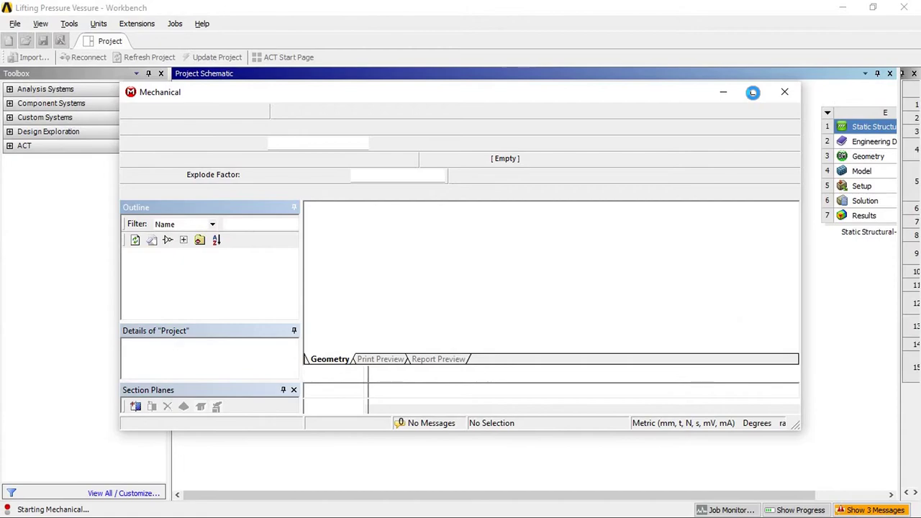
{"action": "left_click", "coordinate": [753, 92]}
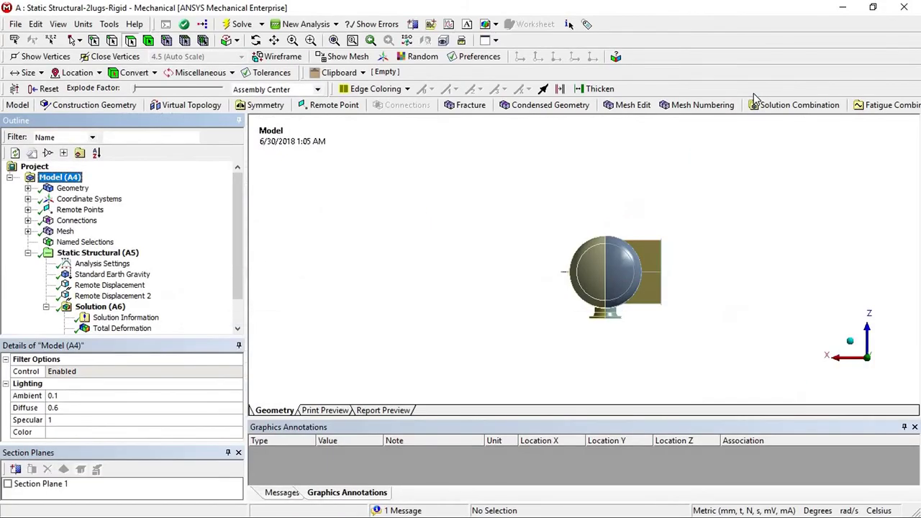
- Select Remote Point 2 and Remote Point 3 together, close the section planes area and enlarge the details area
{"action": "left_click", "coordinate": [27, 210]}
{"action": "left_click", "coordinate": [101, 231]}
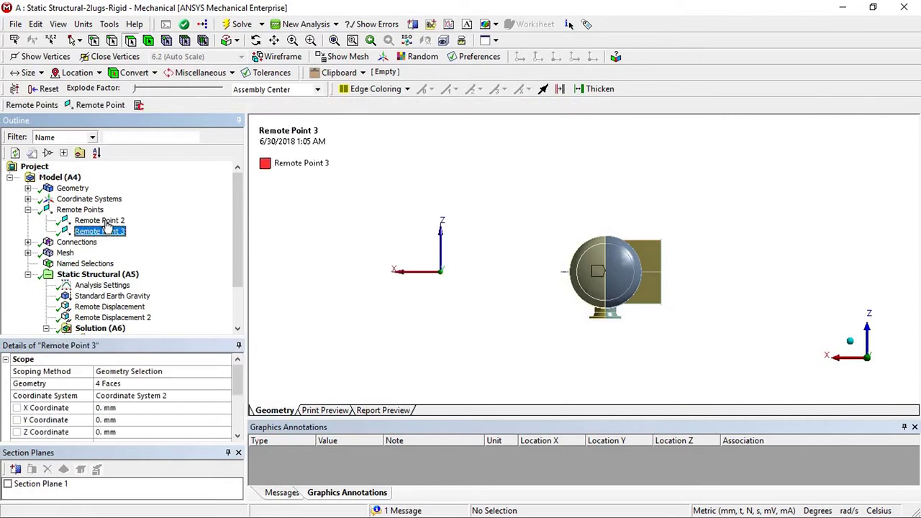
{"action": "left_click", "coordinate": [101, 221], "text": "ctrl"}
{"action": "scroll", "coordinate": [102, 252], "scroll_direction": "down", "scroll_amount": 2}
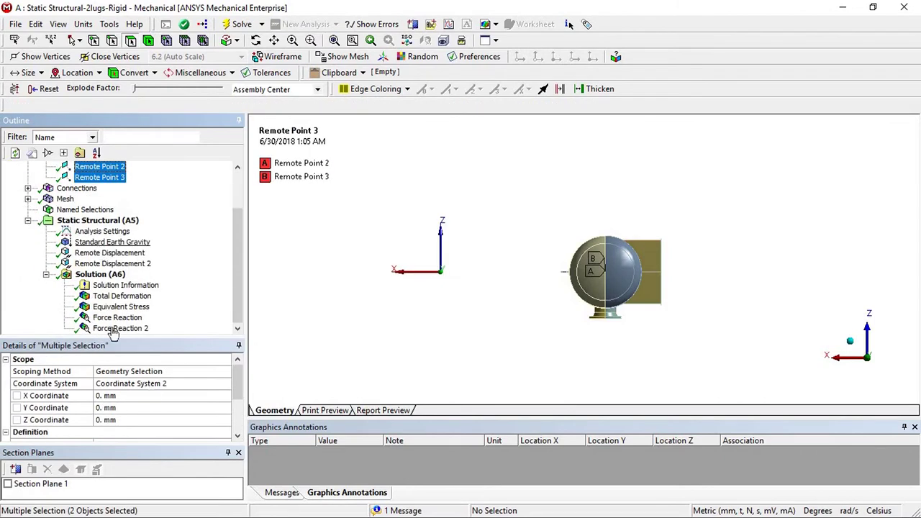
{"action": "scroll", "coordinate": [151, 409], "scroll_direction": "down", "scroll_amount": 2}
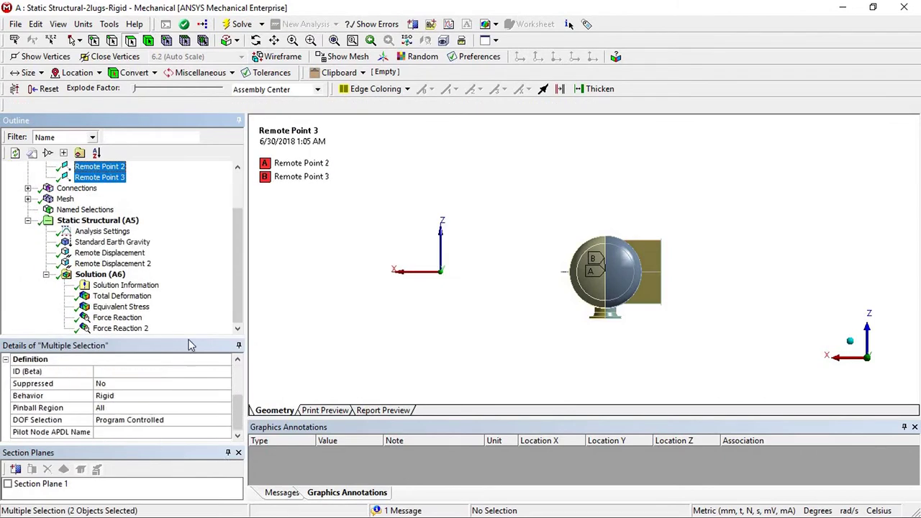
{"action": "left_click", "coordinate": [238, 452]}
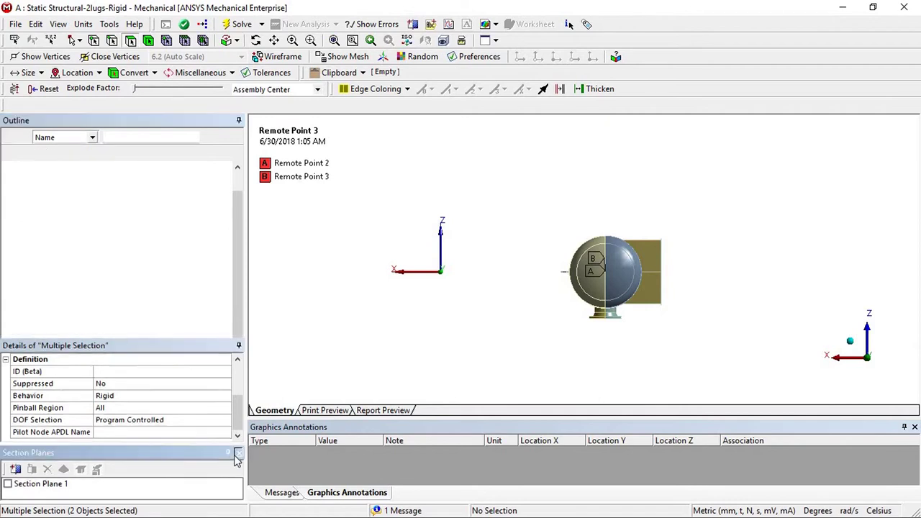
{"action": "left_click_drag", "start_coordinate": [218, 262], "coordinate": [212, 251]}
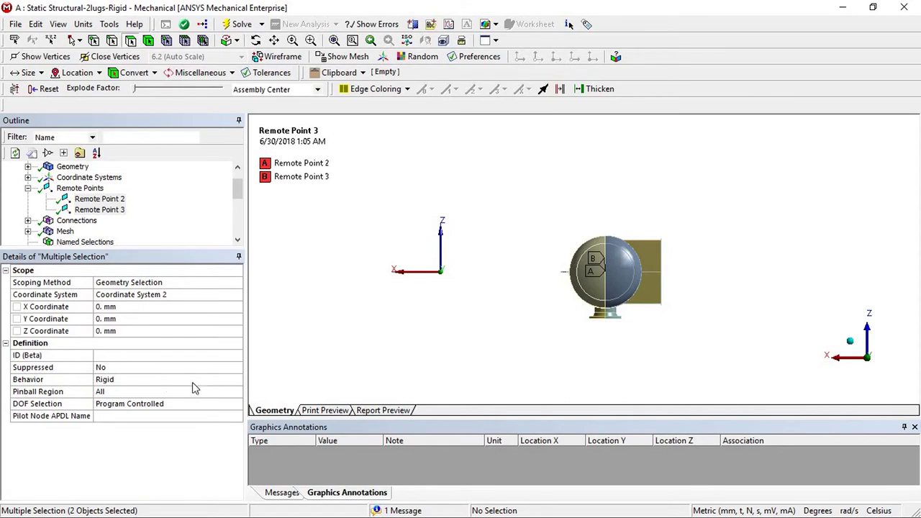
- Examine the Behavior options for the two selected remote points and the lug in the vessel's end view
{"action": "left_click", "coordinate": [227, 381]}
{"action": "left_click", "coordinate": [236, 382]}
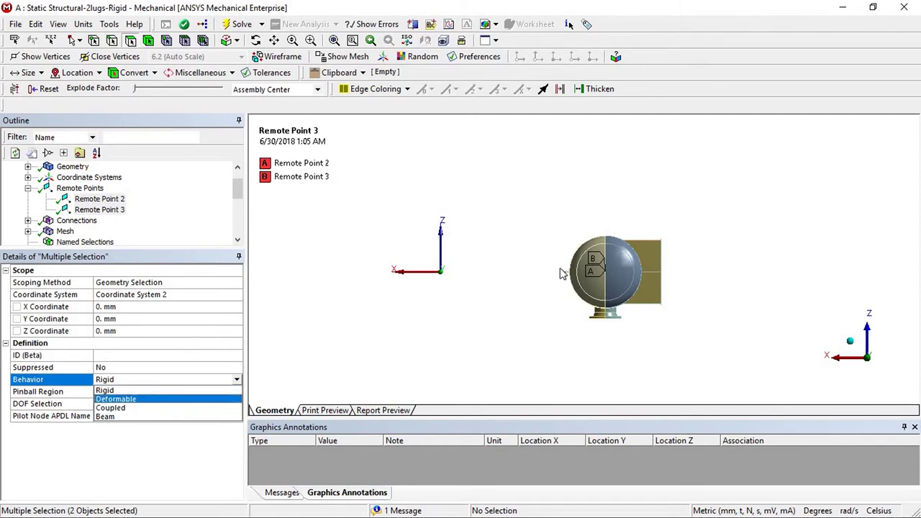
{"action": "scroll", "coordinate": [561, 274], "scroll_direction": "up", "scroll_amount": 5}
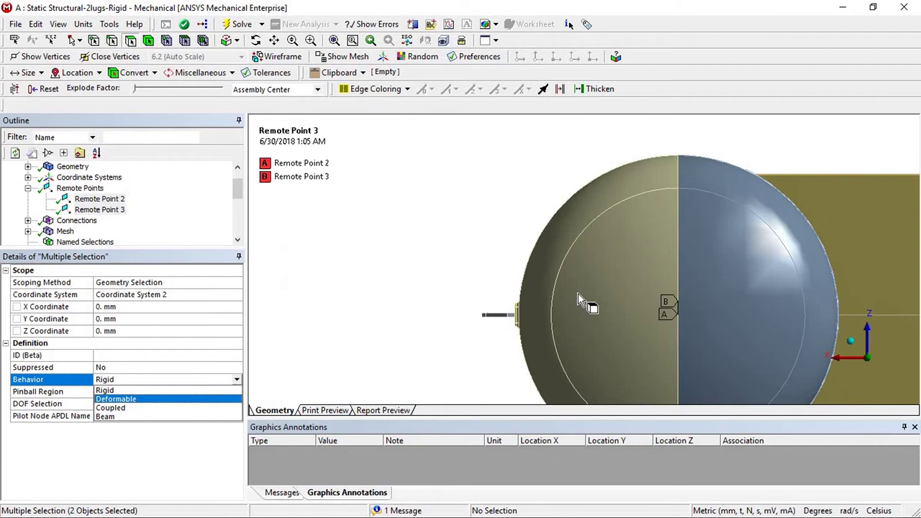
{"action": "middle_click_drag", "start_coordinate": [545, 300], "coordinate": [621, 288], "text": "ctrl"}
{"action": "scroll", "coordinate": [568, 308], "scroll_direction": "up", "scroll_amount": 3}
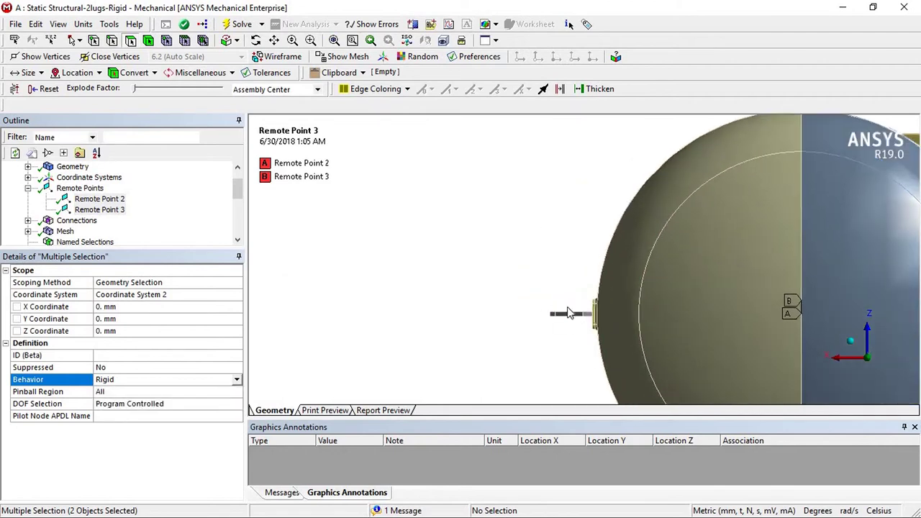
{"action": "scroll", "coordinate": [568, 313], "scroll_direction": "up", "scroll_amount": 3}
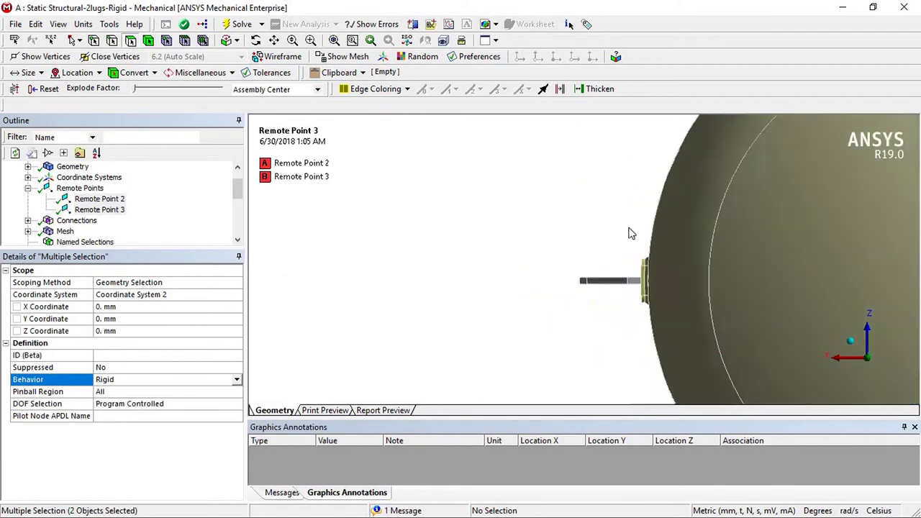
{"action": "left_click", "coordinate": [237, 379]}
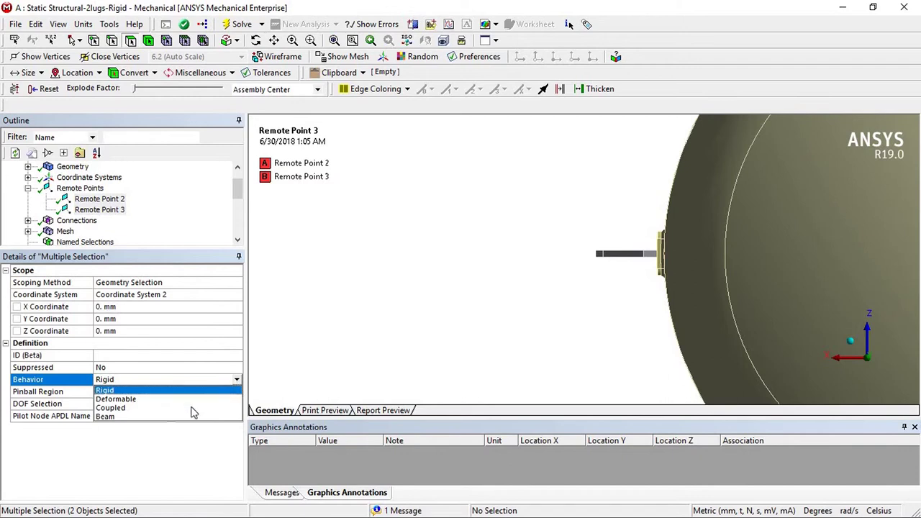
{"action": "left_click", "coordinate": [492, 330]}
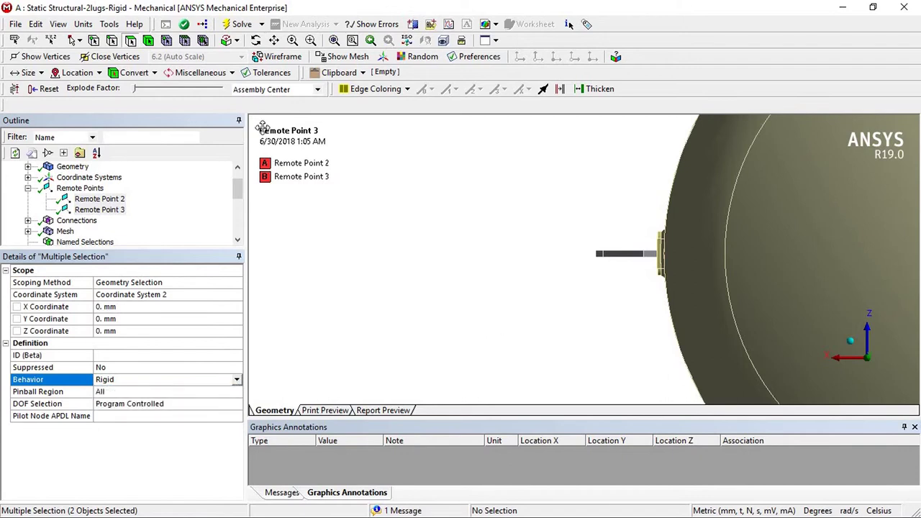
- Hide the date and time in the graphics legend, and enlarge the outline tree to show the analysis objects
{"action": "left_click", "coordinate": [316, 155]}
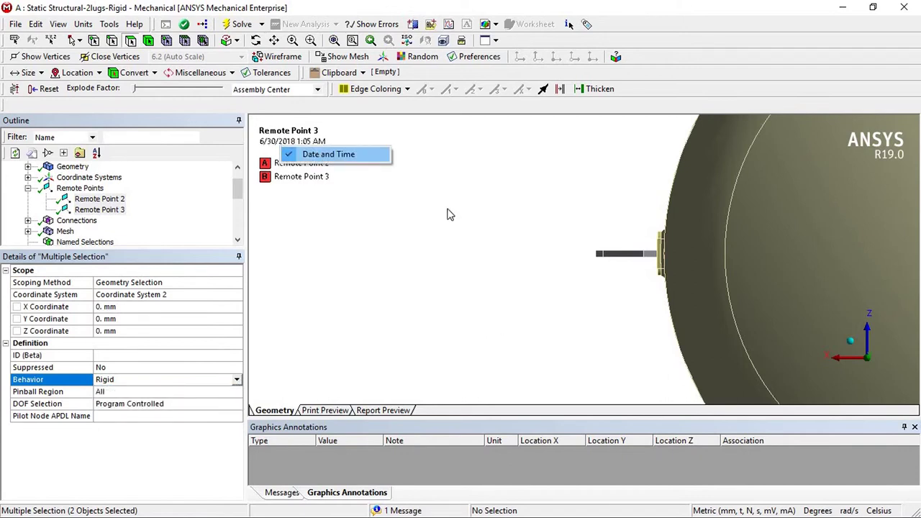
{"action": "scroll", "coordinate": [354, 246], "scroll_direction": "down", "scroll_amount": 4}
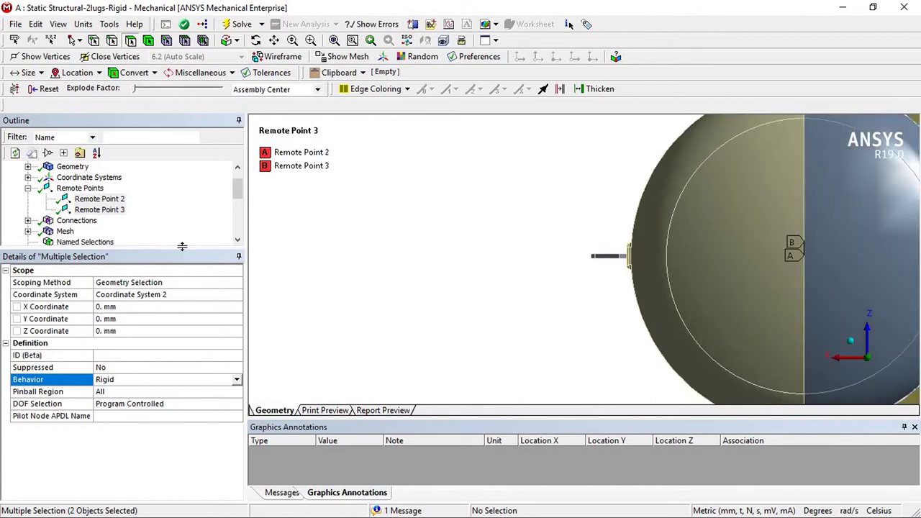
{"action": "left_click_drag", "start_coordinate": [183, 250], "coordinate": [187, 328]}
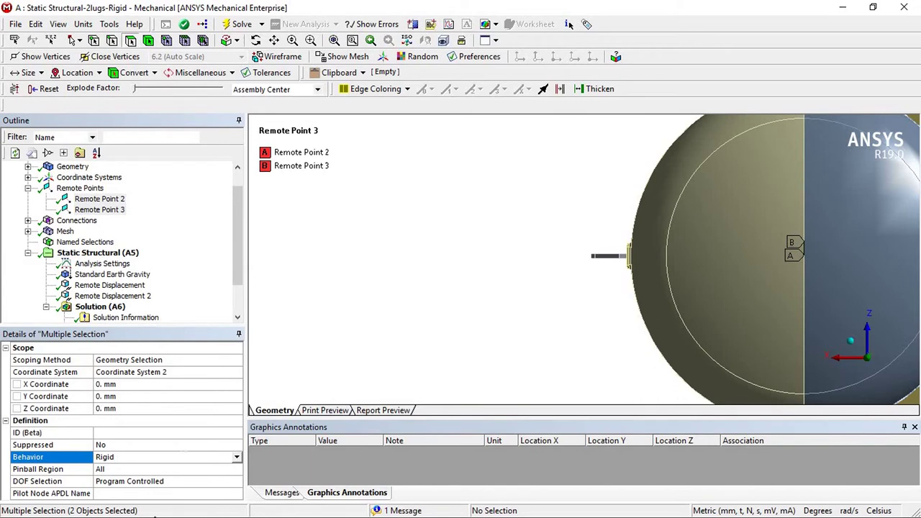
{"action": "scroll", "coordinate": [515, 197], "scroll_direction": "down", "scroll_amount": 5}
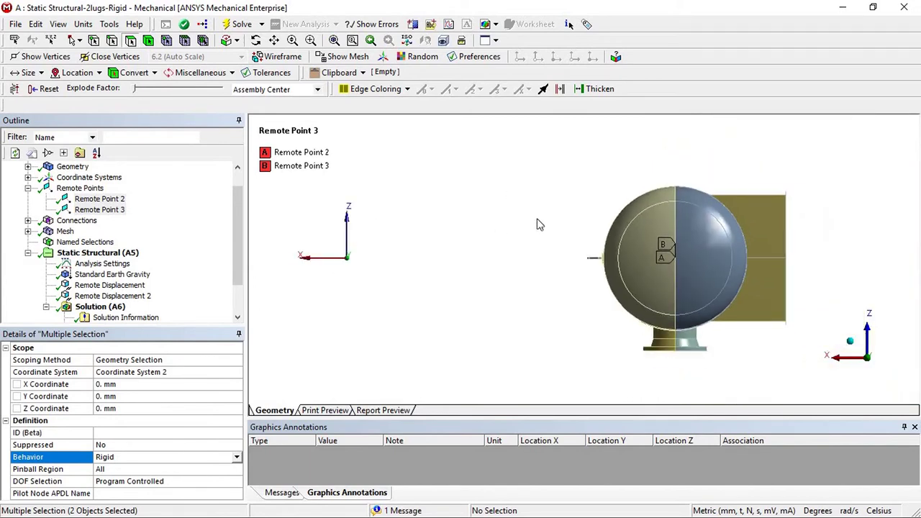